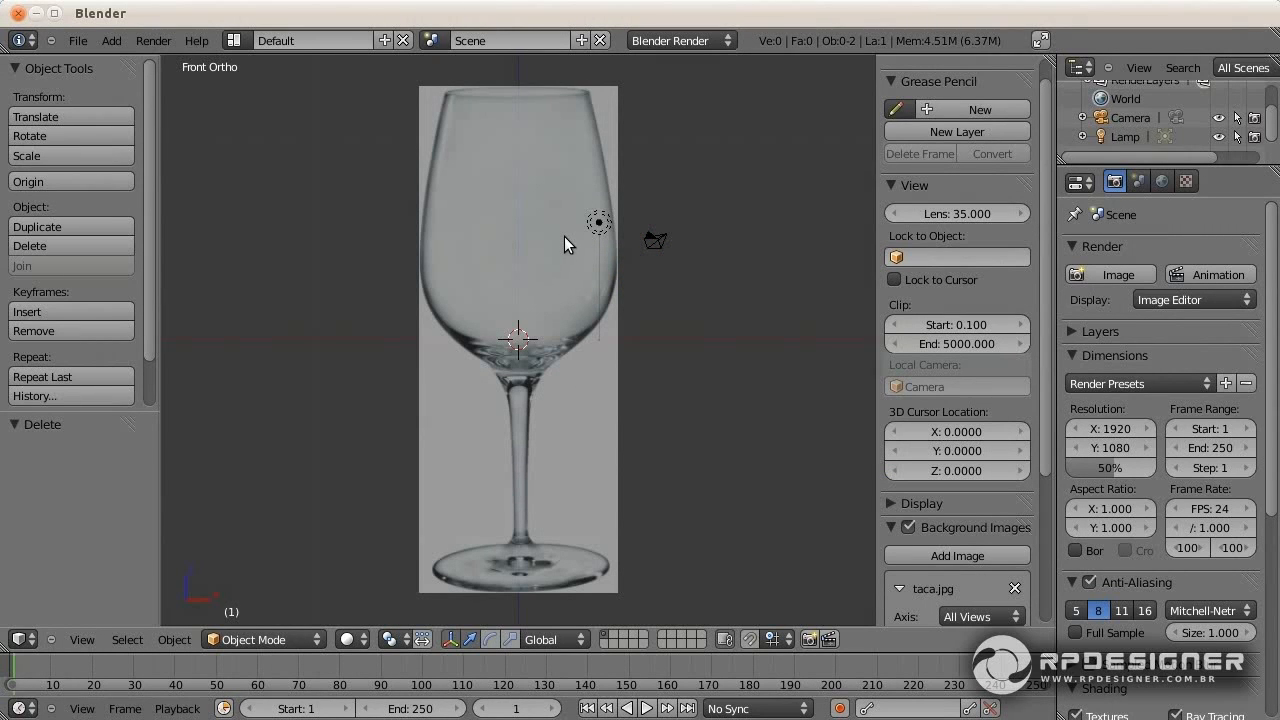
Step: Add a Bezier curve at the 3D cursor over the glass reference image and enter Edit Mode
key("shift+a")
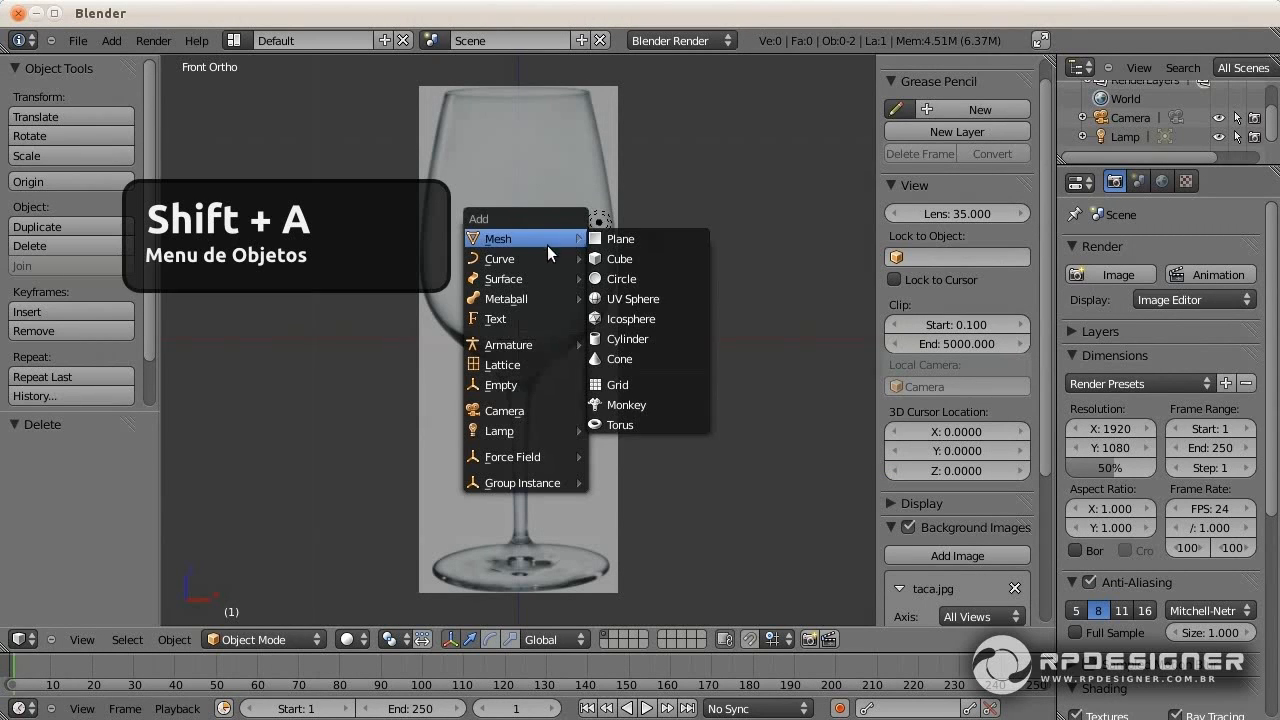
mouse_move(541, 262)
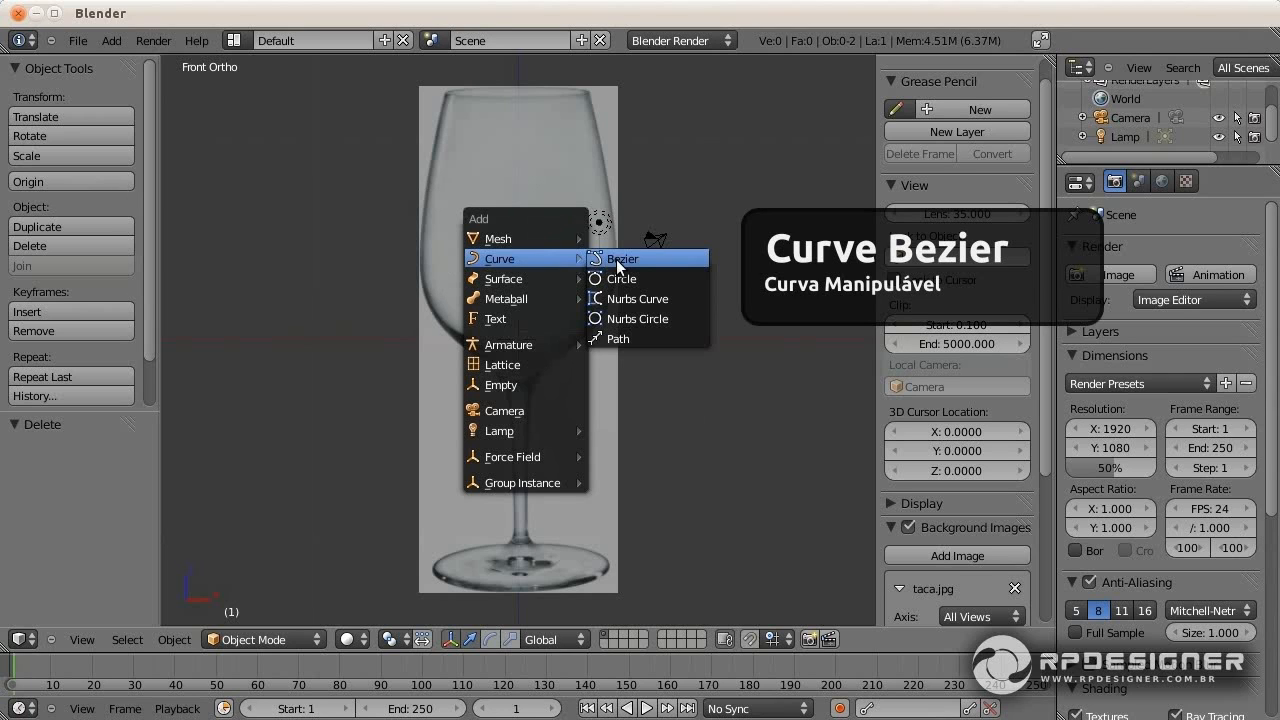
left_click(618, 262)
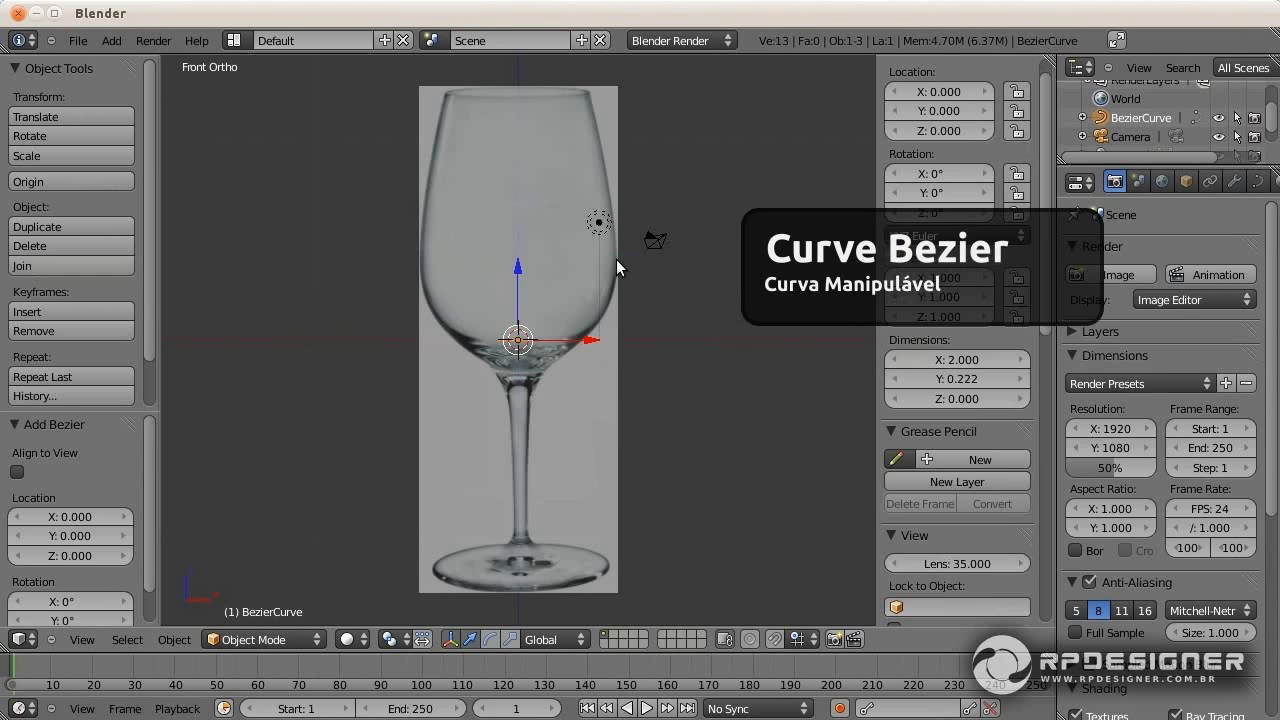
scroll(557, 343, "up", 5)
scroll(432, 404, "up", 2)
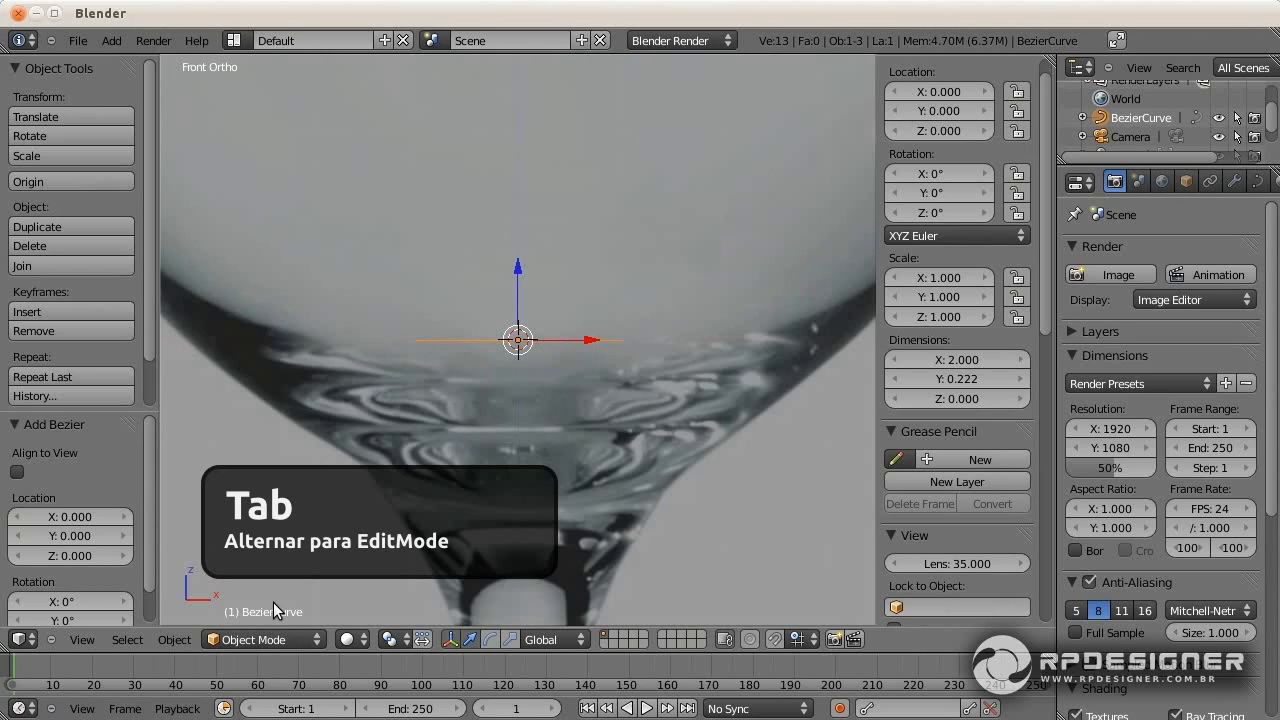
key("Tab")
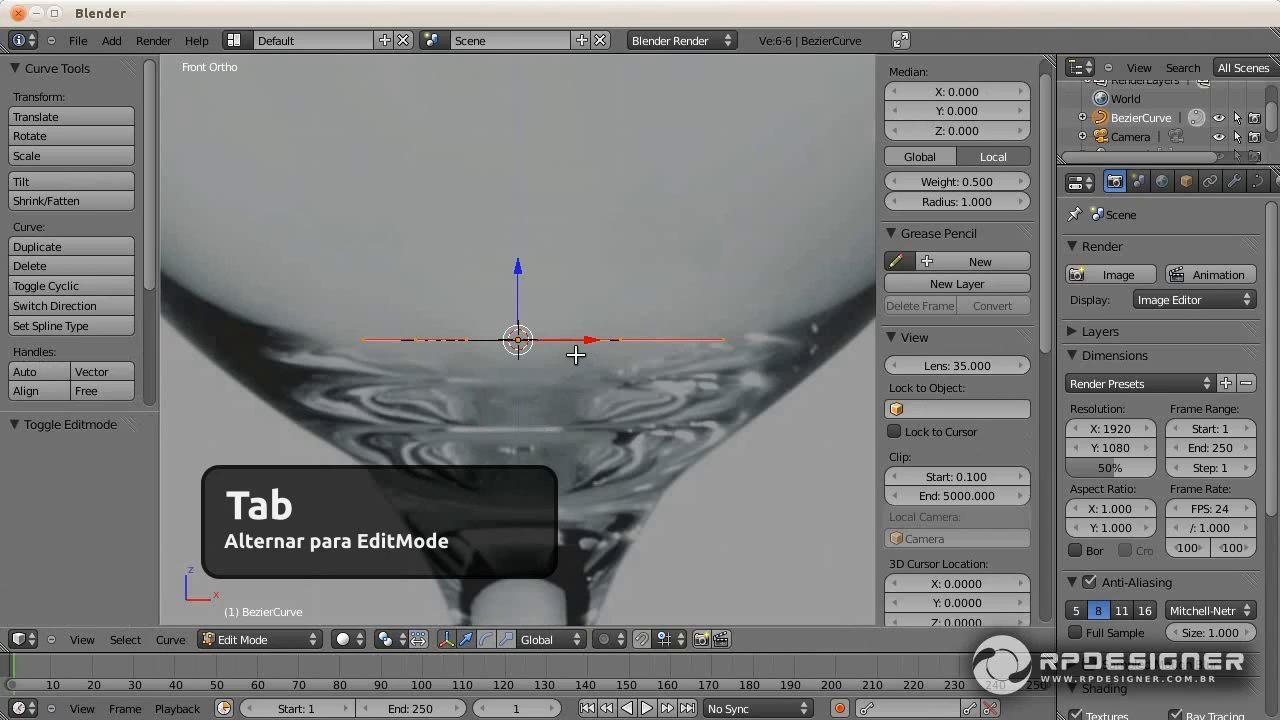
Step: Move the curve's left point up about 1.11 units and its right point about 0.49 units right and 0.2 down
right_click(424, 340)
key("g")
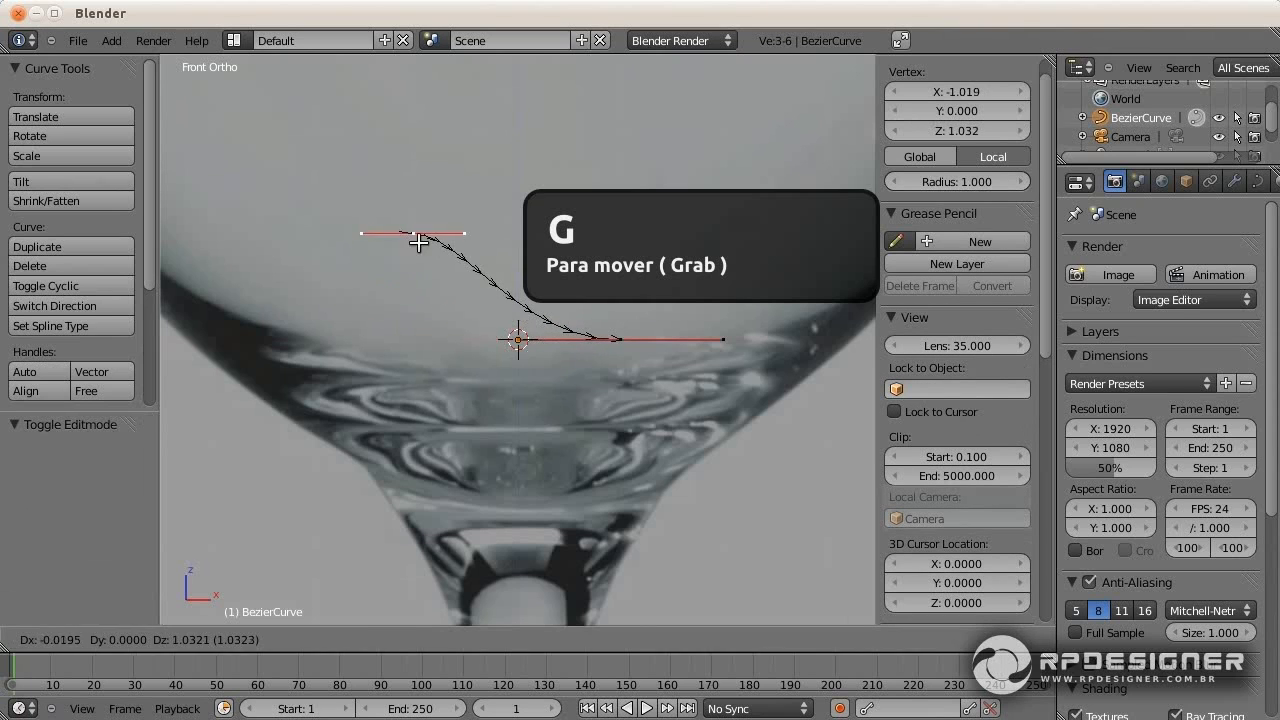
left_click(412, 238)
right_click(619, 341)
key("g")
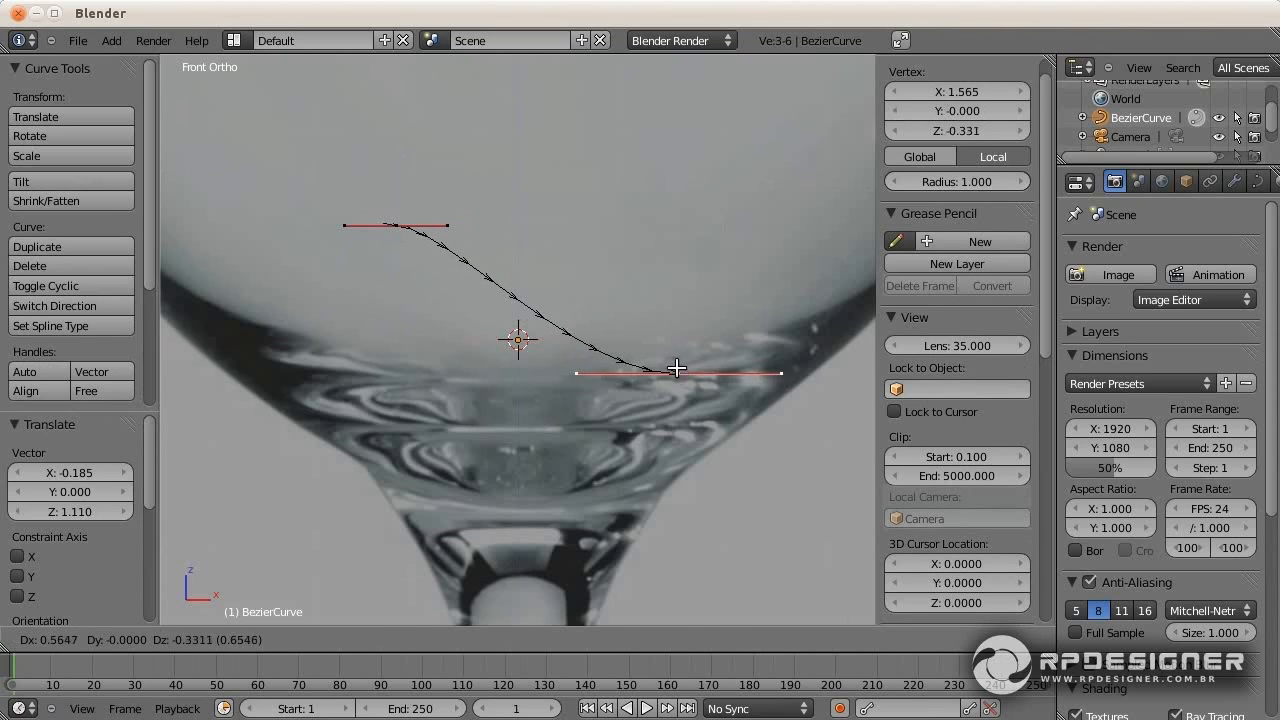
left_click(672, 360)
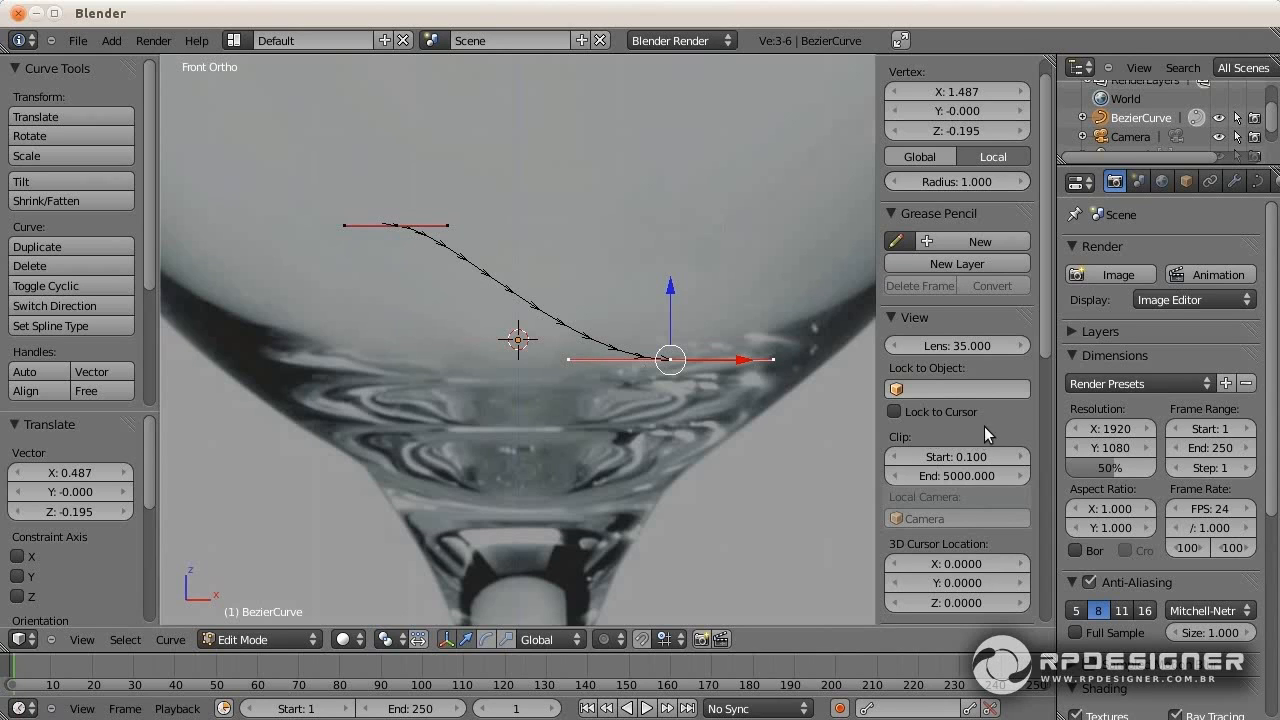
Step: Try switching the curve's normals and handles overlays off and back on
scroll(984, 426, "down", 10)
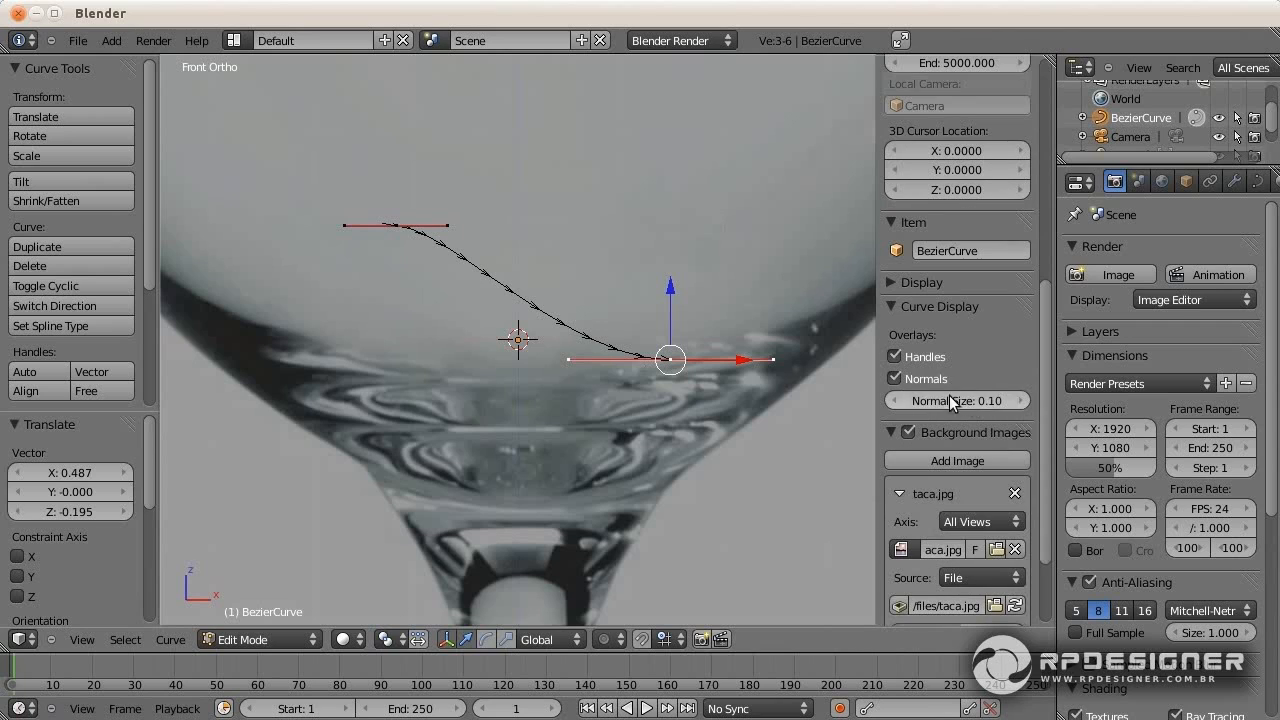
left_click(895, 378)
left_click(896, 378)
left_click(896, 357)
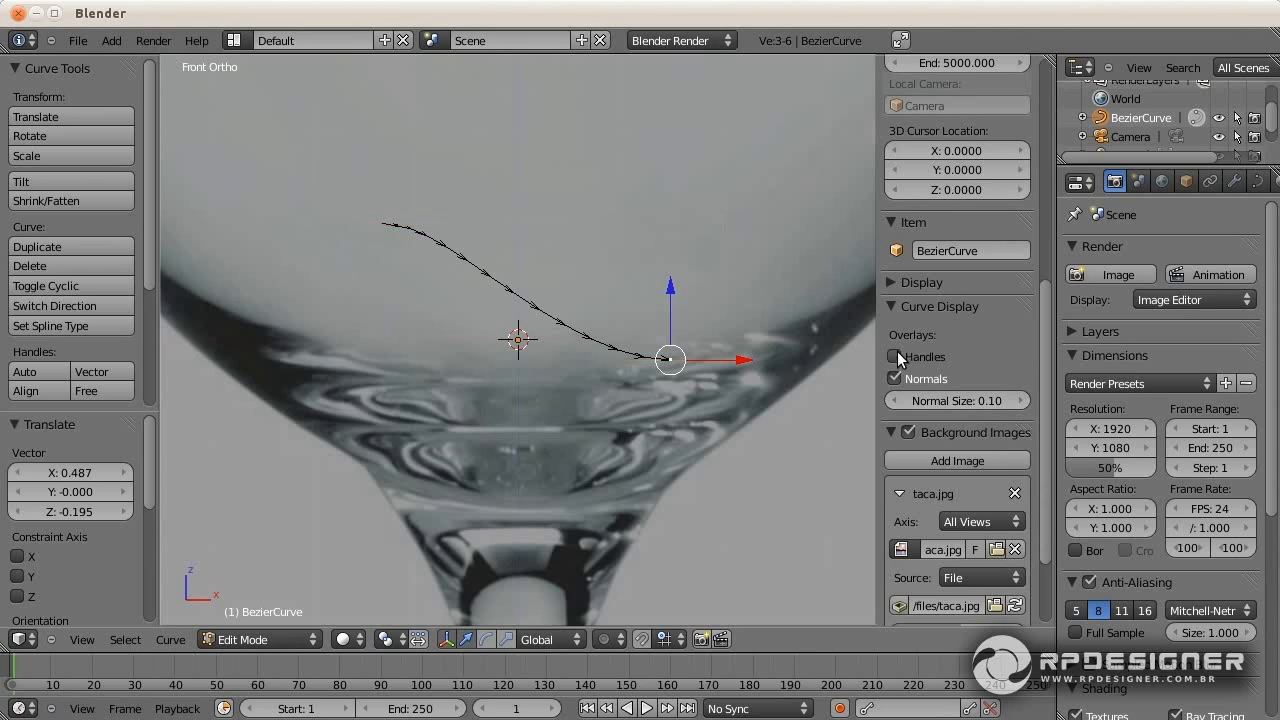
left_click(896, 357)
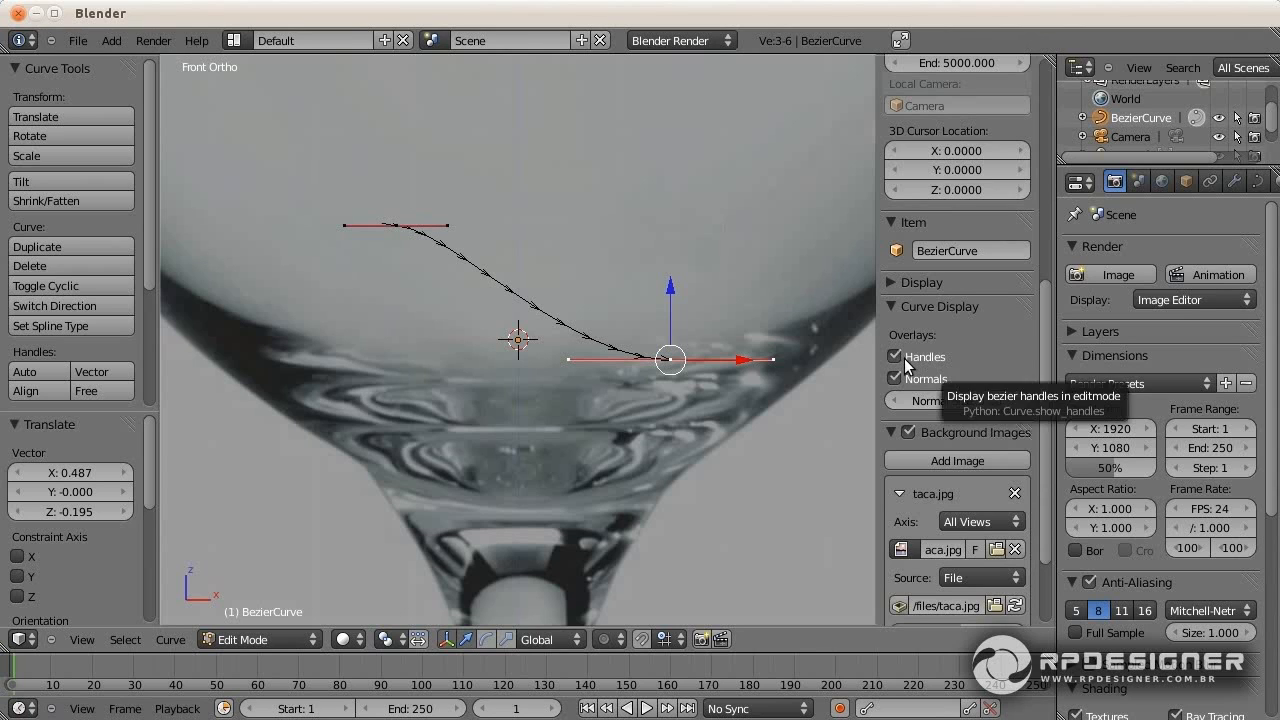
Step: Flatten the curve by setting its shape to 2D and return it to 3D
left_click(1257, 182)
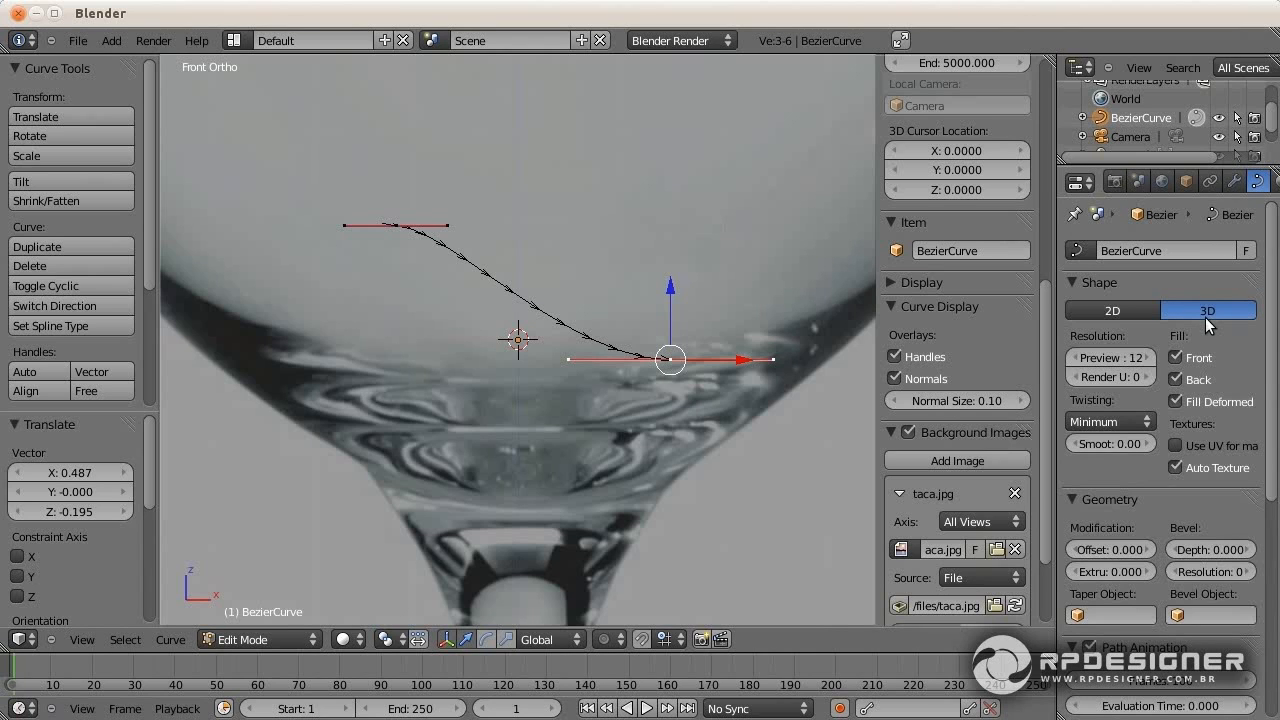
left_click(1124, 311)
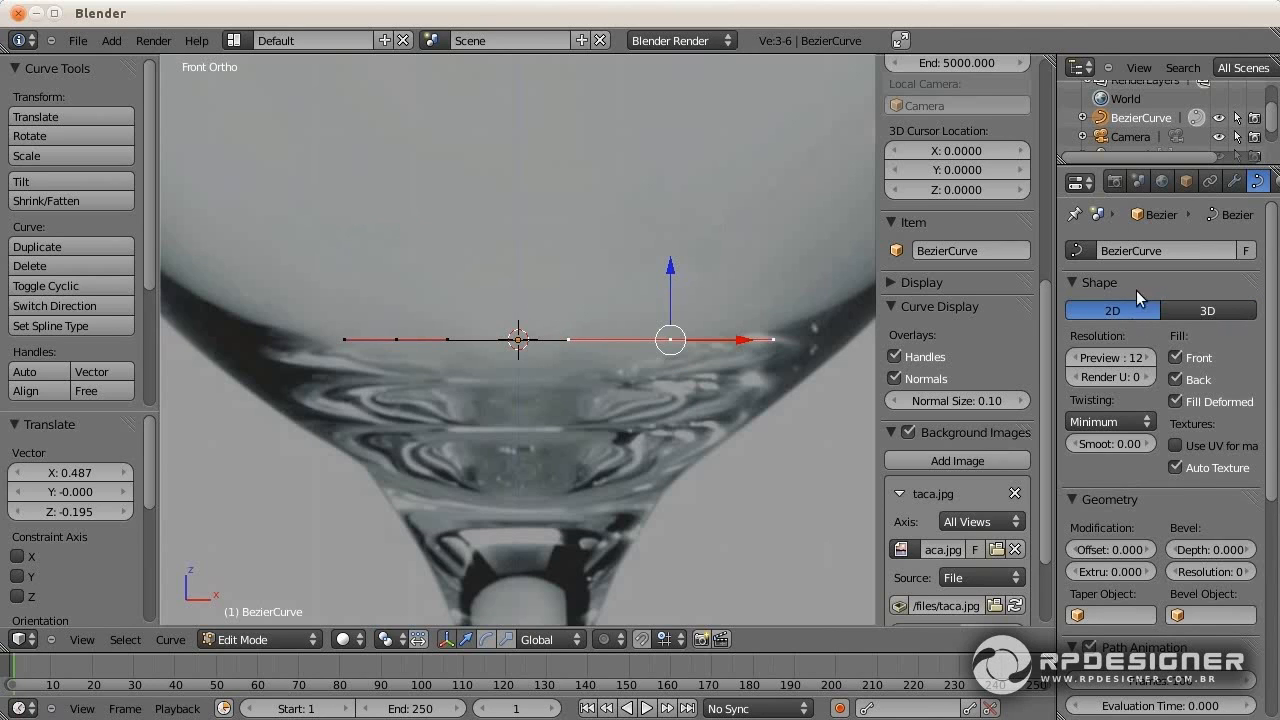
left_click(1195, 311)
Step: Raise the curve's left point about 2 units in two moves and pull its right handle about 1.3 units outward
right_click(400, 338)
key("g")
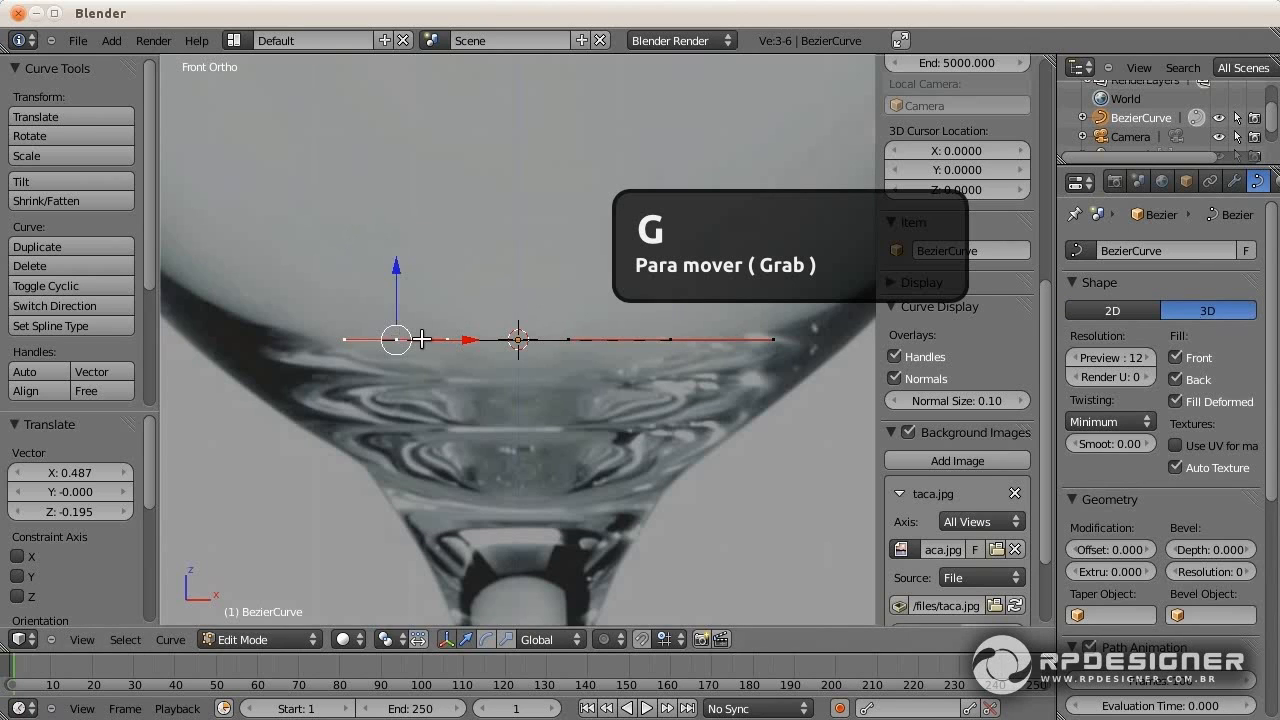
left_click(537, 188)
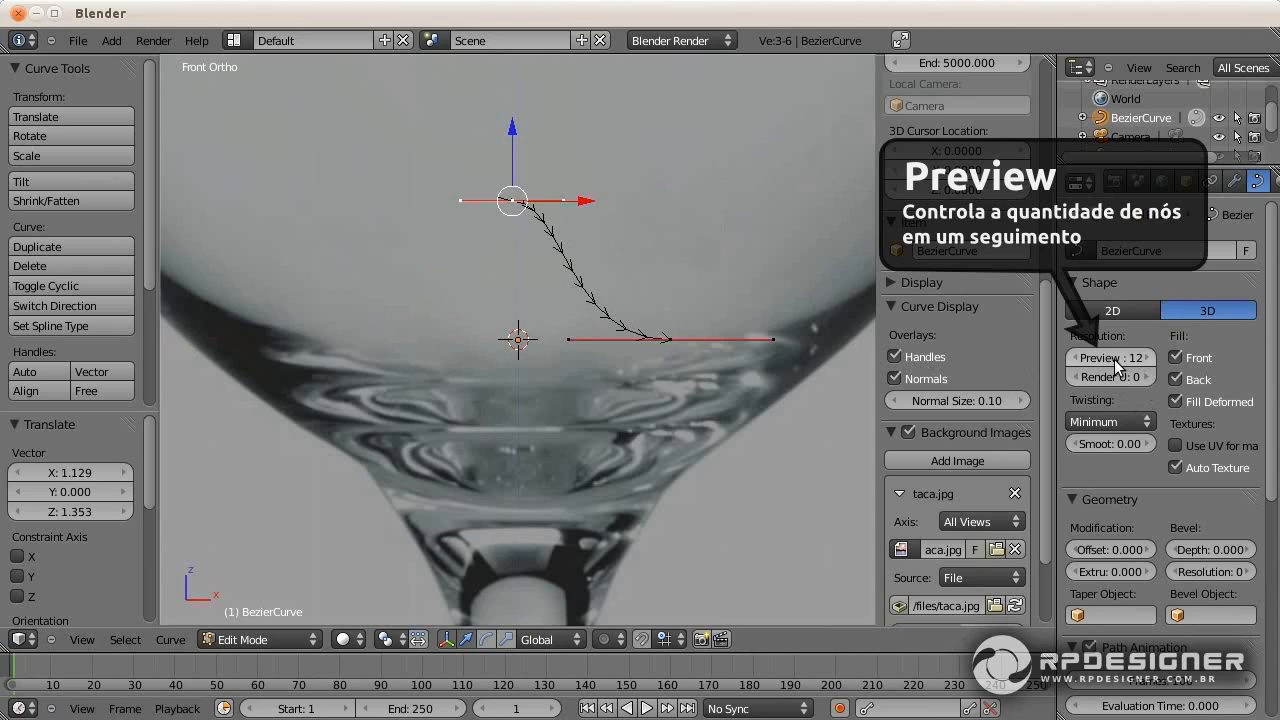
key("g")
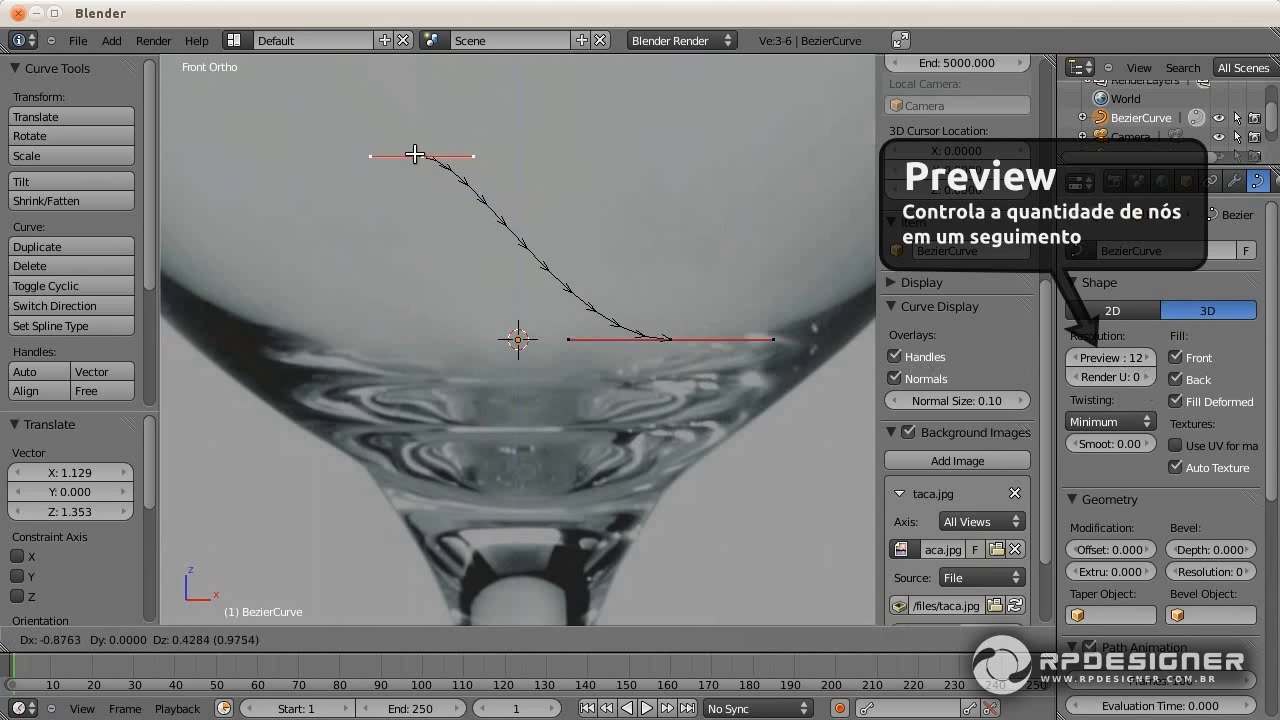
left_click(500, 130)
right_click(551, 131)
key("g")
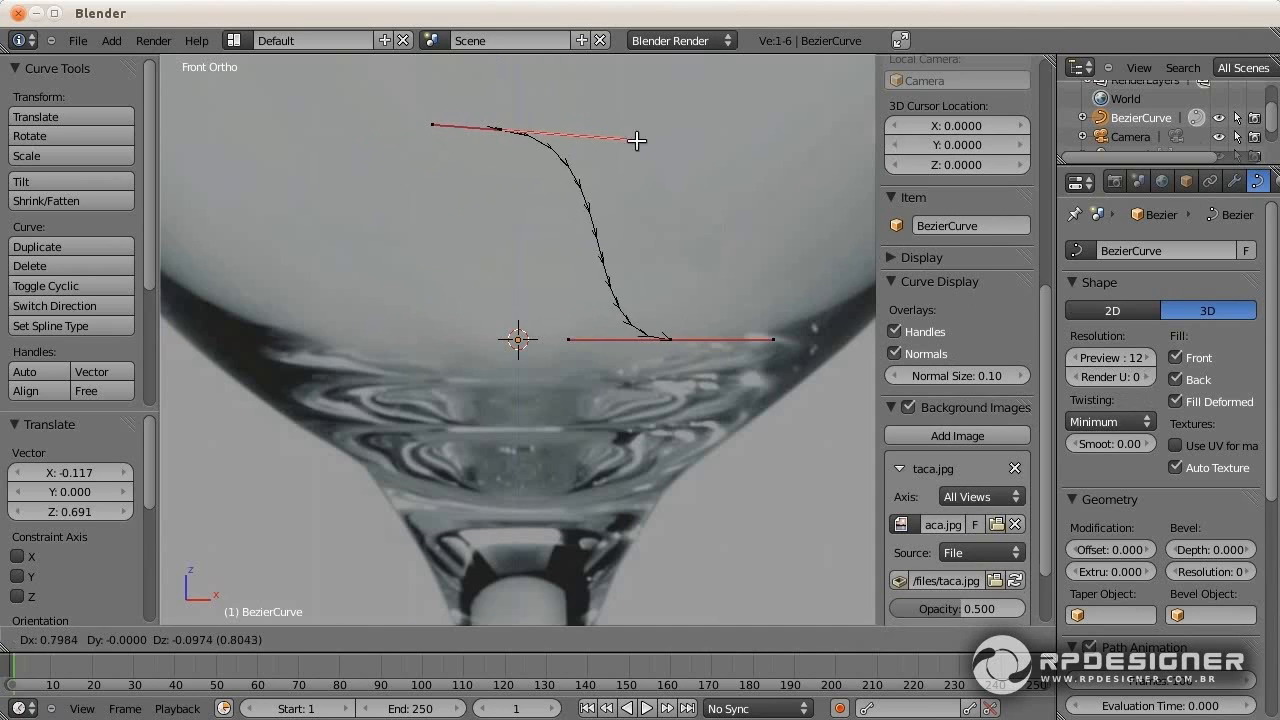
left_click(685, 146)
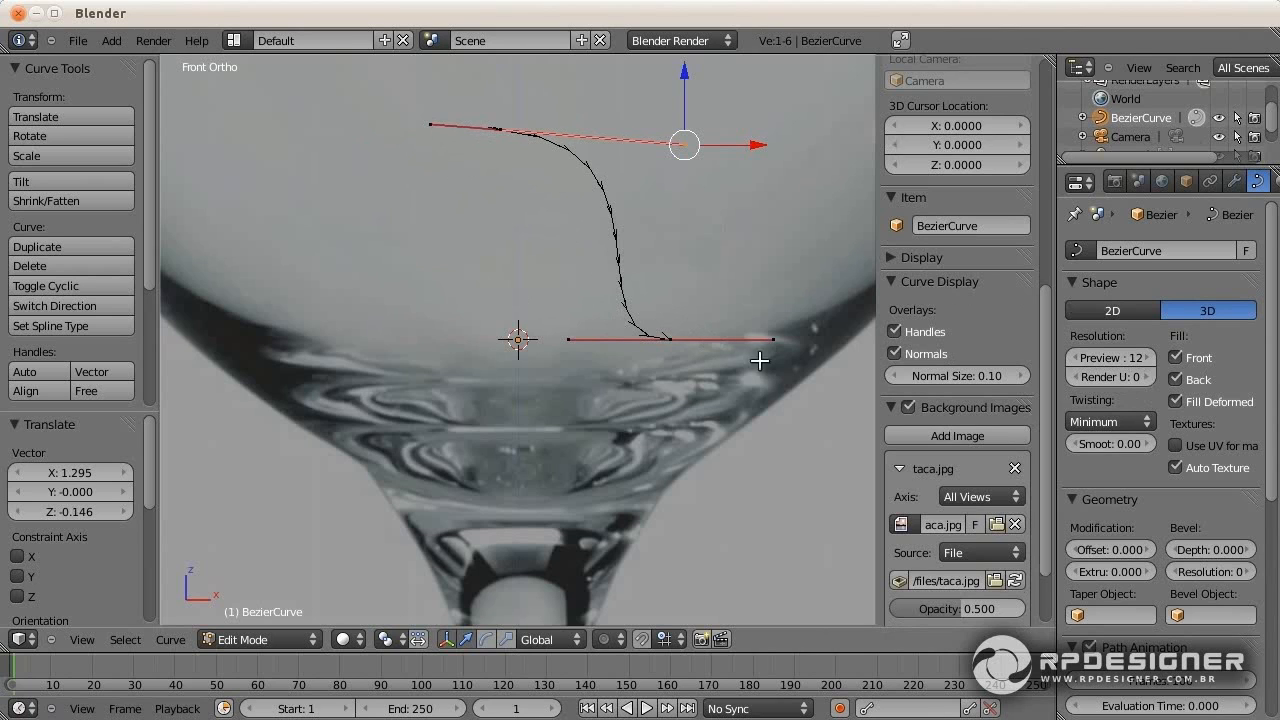
Step: Try several lower preview resolutions on the curve, such as 6, 5 and 4
left_click(1079, 361)
left_click(1079, 361)
left_click(1079, 361)
left_click(1079, 357)
left_click(1079, 357)
left_click(1079, 357)
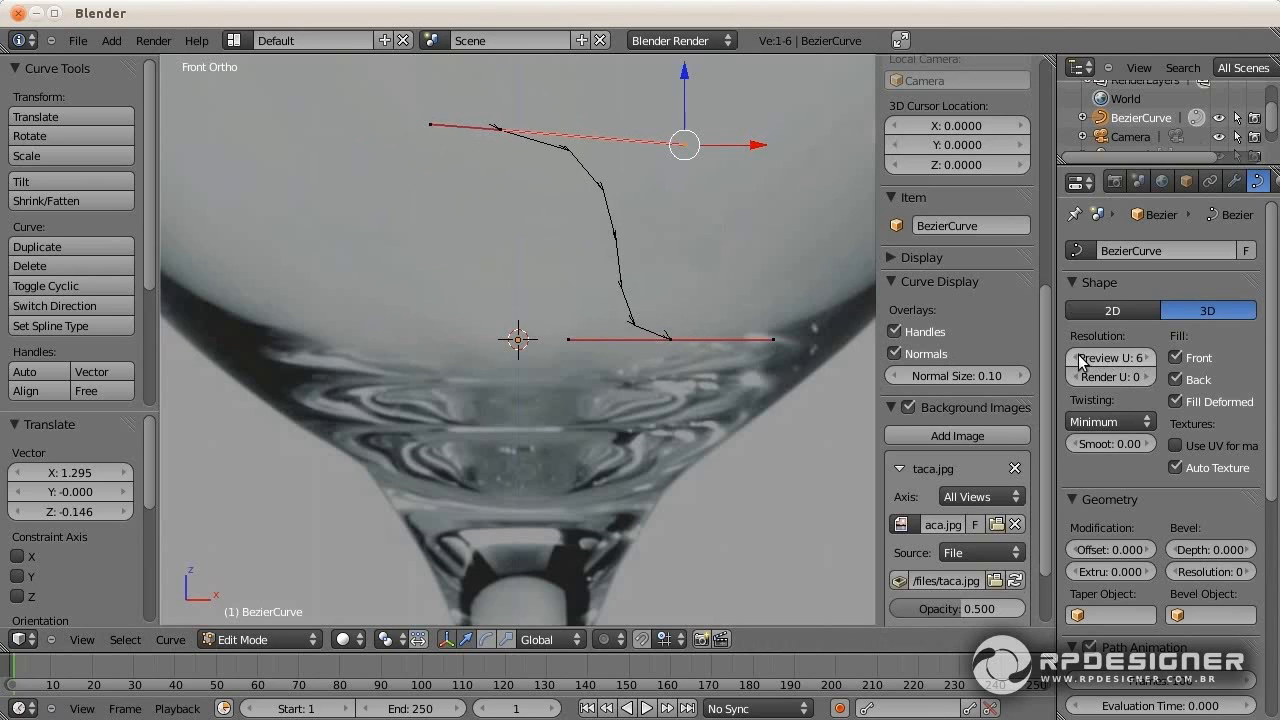
left_click(1080, 357)
left_click(1080, 357)
left_click(1080, 357)
double_click(1082, 357)
left_click(1144, 358)
left_click(1145, 360)
left_click(1145, 360)
left_click(1145, 360)
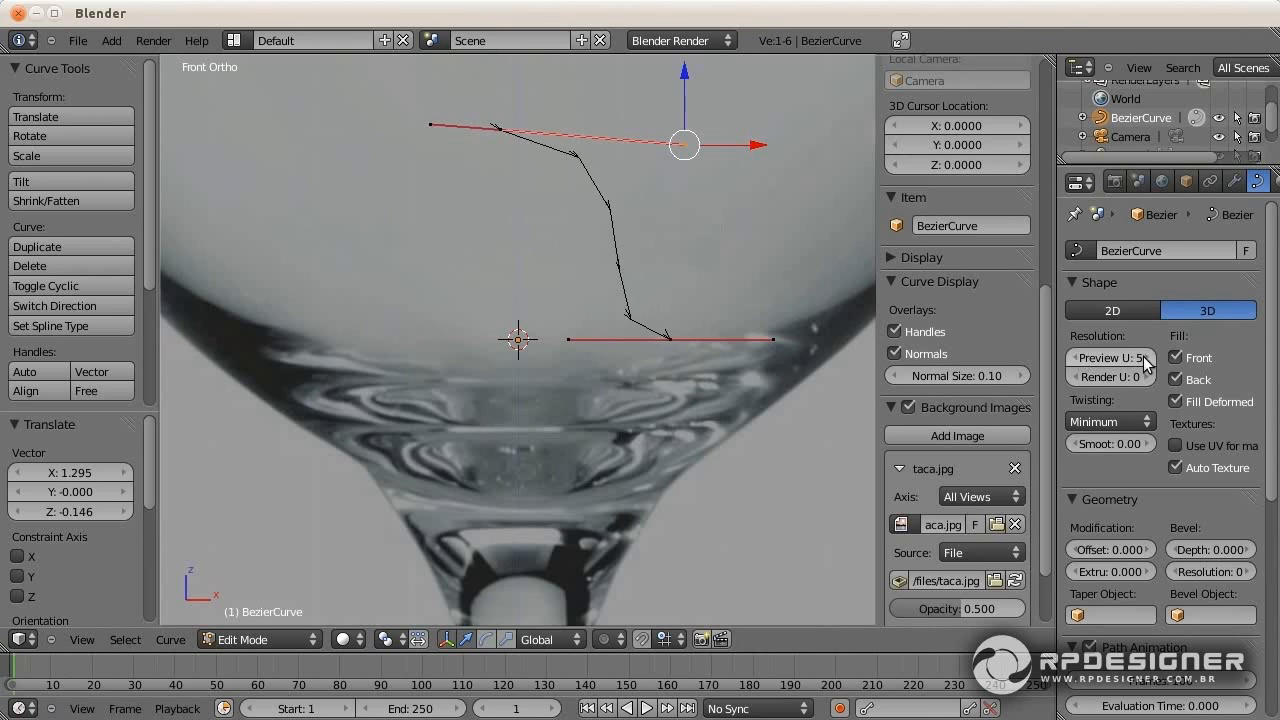
left_click(1145, 360)
left_click(1080, 358)
left_click(1079, 358)
left_click(1079, 358)
left_click(1079, 358)
left_click(1136, 360)
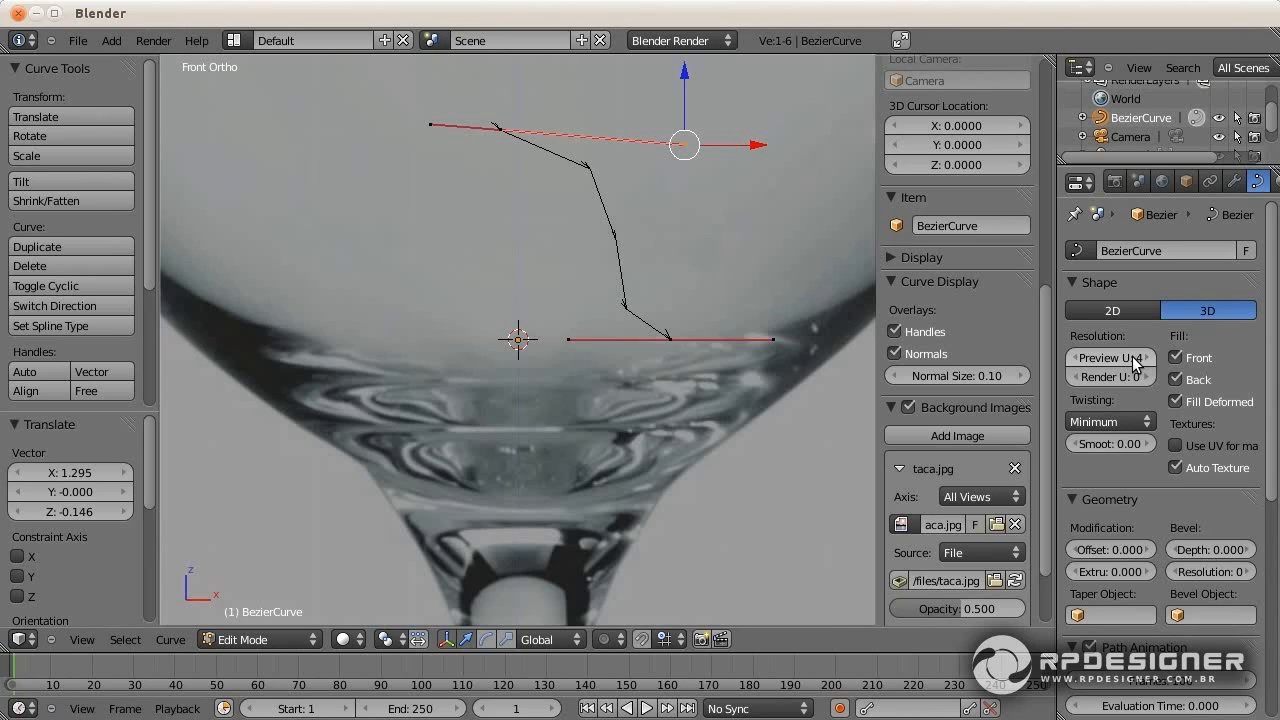
Step: Set the curve's preview resolution to 1 and hide its normals and handles overlays
left_click(1110, 357)
type("1")
key("Return")
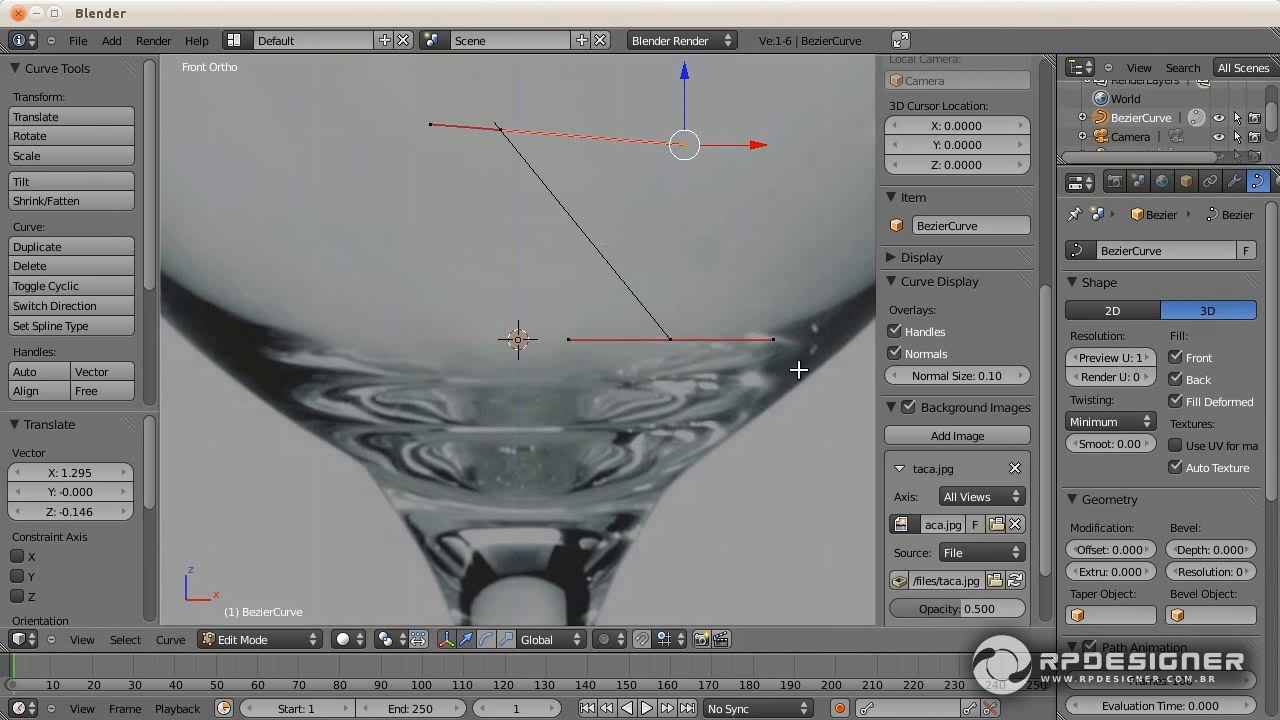
left_click(895, 353)
left_click(895, 331)
Step: Move the curve's upper point down about 2.09 units onto the centre axis at the bottom inside the bowl
scroll(537, 165, "down", 5)
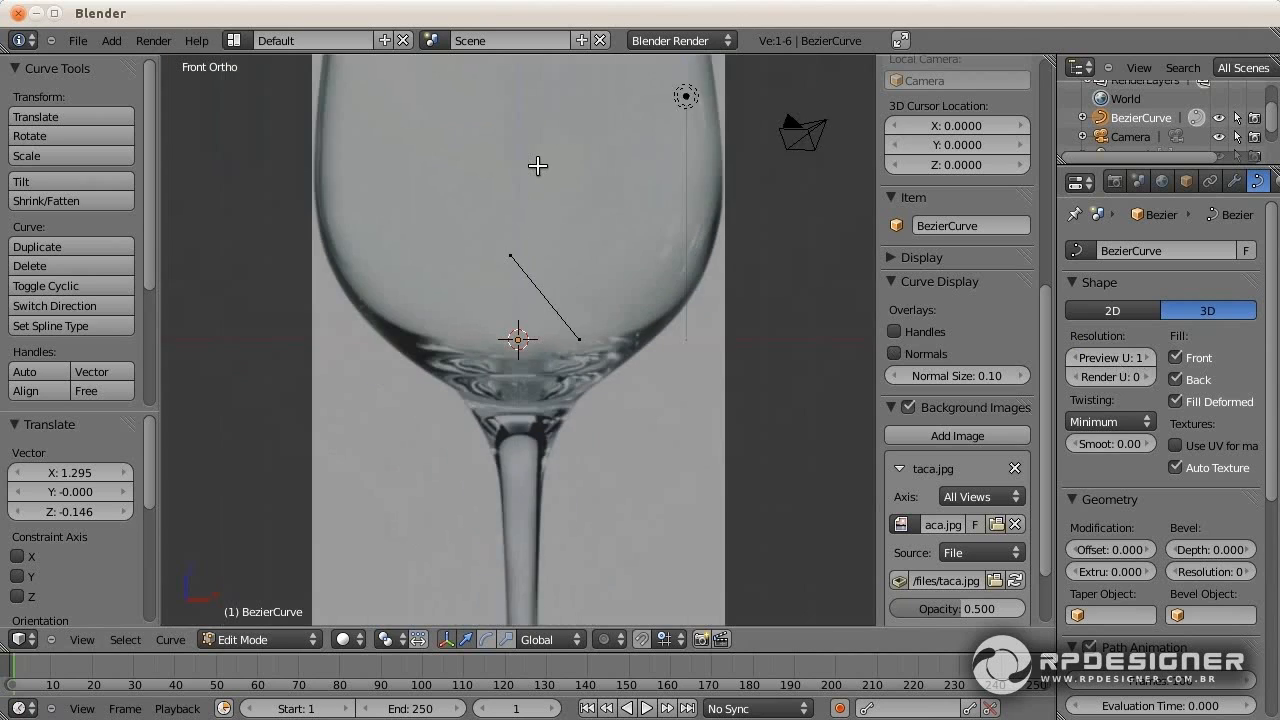
scroll(538, 166, "down", 2)
middle_click_drag(608, 197, 598, 267, "shift")
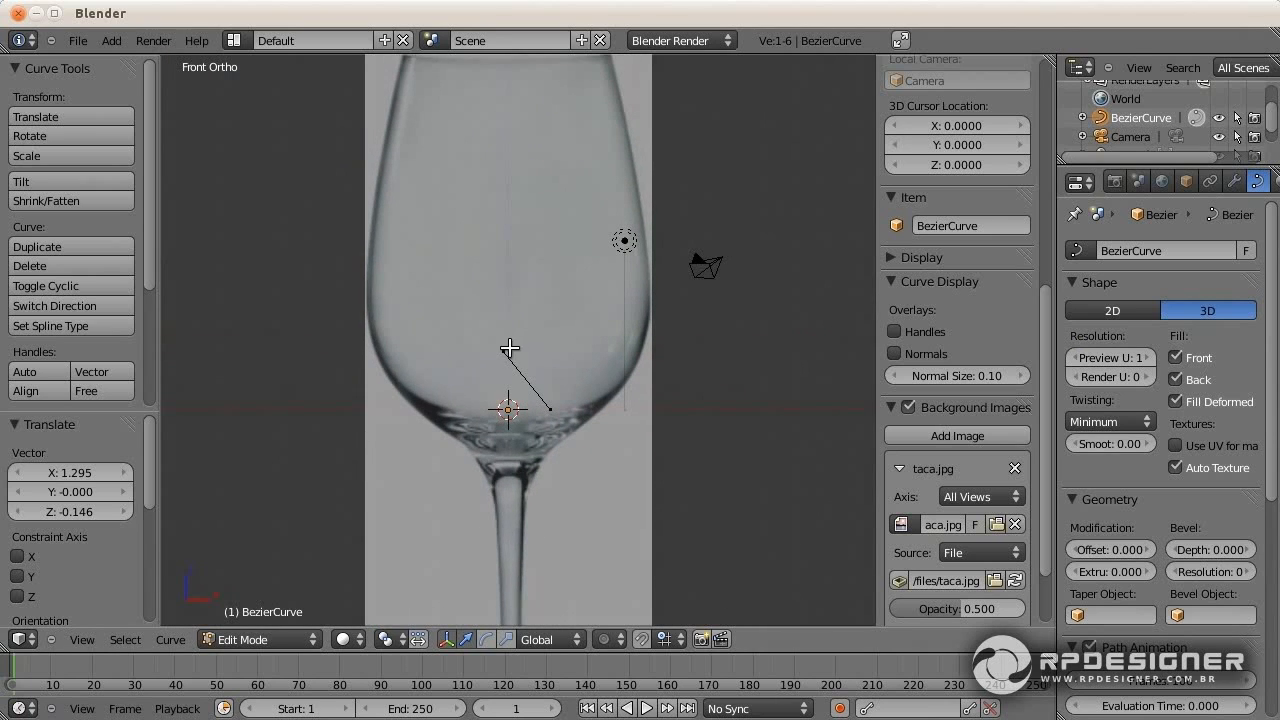
middle_click_drag(551, 331, 533, 350, "shift")
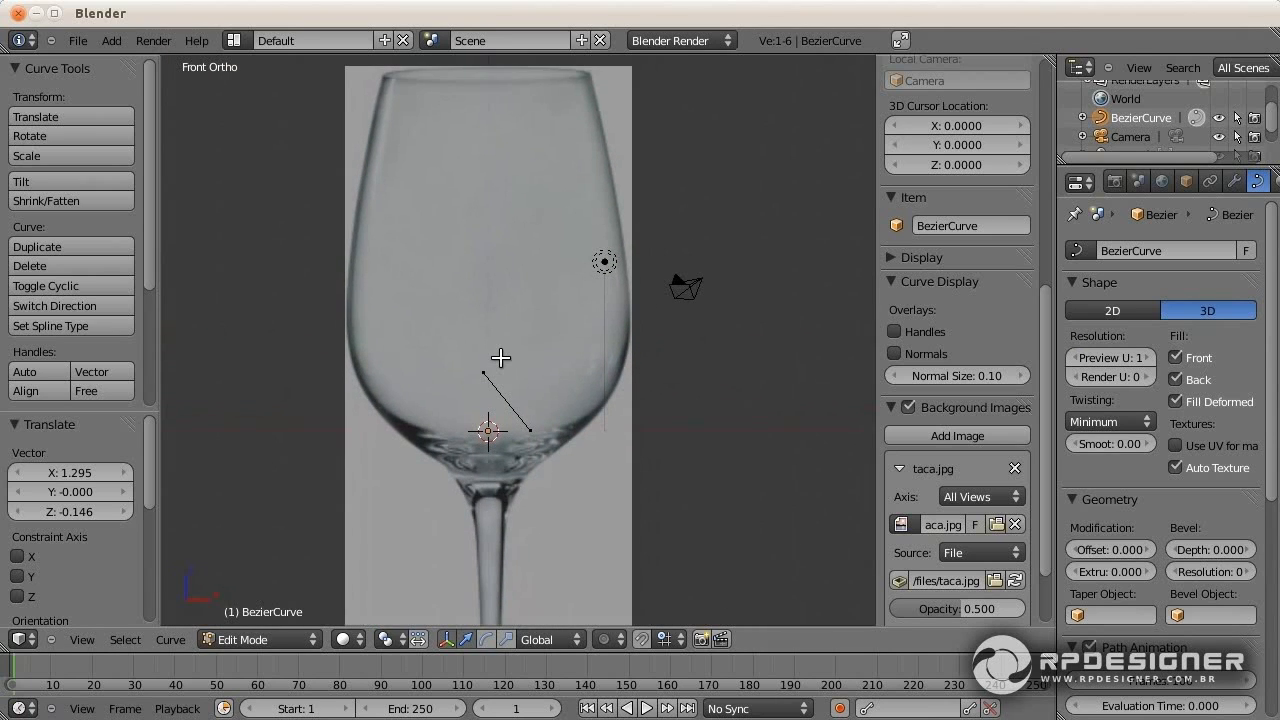
right_click(486, 370)
scroll(505, 378, "up", 4)
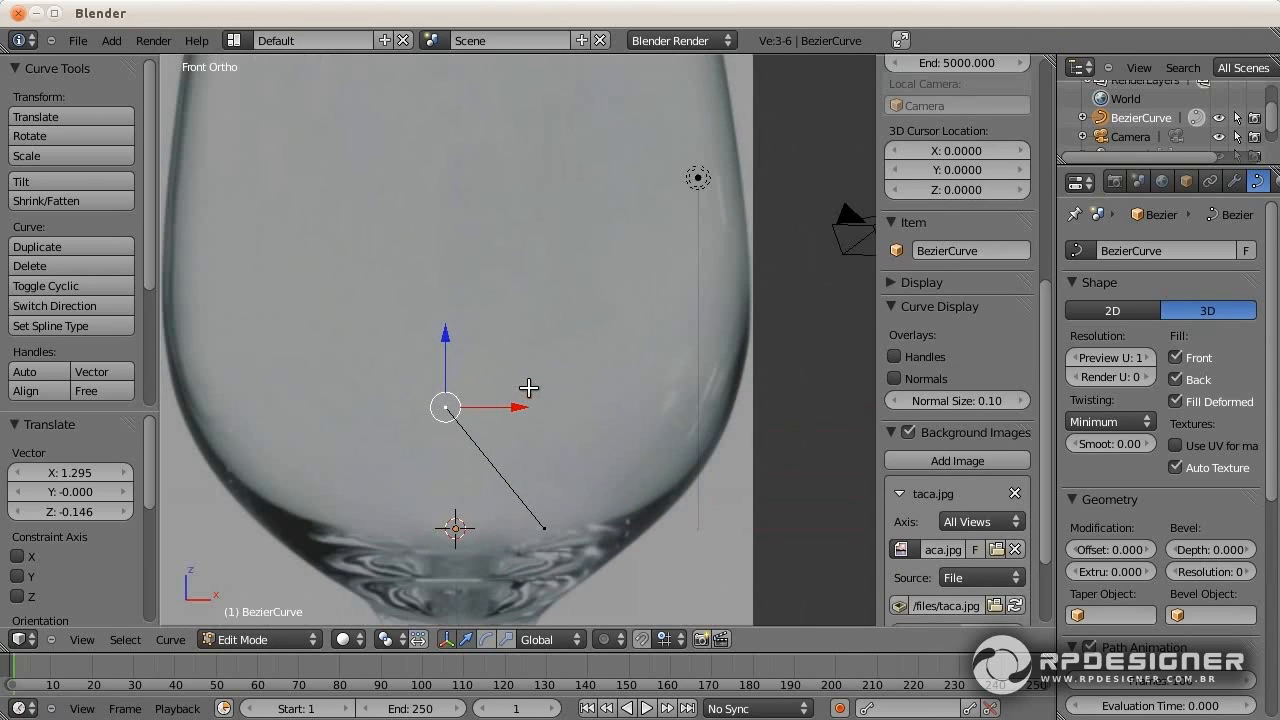
middle_click_drag(528, 389, 575, 275, "shift")
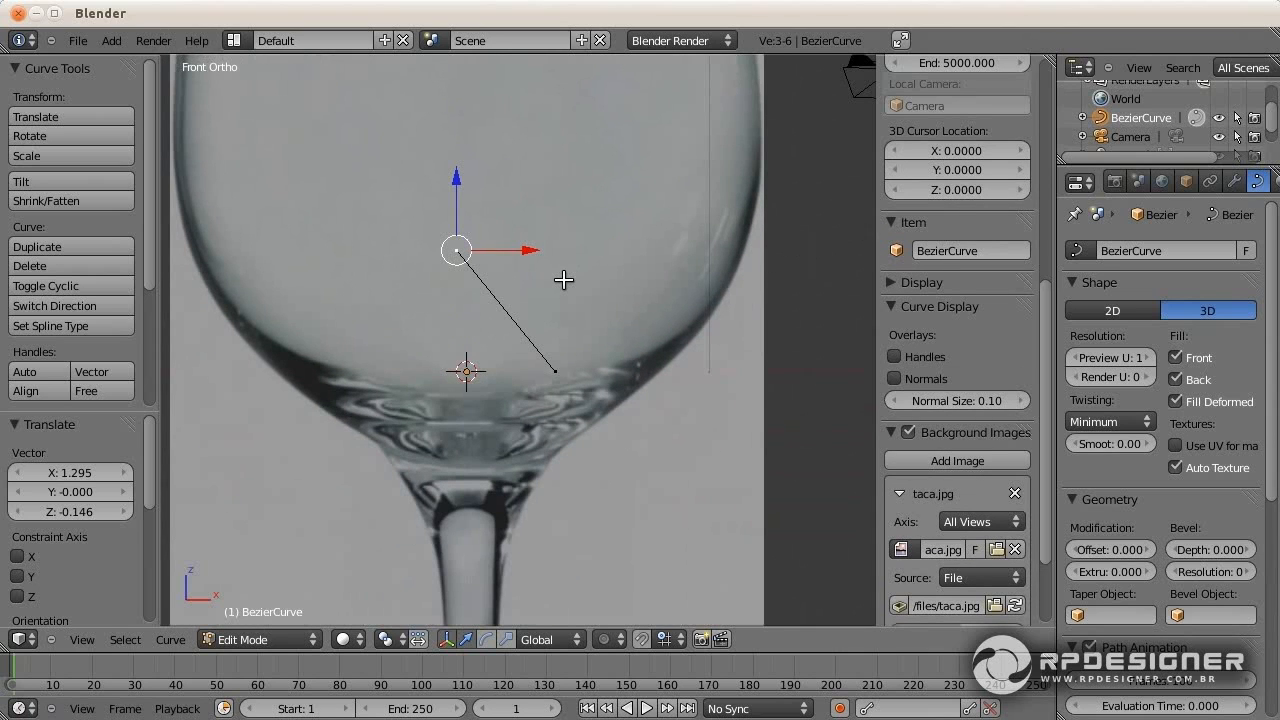
key("g")
left_click(571, 388)
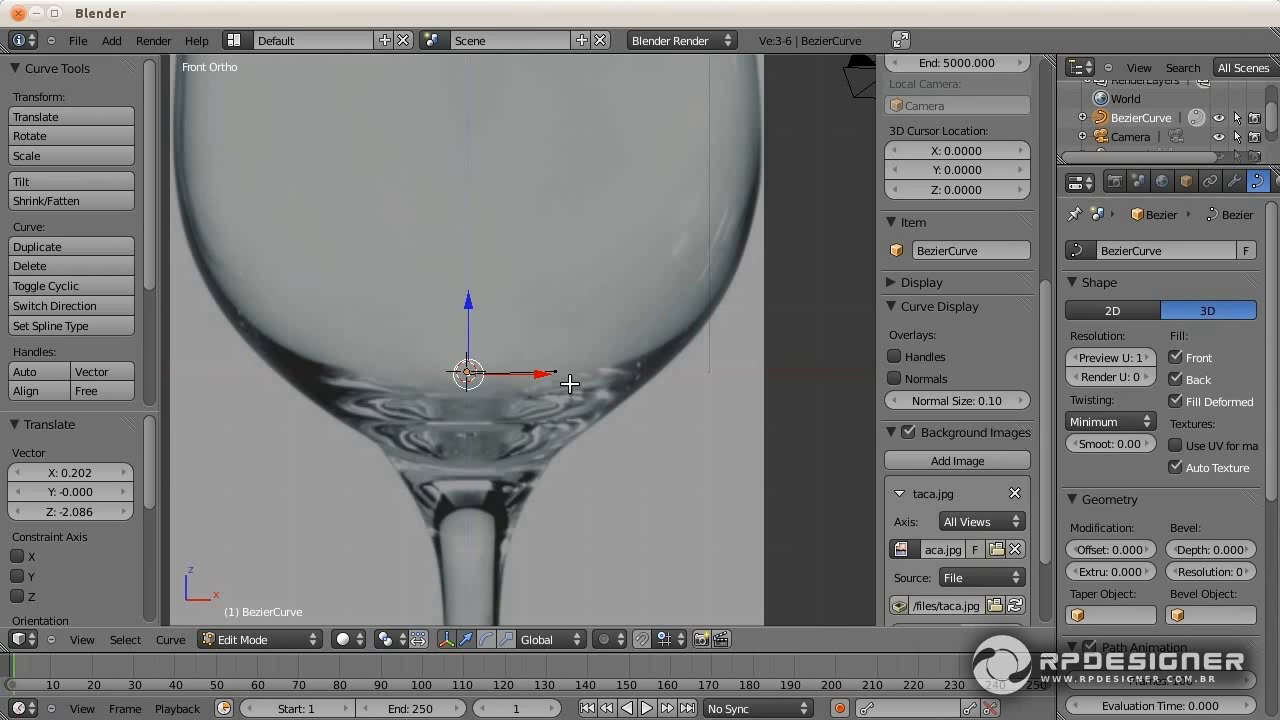
Step: Extrude the curve's right end twice, first to the bowl's inner wall and then about 9.7 units up to the rim
right_click(563, 372)
key("e")
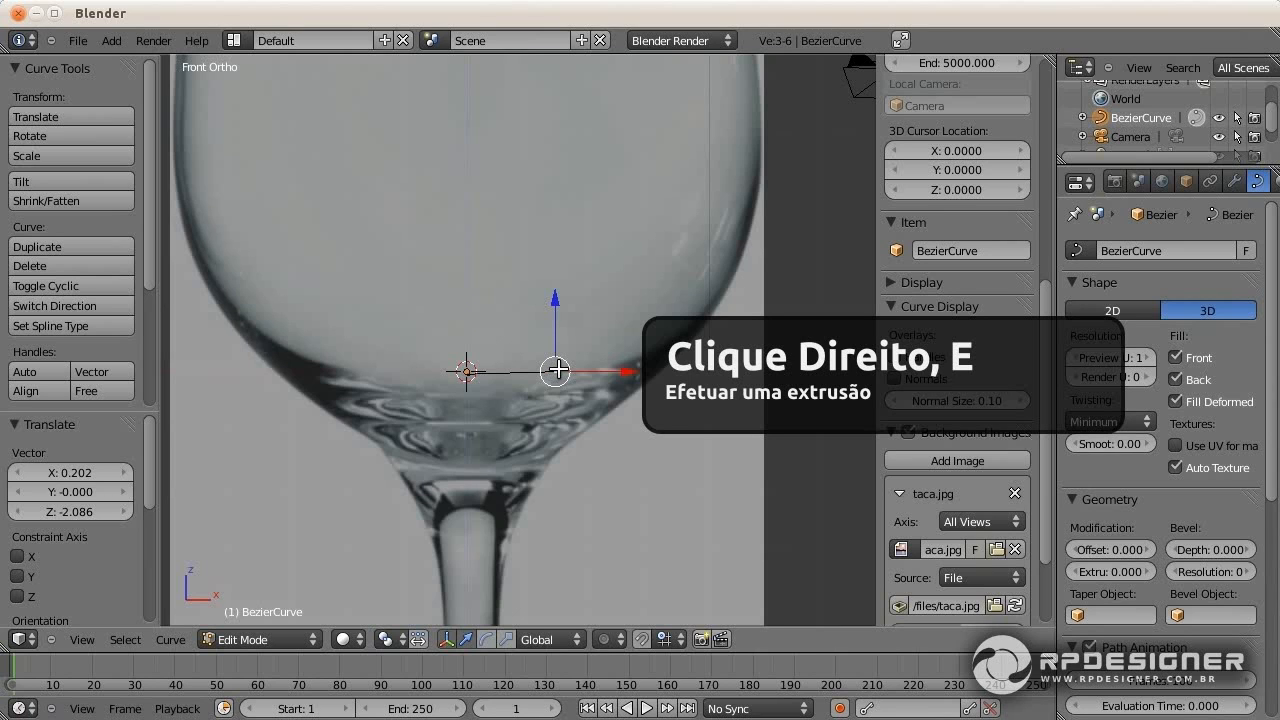
key("e")
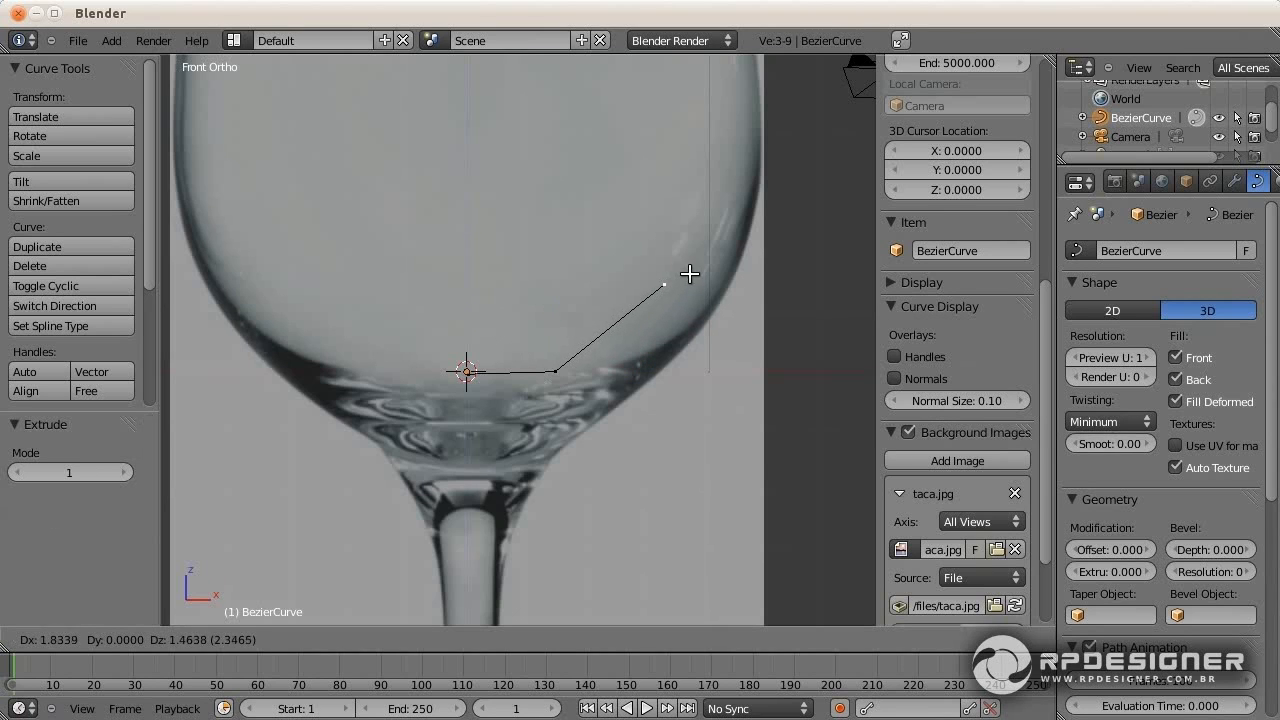
left_click(732, 205)
scroll(735, 192, "down", 2)
middle_click_drag(720, 189, 623, 404, "shift")
key("e")
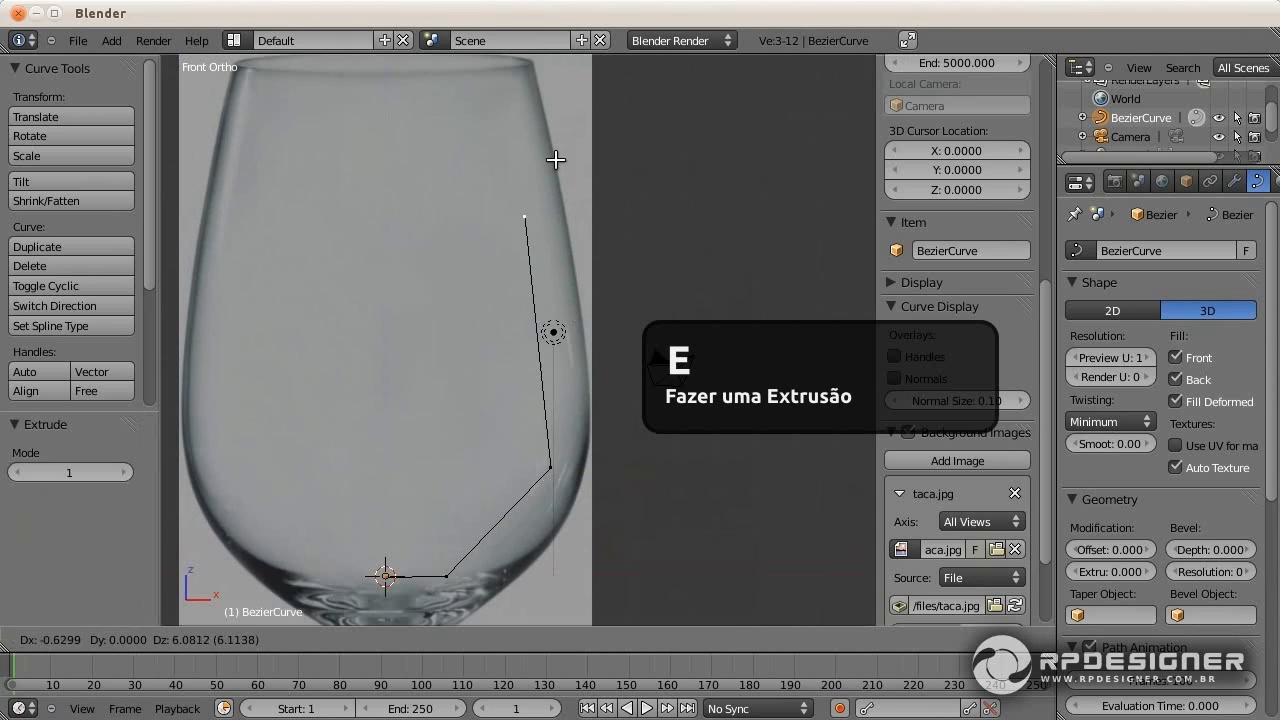
left_click(552, 571)
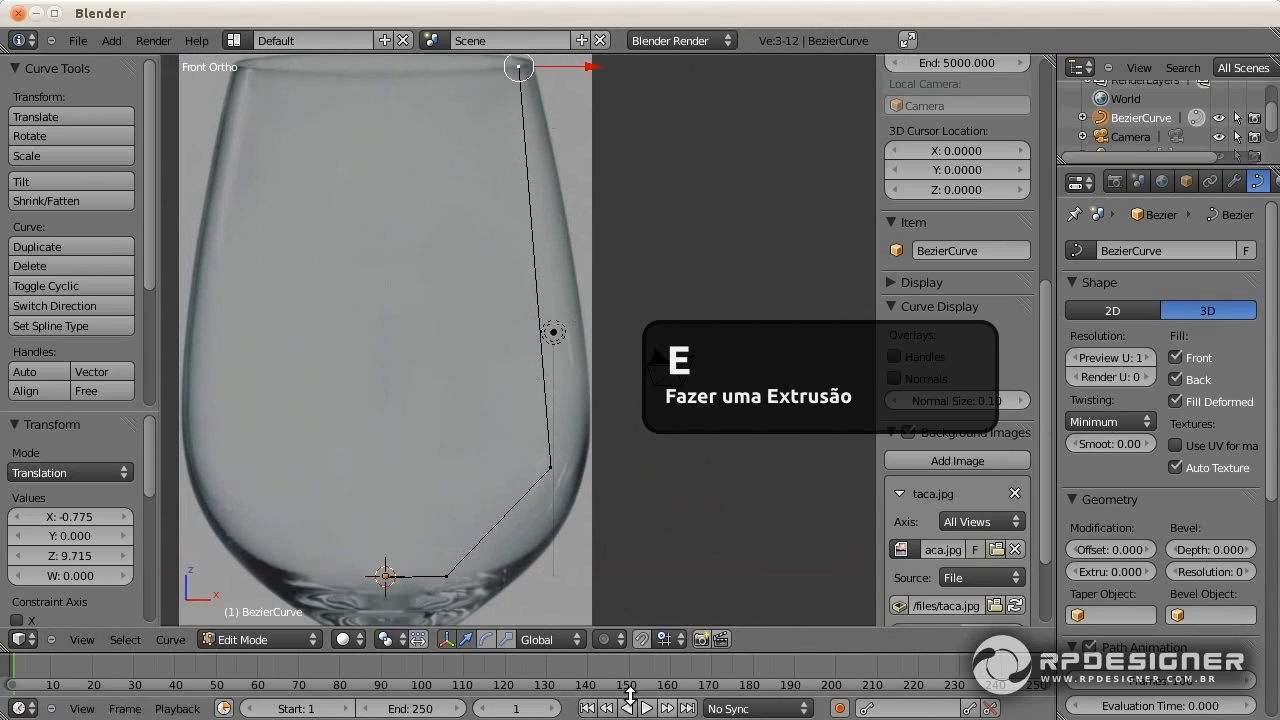
Step: Extrude the curve across the rim's thickness, then about 6.9 units down and 1.3 outward along the bowl's outer wall
middle_click_drag(651, 309, 608, 514, "shift")
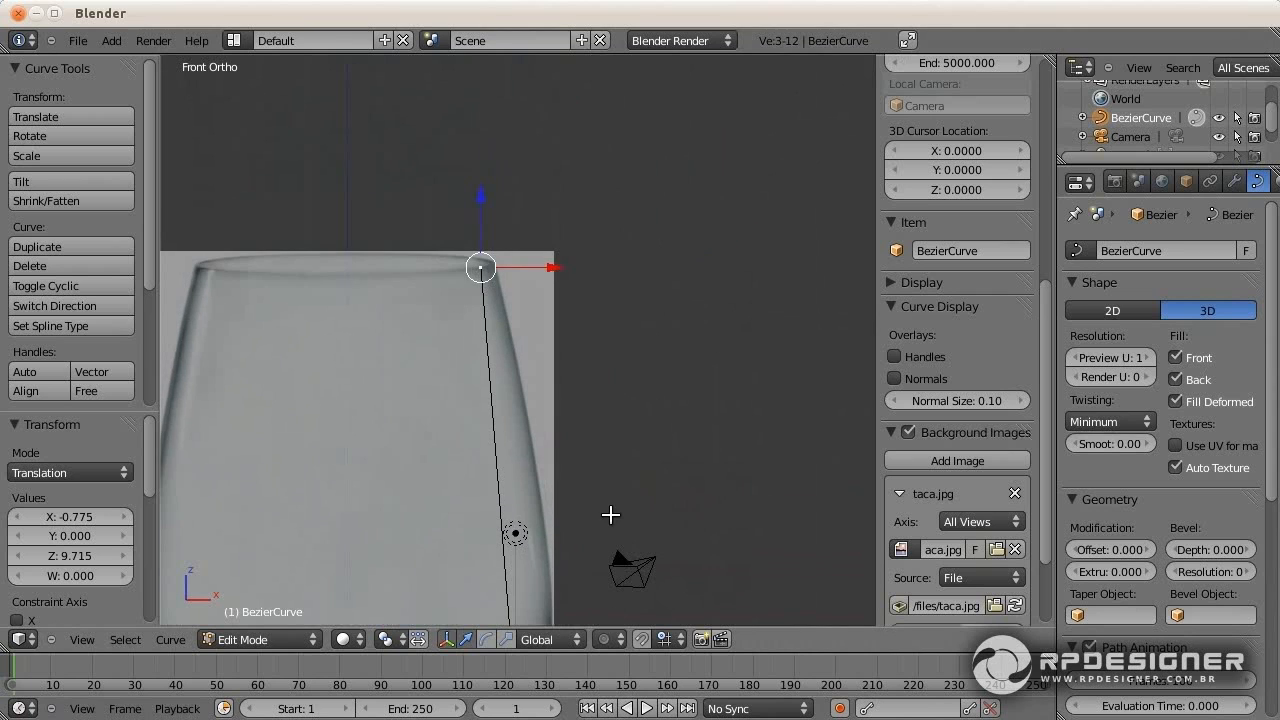
key("e")
left_click(512, 255)
key("e")
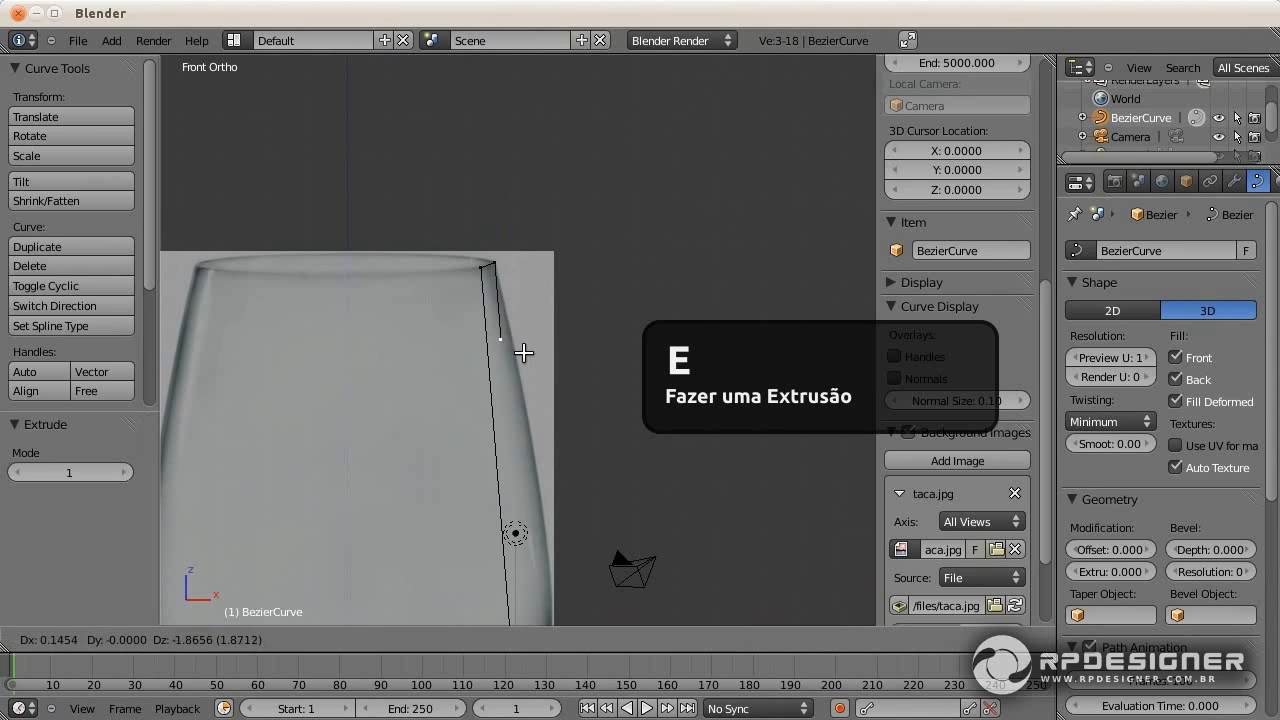
left_click(566, 543)
middle_click_drag(566, 543, 563, 212, "shift")
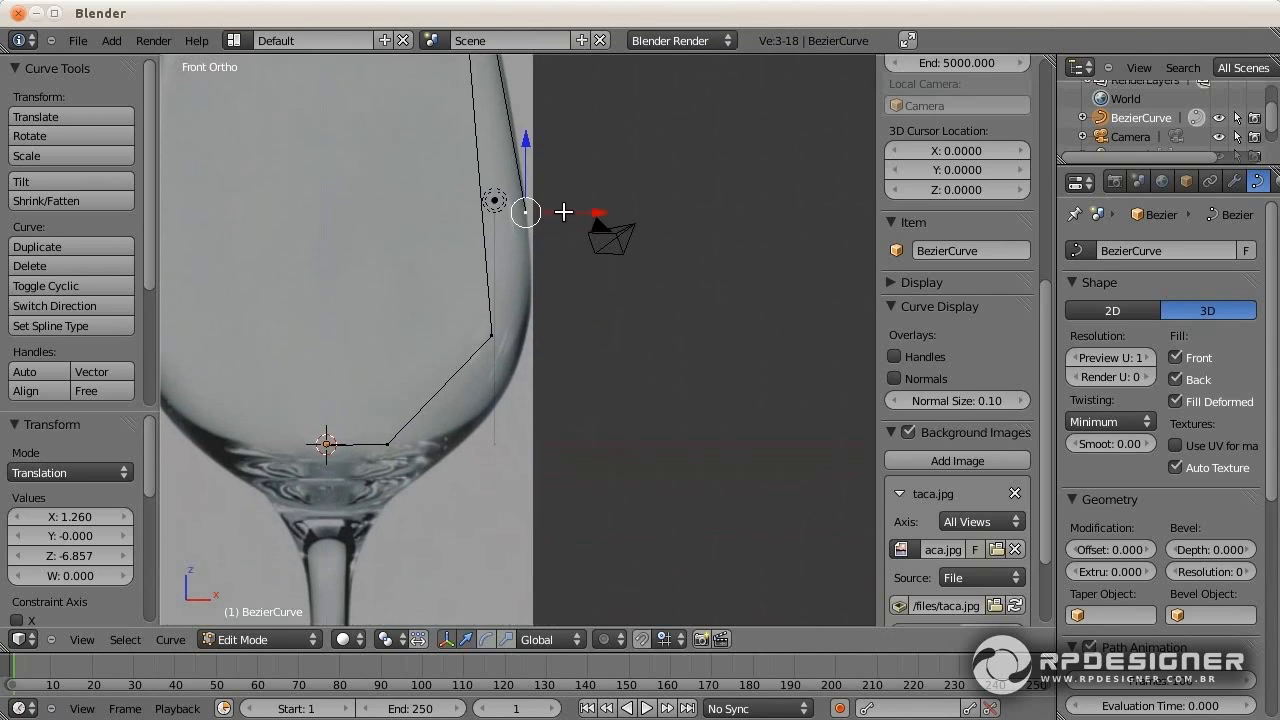
Step: Move the outer wall's end point down about 3.68 units and 0.44 outward, then shift the inner wall's lower point down and outward alongside it
right_click(563, 212)
key("g")
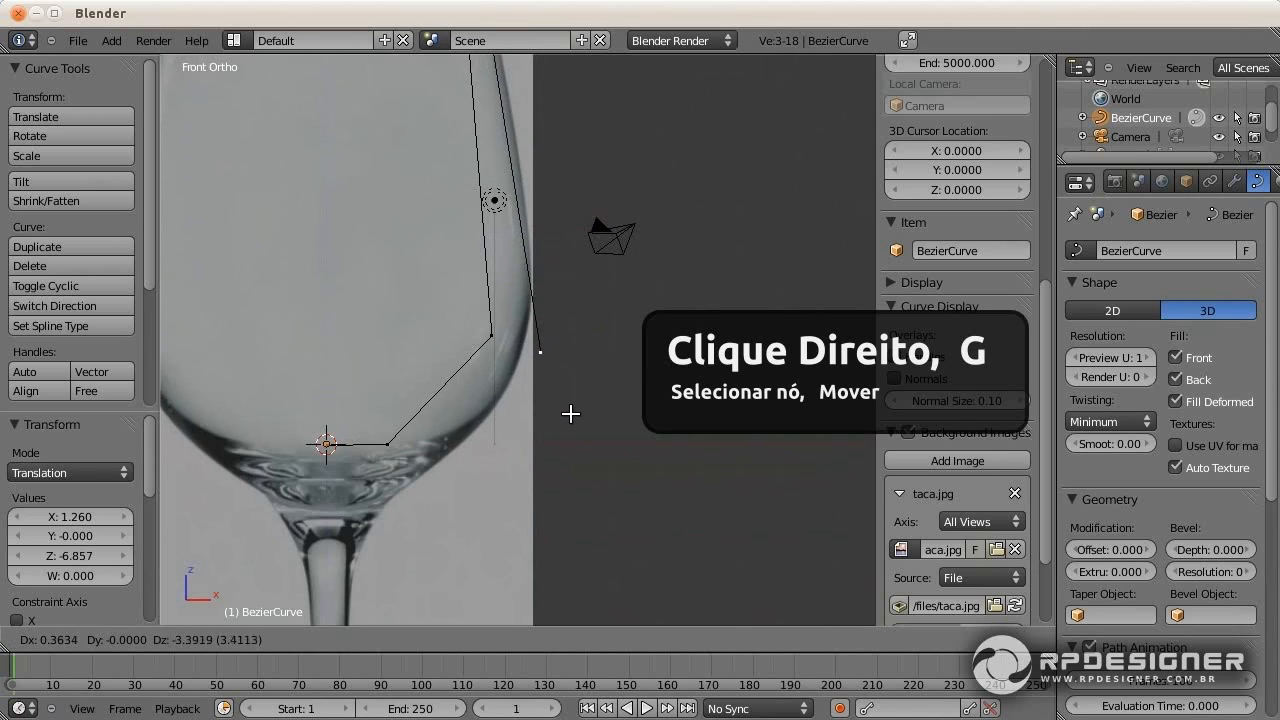
left_click(572, 423)
right_click(494, 335)
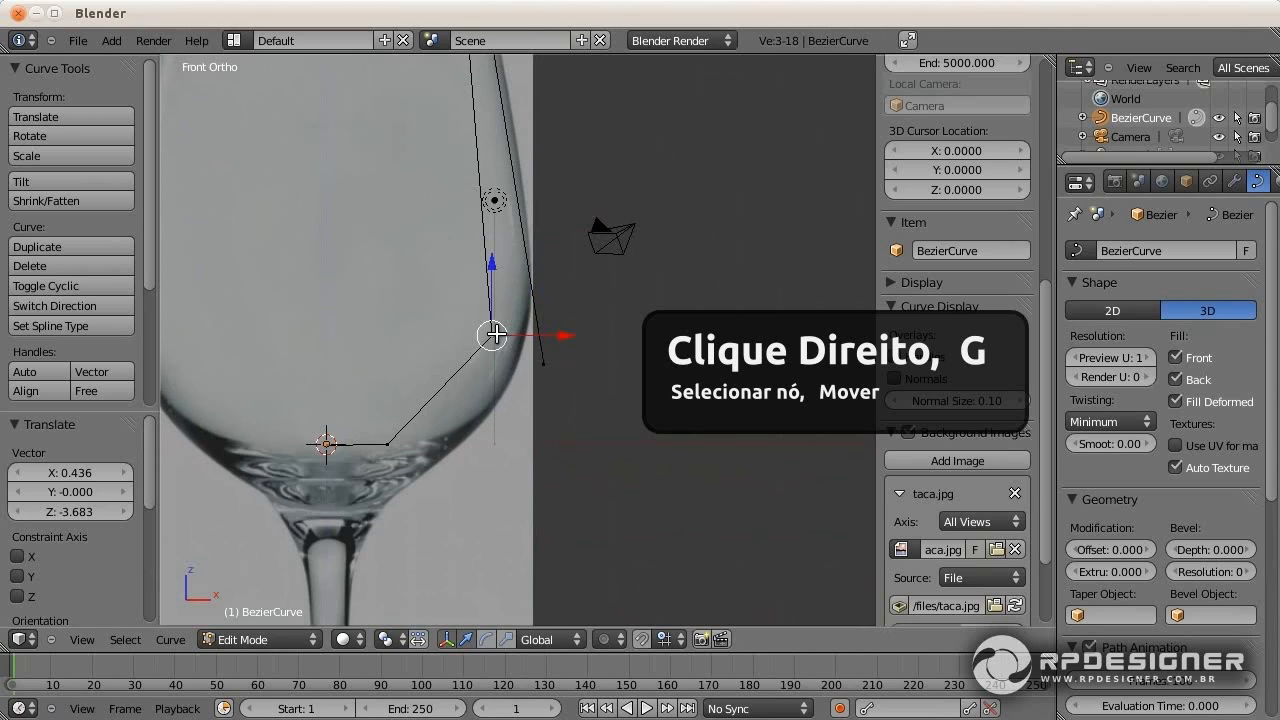
key("g")
left_click(508, 357)
Step: Extrude the outer wall's end point twice, first to the underside of the bowl and then about 1.4 units down to the top of the stem
right_click(543, 364)
key("e")
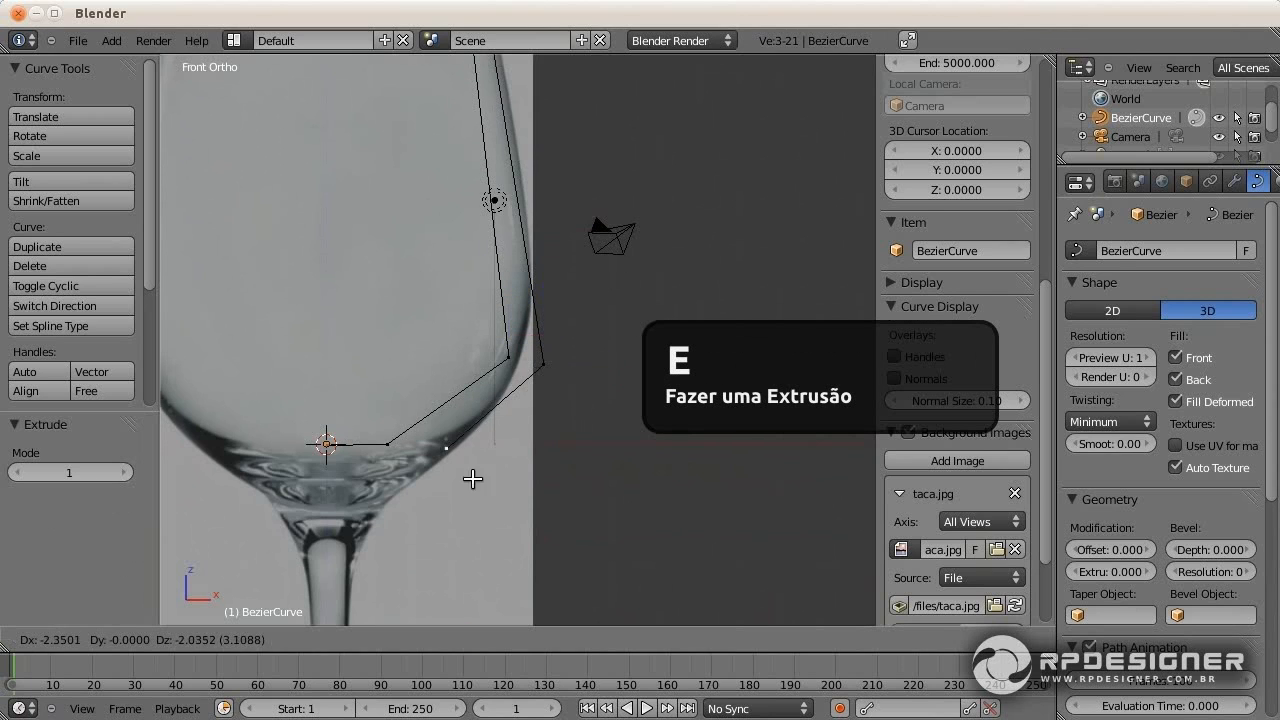
left_click(414, 530)
middle_click_drag(414, 530, 531, 357, "shift")
key("e")
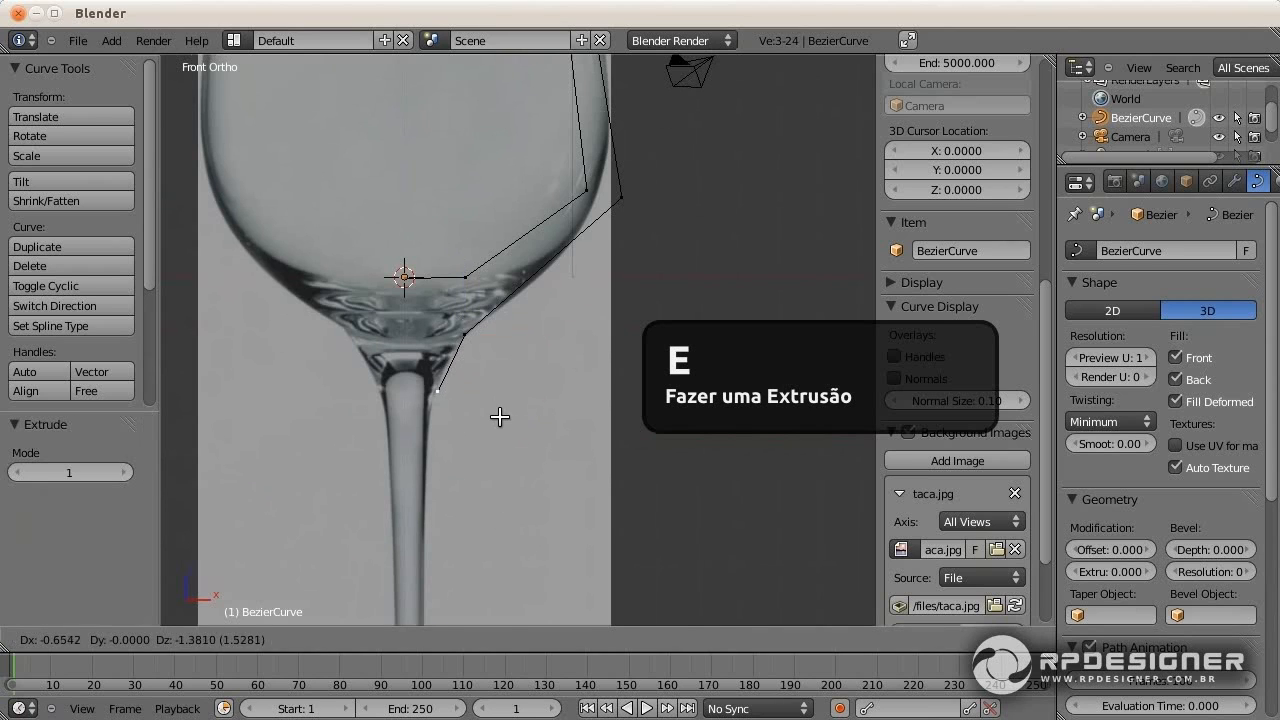
left_click(500, 417)
Step: Extrude the profile down the stem's edge to its base, then outward and down onto the upper surface of the foot
middle_click_drag(531, 466, 523, 231, "shift")
key("e")
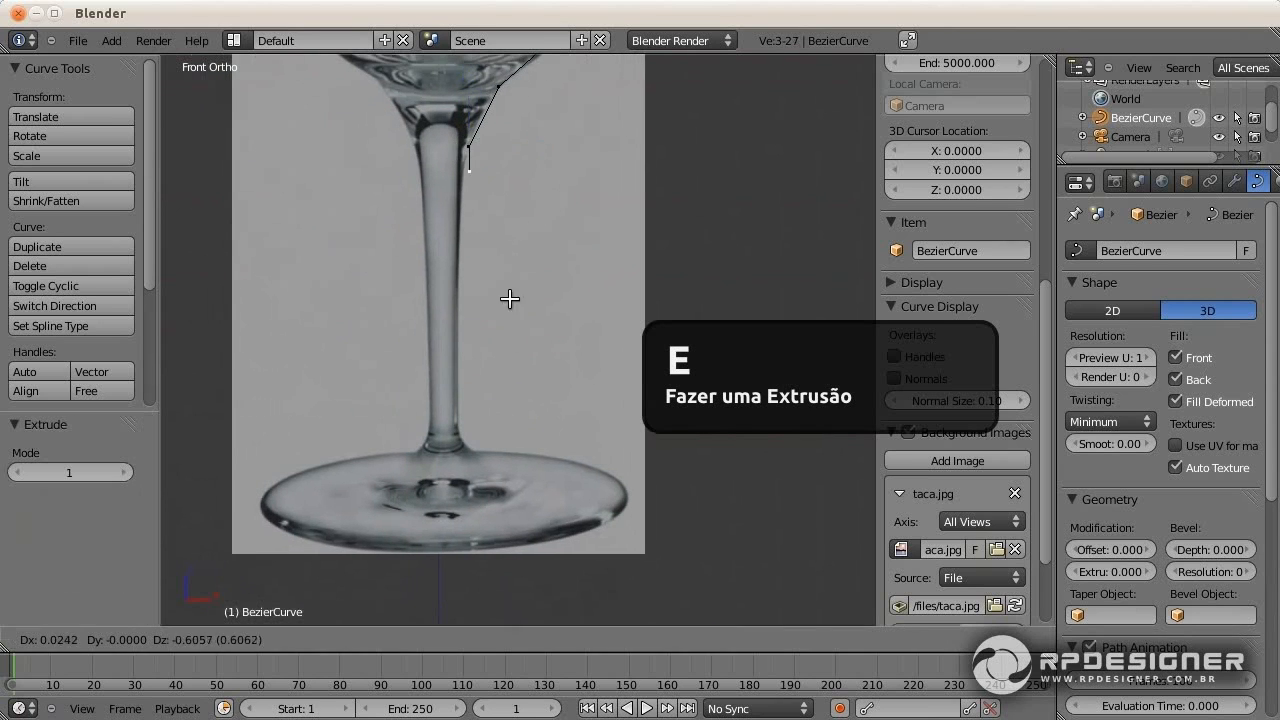
left_click(503, 546)
key("e")
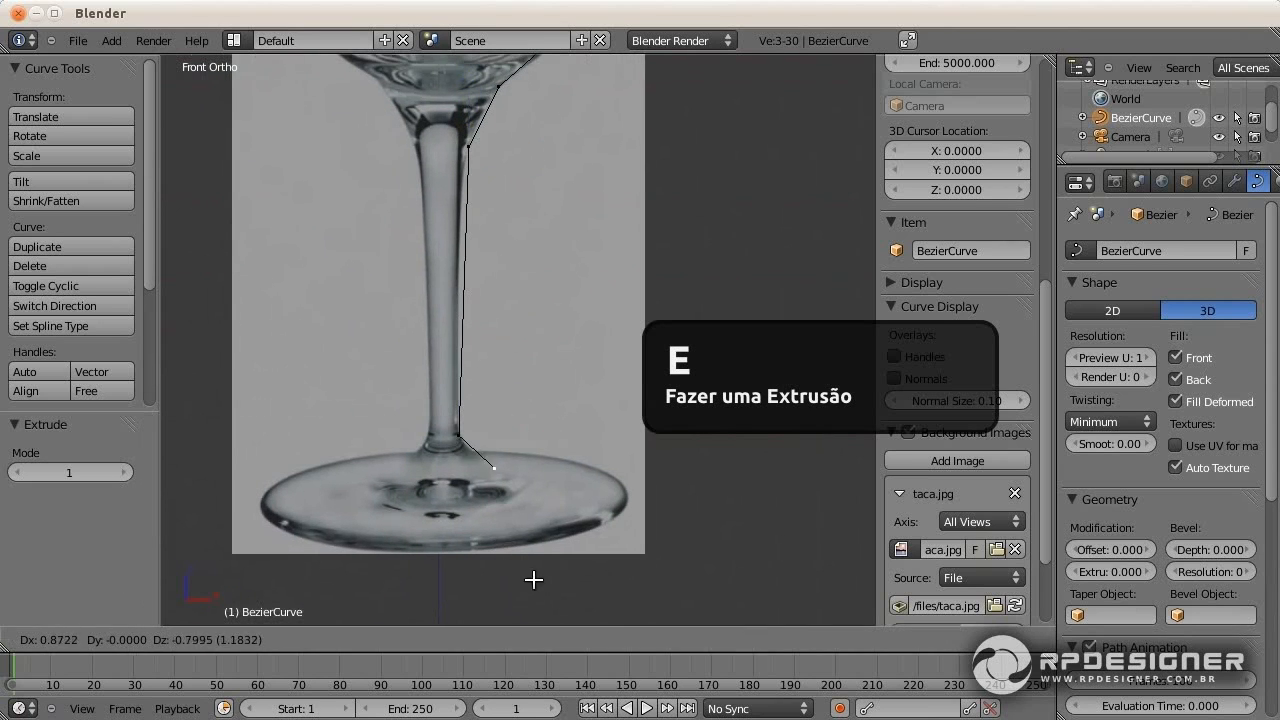
left_click(535, 592)
Step: Extrude the profile to the foot's outer edge, about 0.29 units down its thickness, then 4.095 units straight inward to the centre axis
key("e")
left_click(651, 66)
key("e")
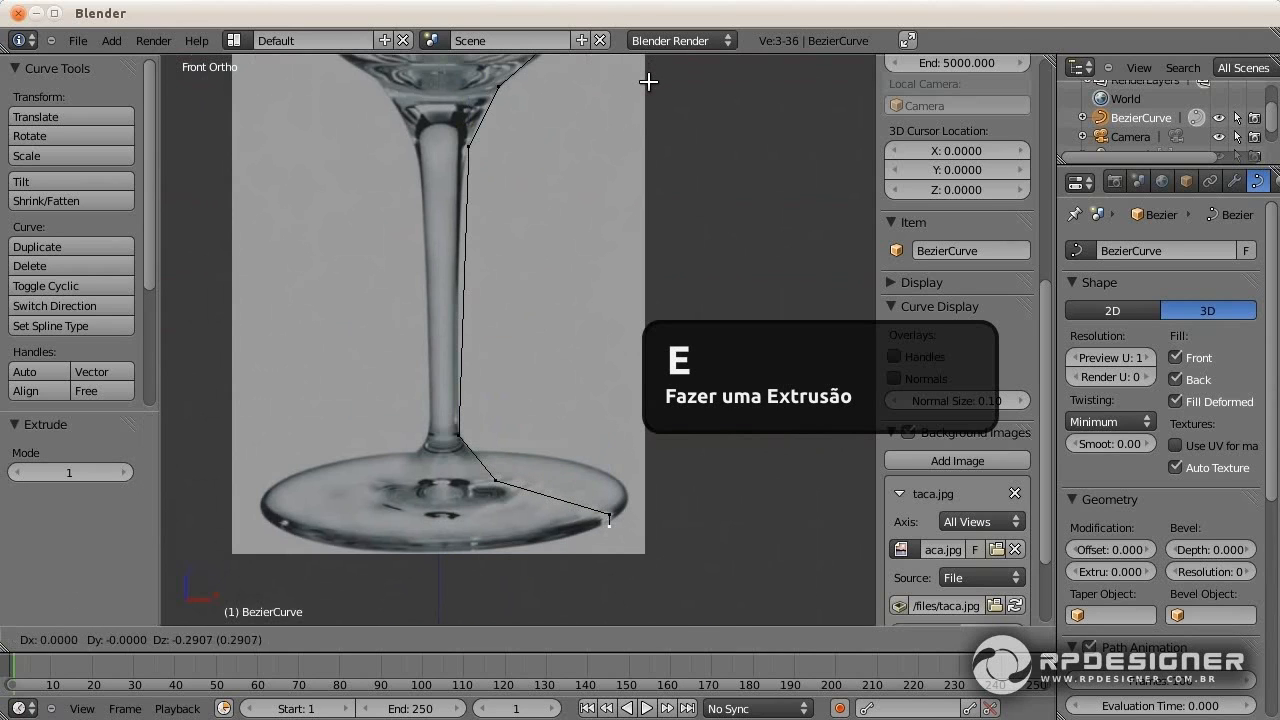
left_click(645, 80)
key("e")
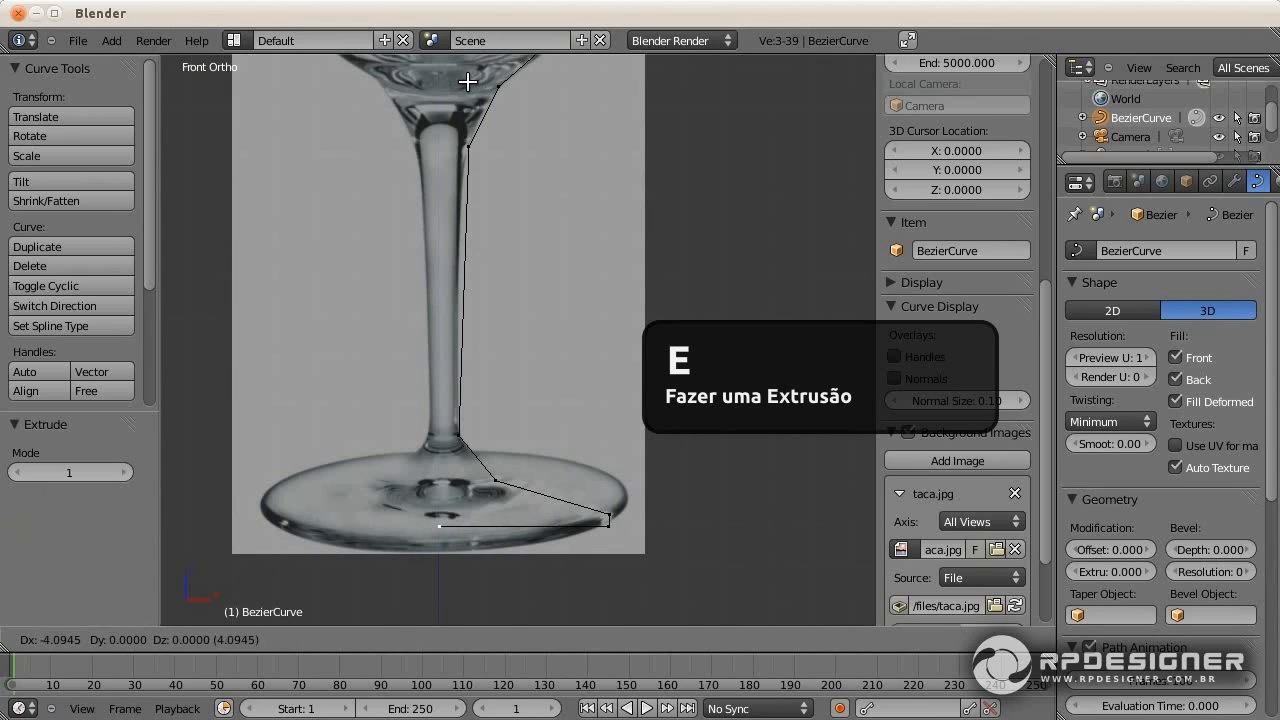
left_click(467, 82)
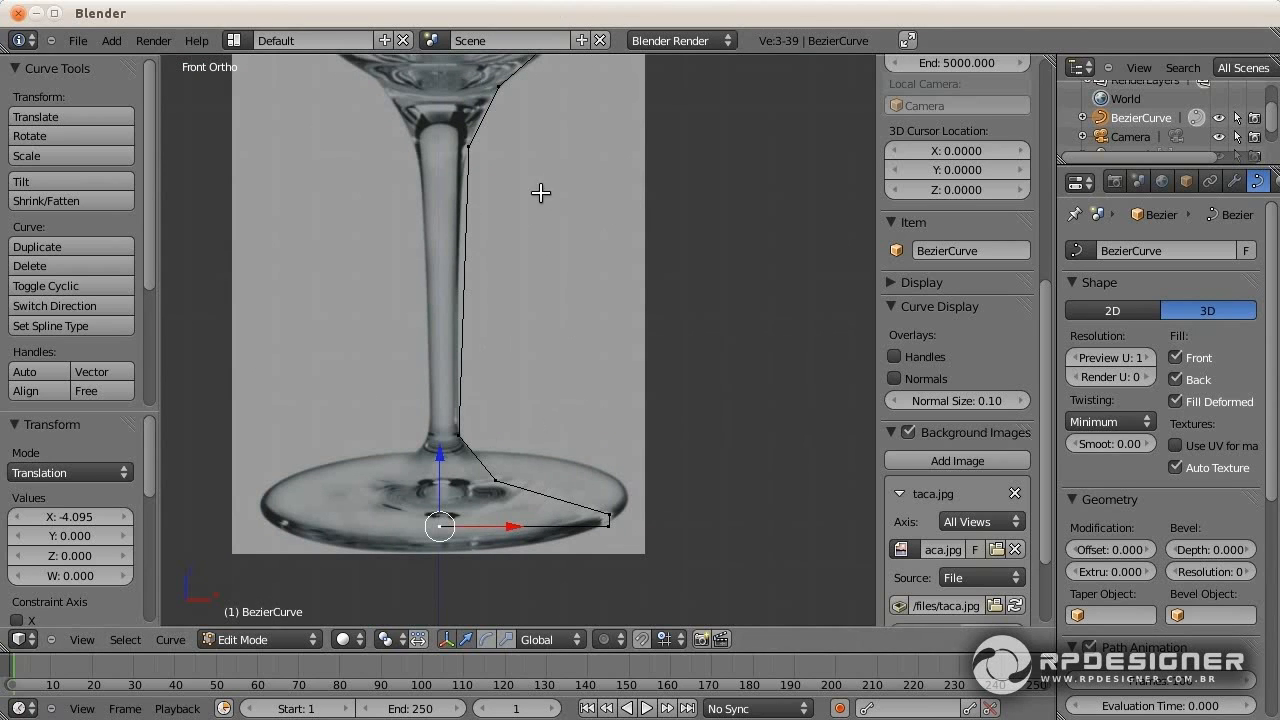
Step: Move the bowl's outer widest point about 0.27 outward and 0.36 up, and its inner counterpart about 0.49 outward and 0.29 up
middle_click_drag(540, 192, 546, 329, "shift")
scroll(511, 360, "up", 4)
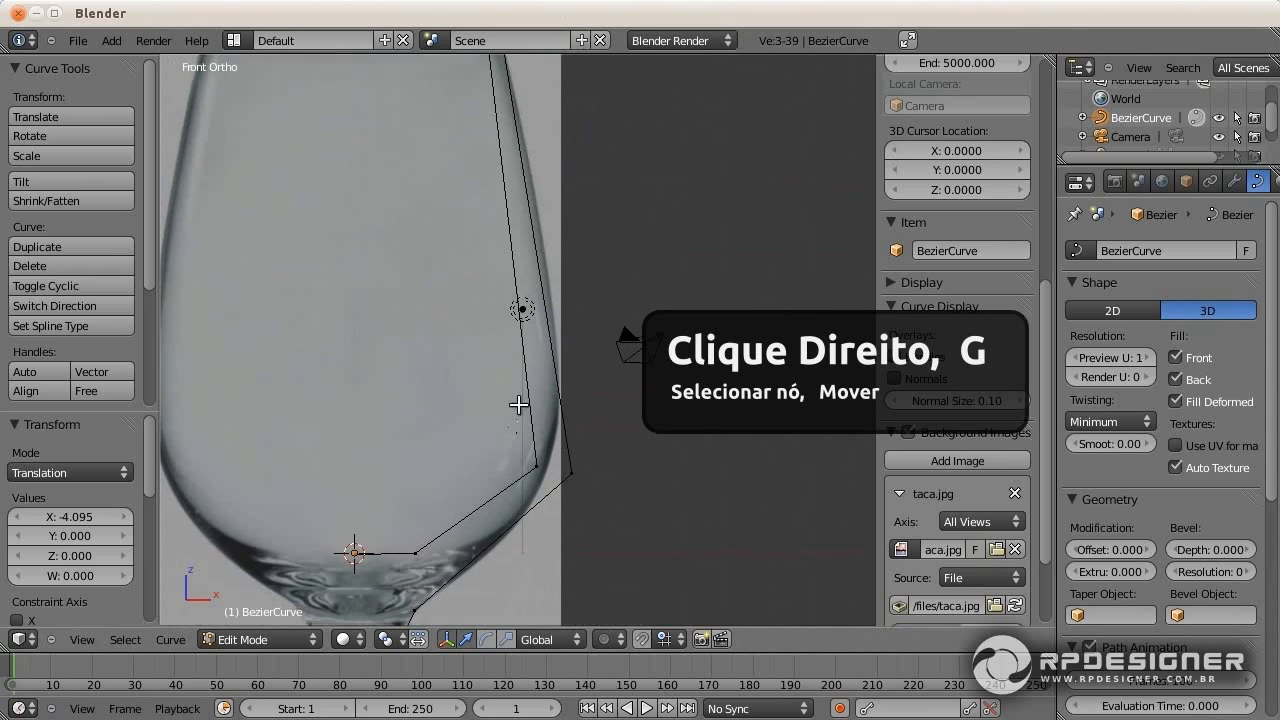
middle_click_drag(541, 273, 547, 361, "shift")
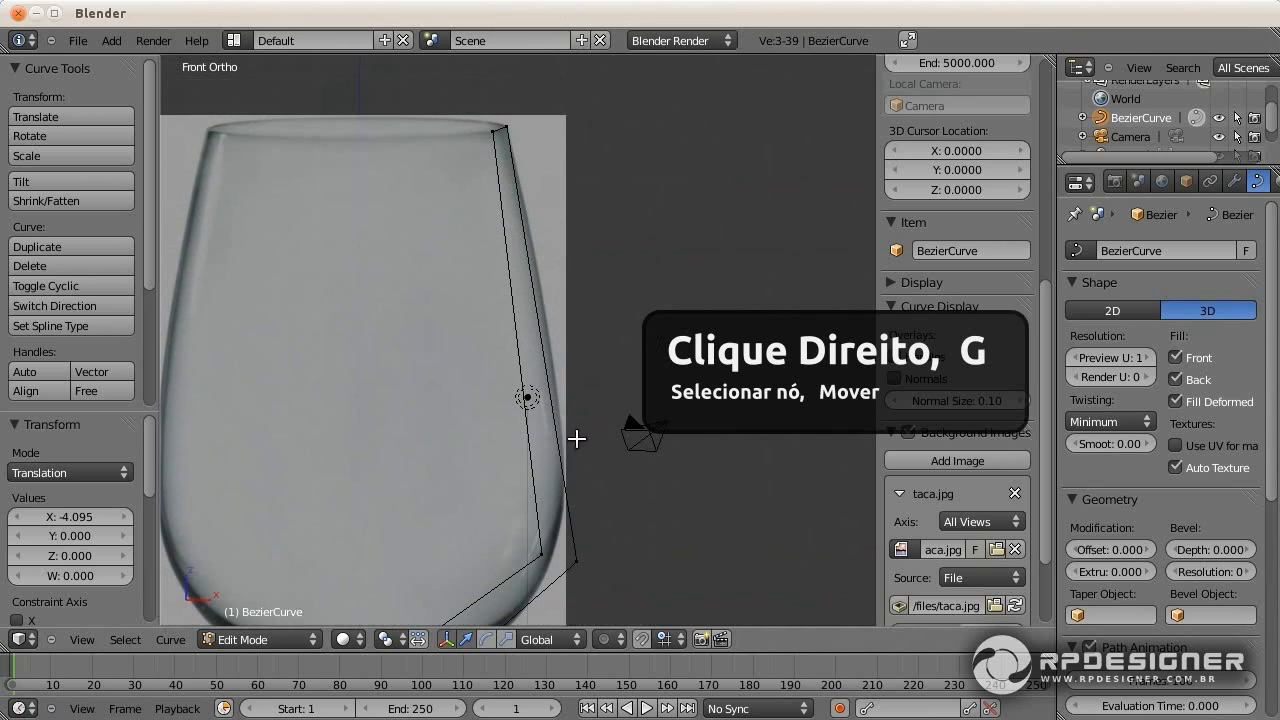
middle_click_drag(576, 438, 580, 366, "shift")
right_click(572, 475)
key("g")
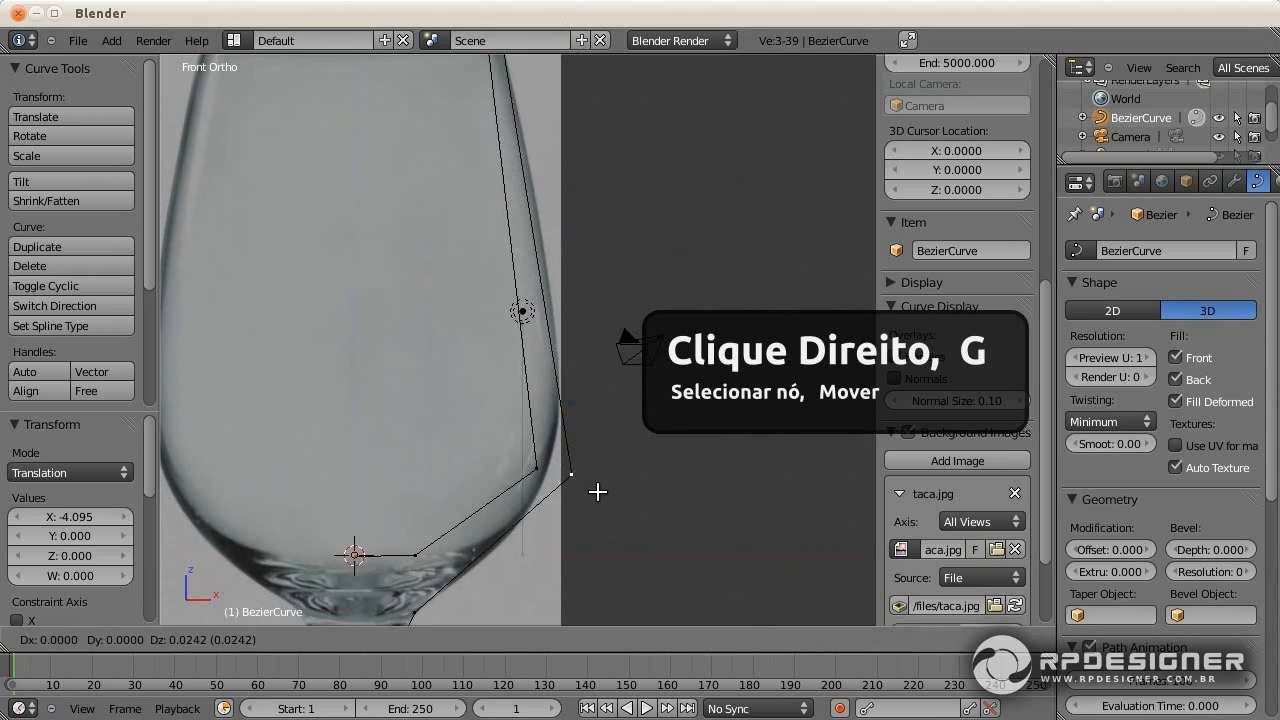
left_click(606, 477)
key("g")
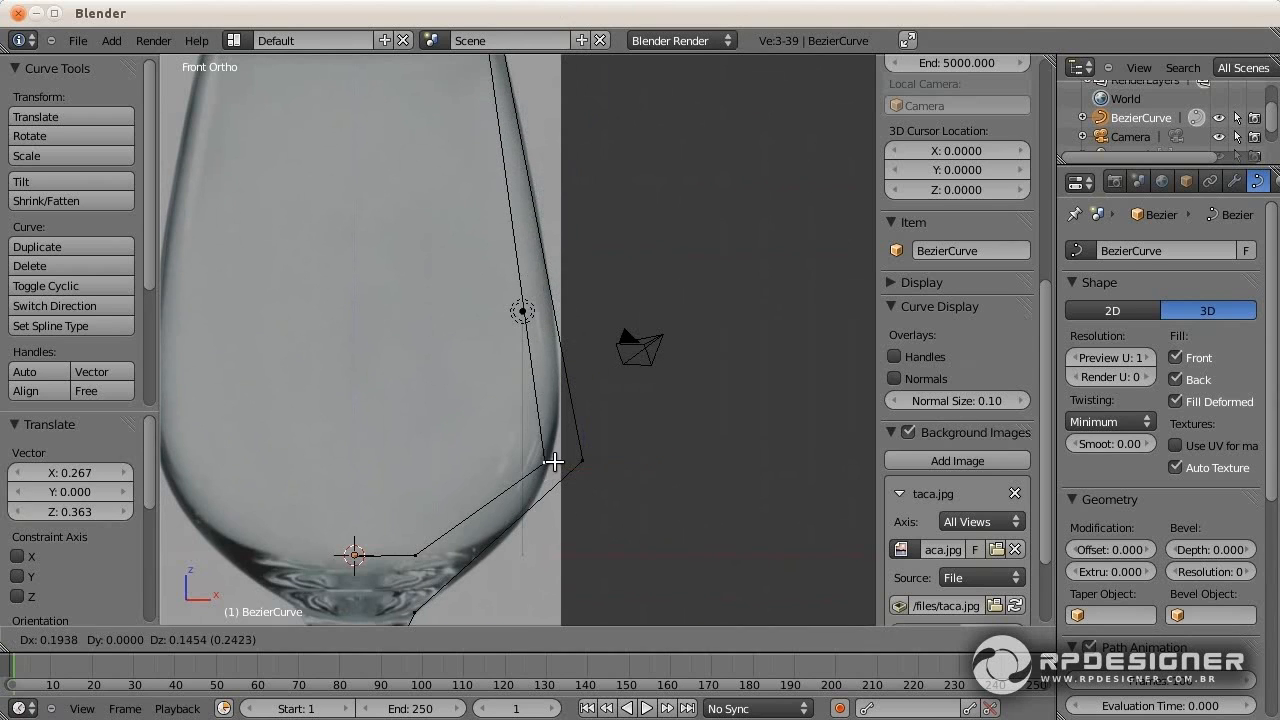
left_click(556, 457)
Step: Lower the two points at the bottom inside the bowl, moving the off-axis one slightly outward and the centre-axis one about 0.36 units down
right_click(416, 554)
key("g")
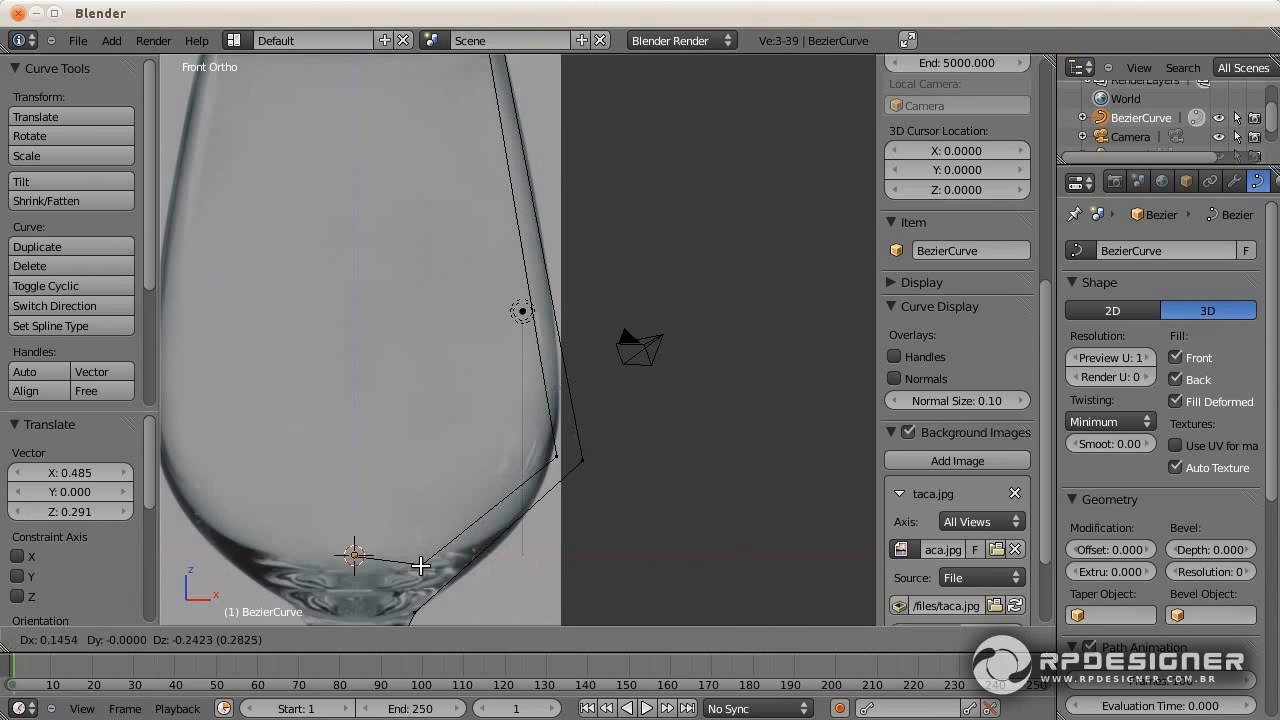
left_click(421, 566)
right_click(351, 553)
key("g")
left_click(351, 568)
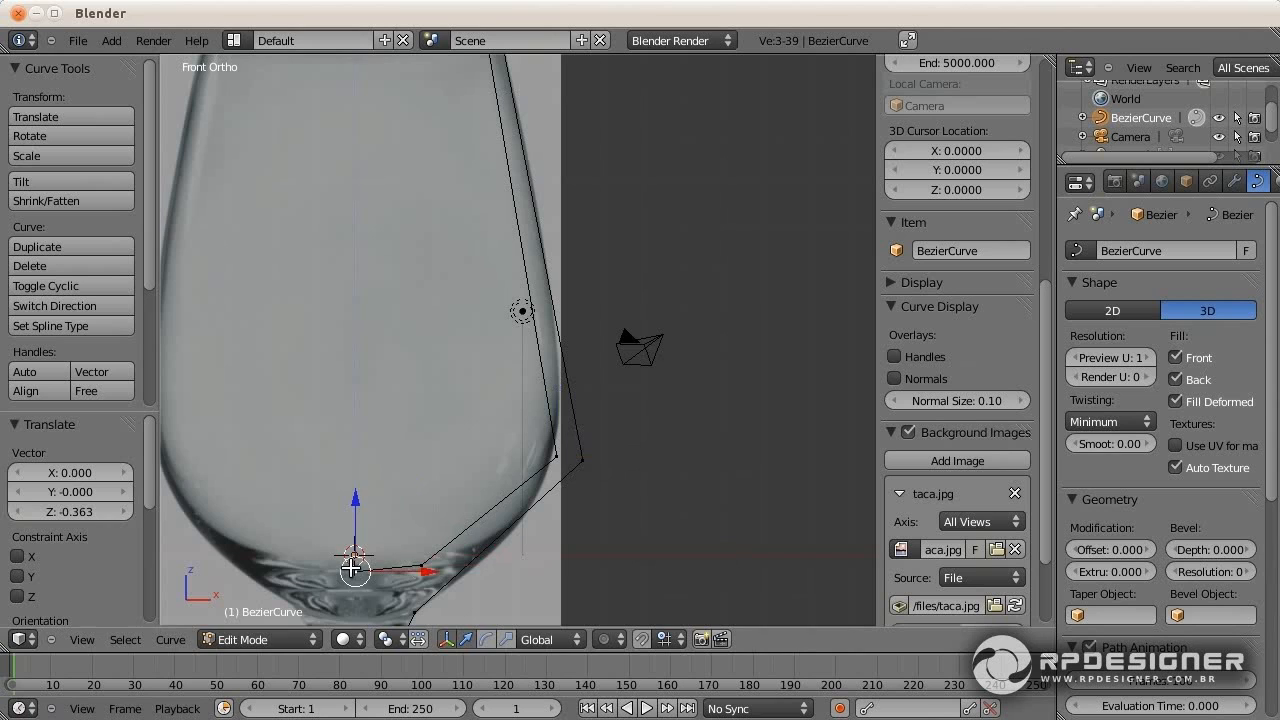
Step: Add a Screw modifier to the profile curve to revolve it into the glass
scroll(503, 465, "down", 1)
middle_click_drag(529, 487, 575, 326, "shift")
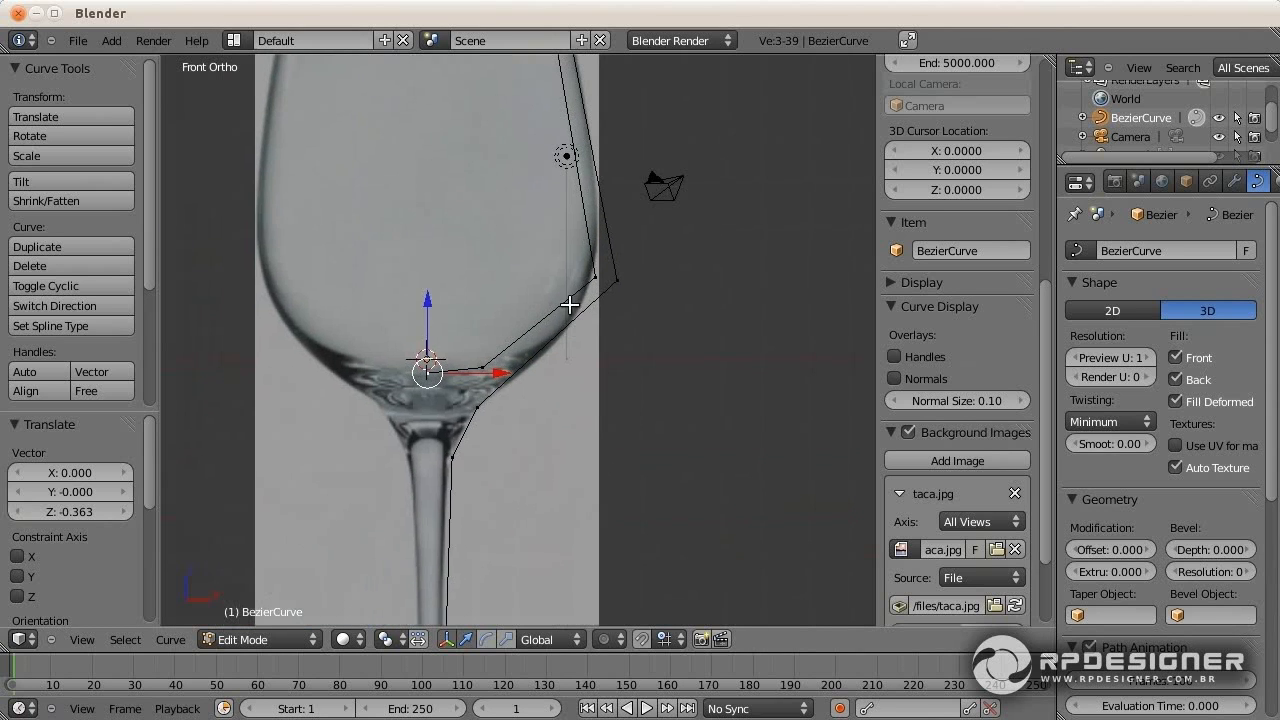
scroll(570, 305, "down", 2)
mouse_move(604, 369)
middle_mouse_down("shift")
mouse_move(631, 260)
mouse_move(615, 463)
mouse_move(627, 371)
middle_mouse_up("shift")
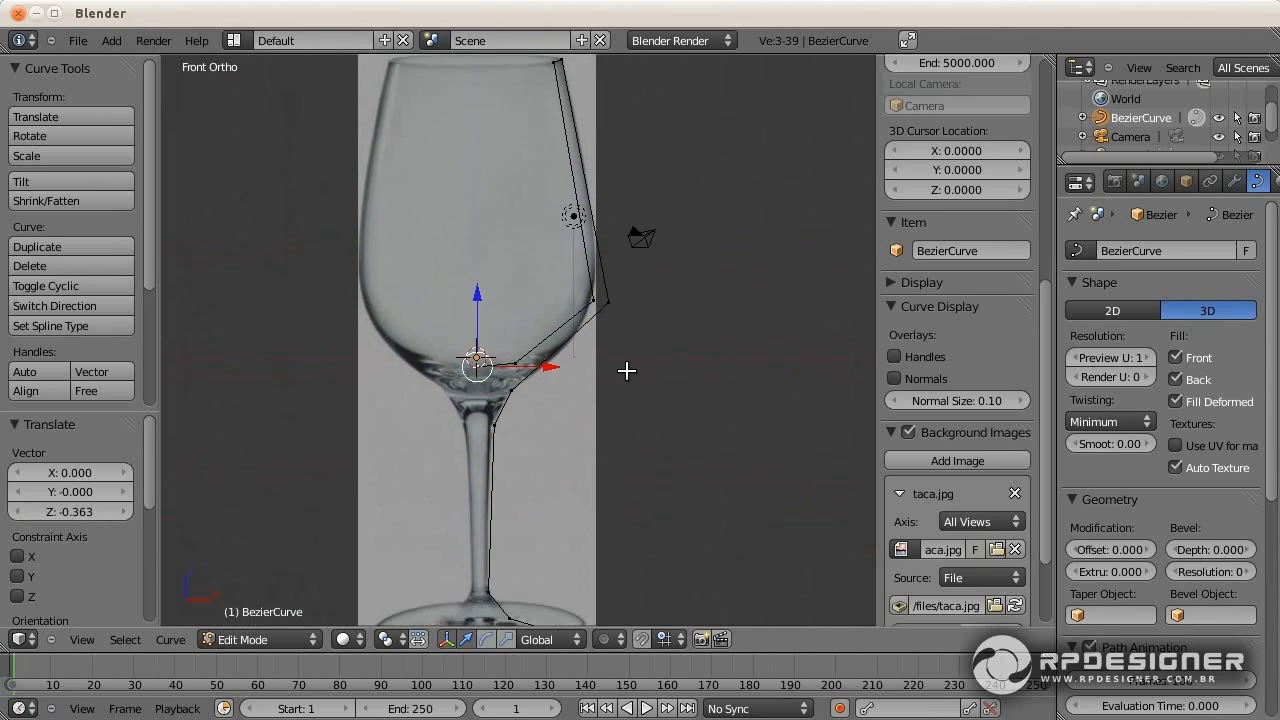
scroll(626, 370, "down", 2)
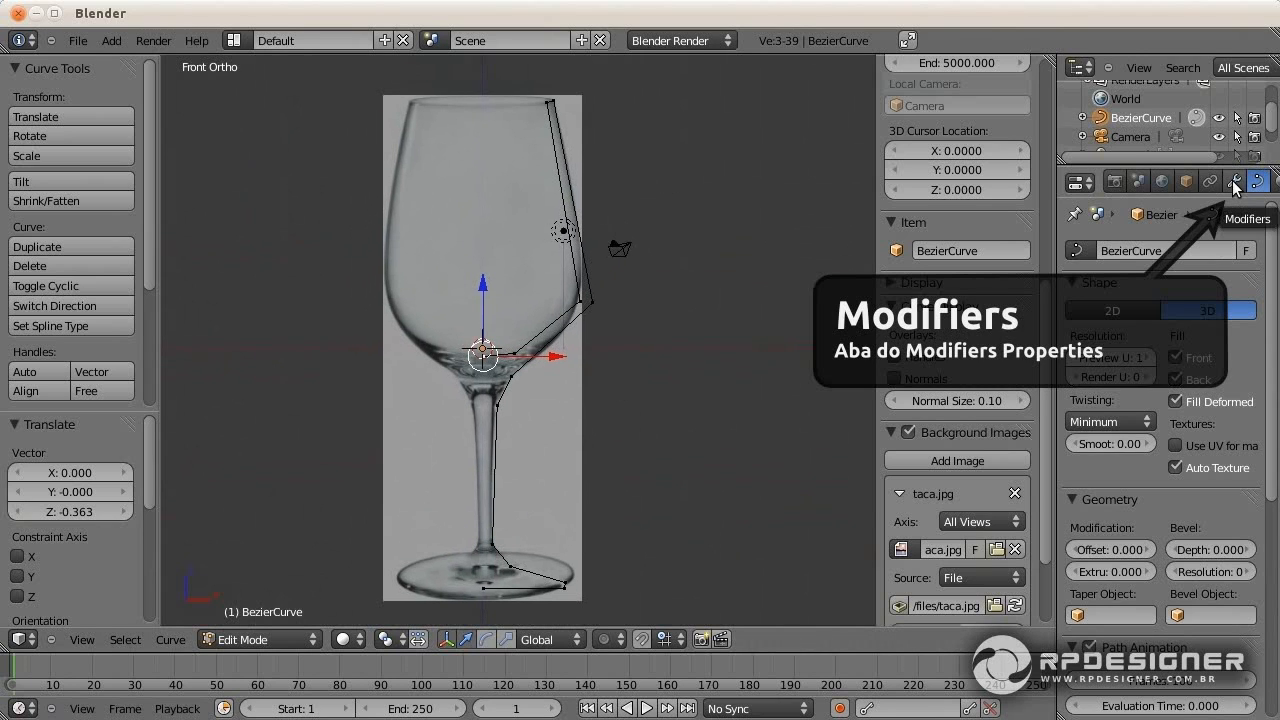
left_click(1235, 184)
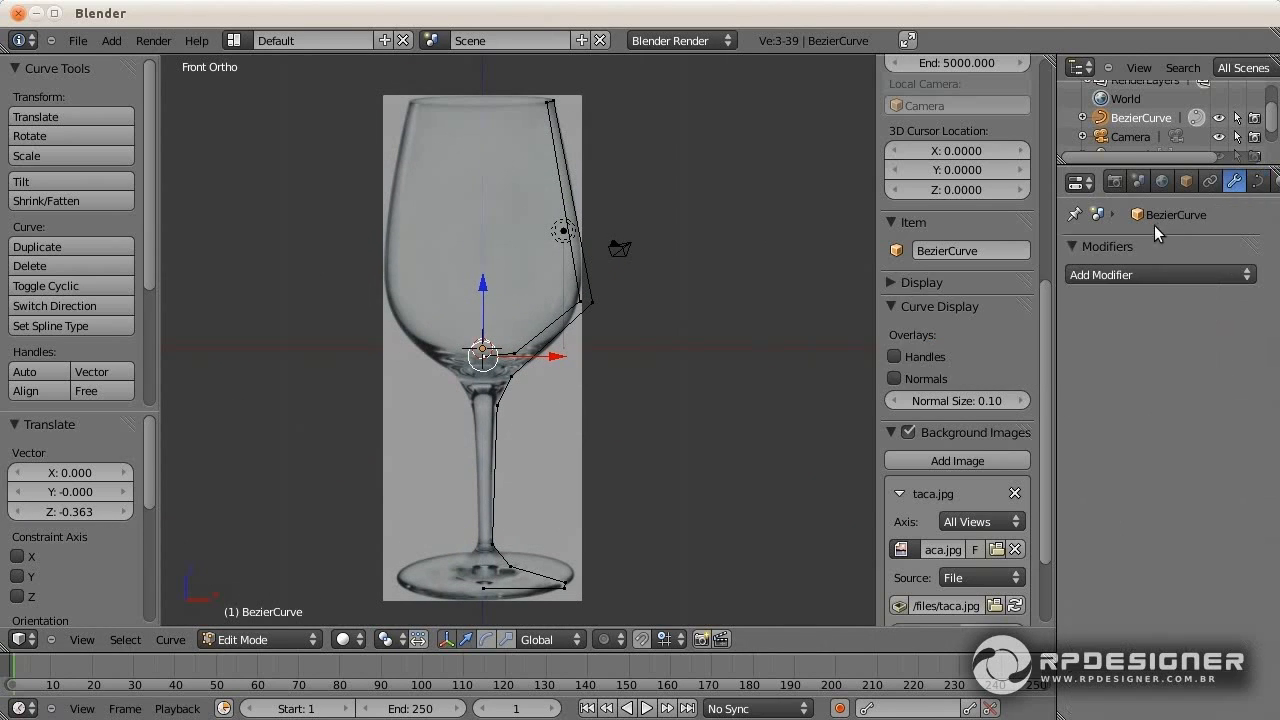
left_click(1100, 275)
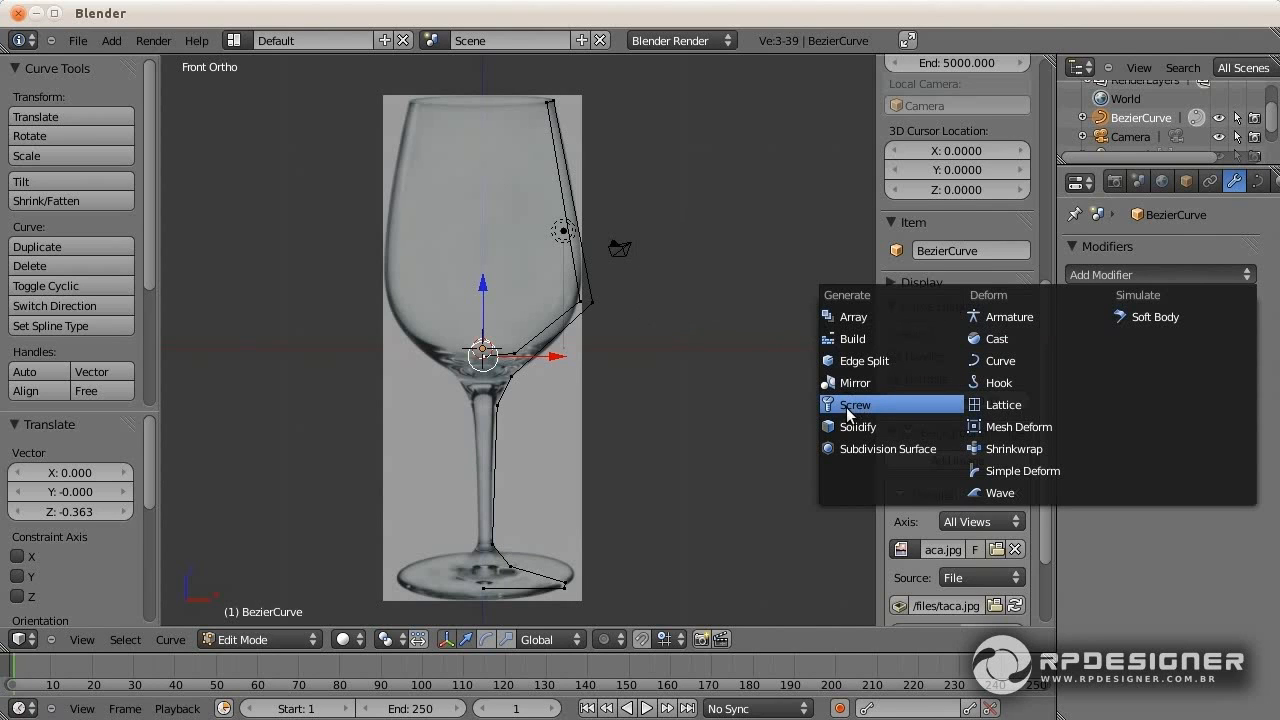
left_click(856, 405)
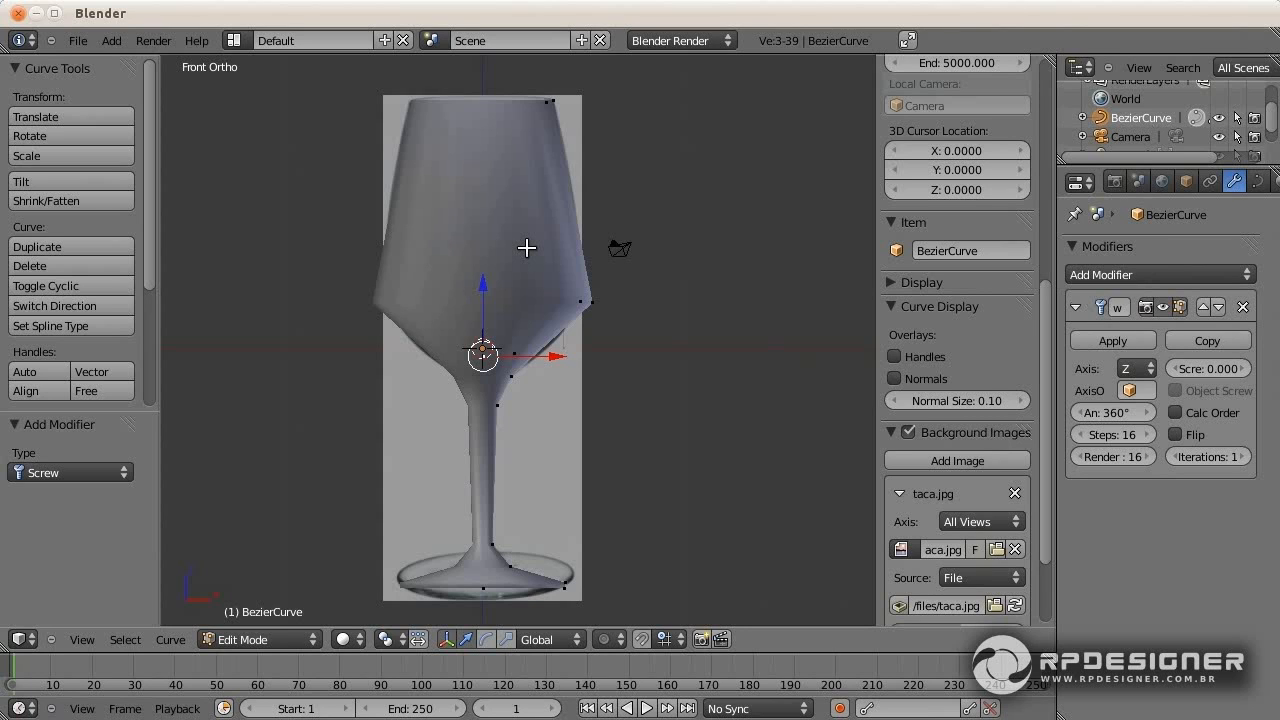
Step: Display the glass in Wireframe shading and view its mesh structure at an angle from above
left_click(343, 639)
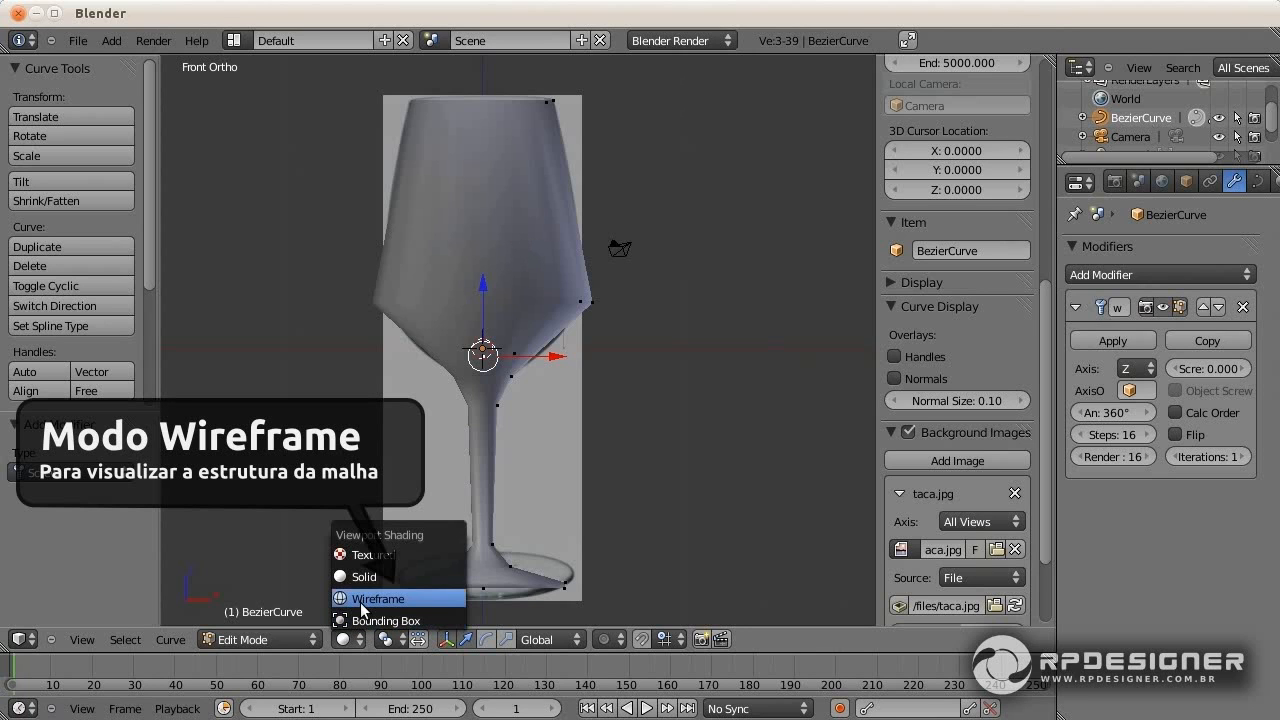
left_click(361, 600)
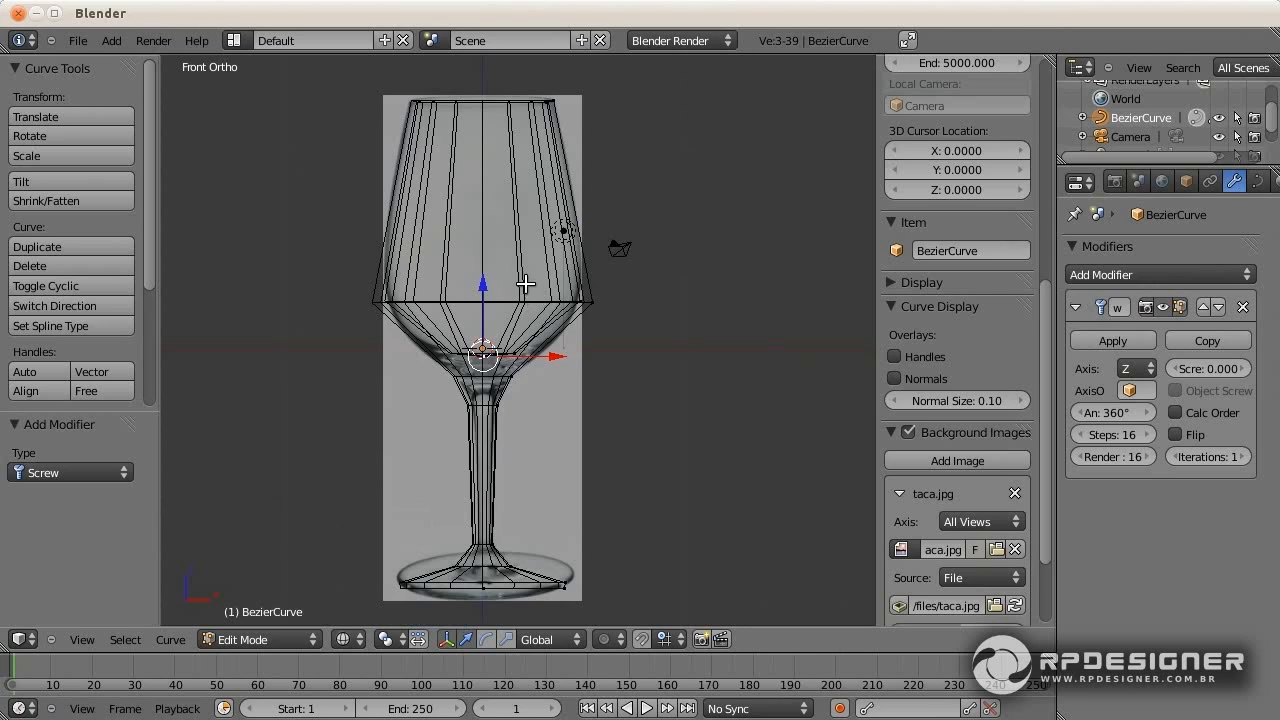
mouse_move(522, 284)
middle_mouse_down()
mouse_move(434, 406)
mouse_move(463, 417)
mouse_move(500, 397)
mouse_move(522, 418)
middle_mouse_up()
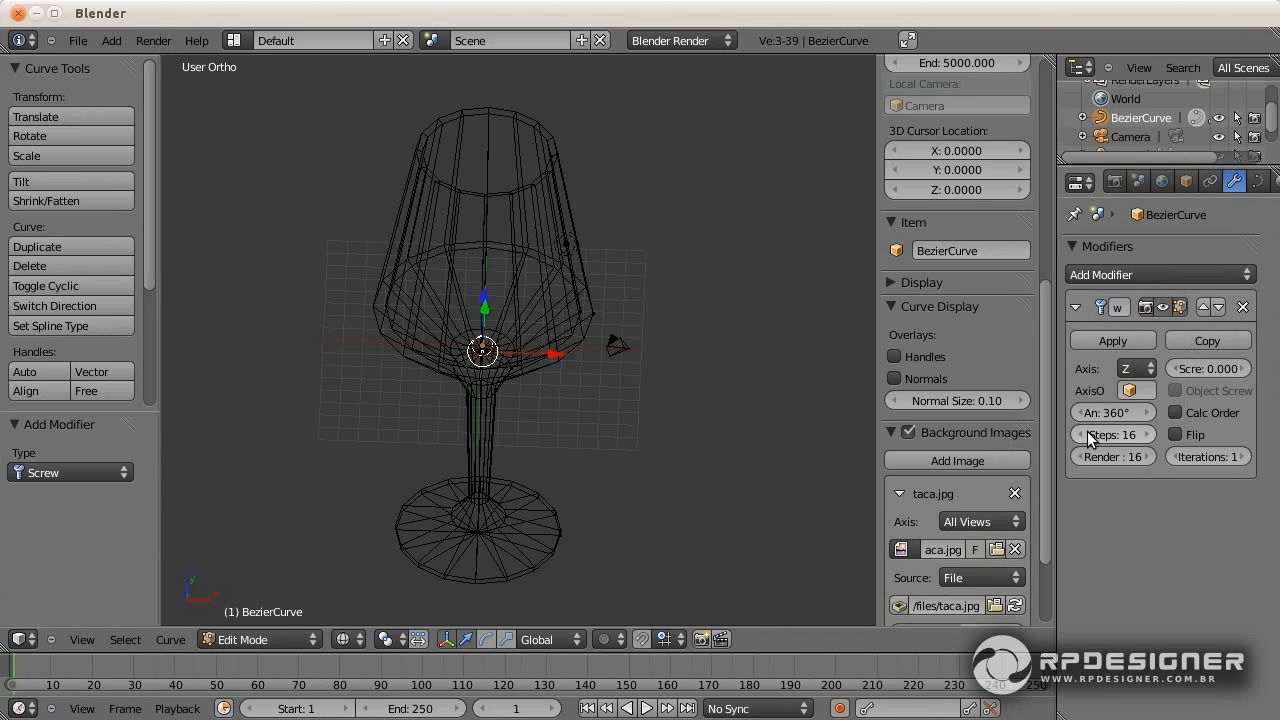
Step: Reduce the Screw modifier's Steps to 7
left_click(1083, 433)
left_click(1083, 433)
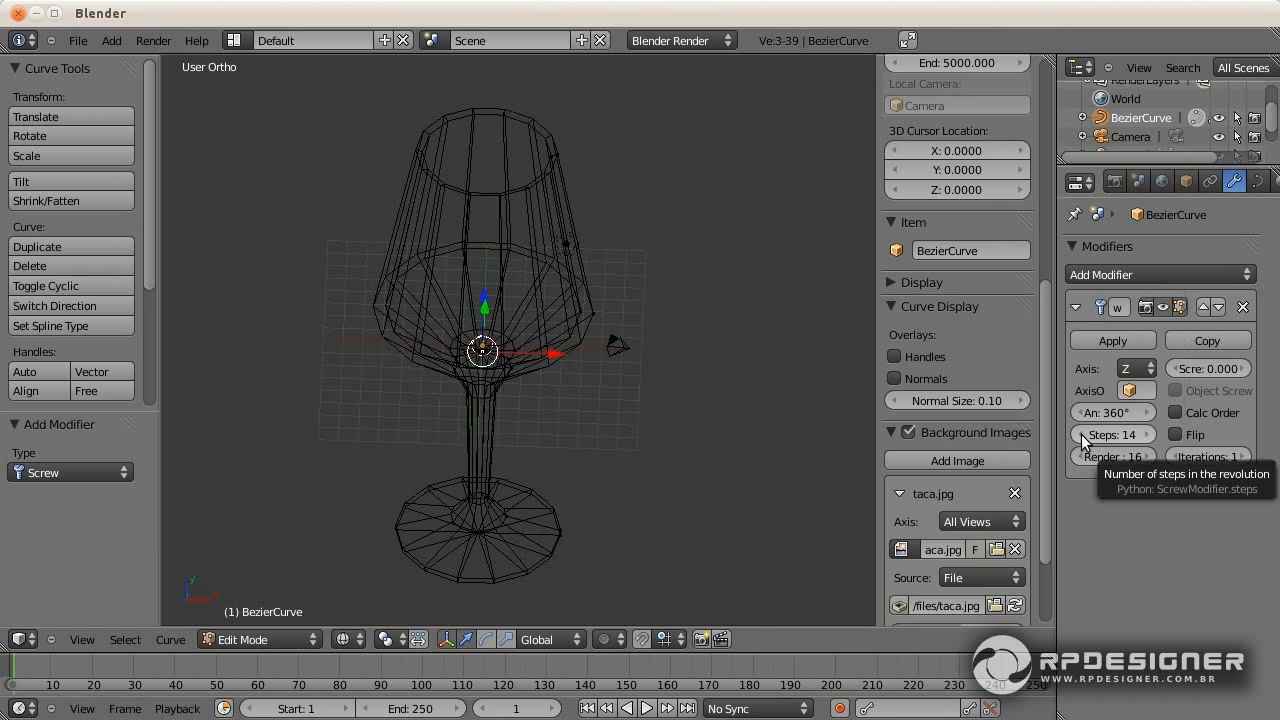
left_click(1083, 433)
left_click(1083, 433)
left_click(1078, 434)
left_click(1078, 434)
left_click(1078, 434)
left_click(1078, 434)
left_click(1078, 434)
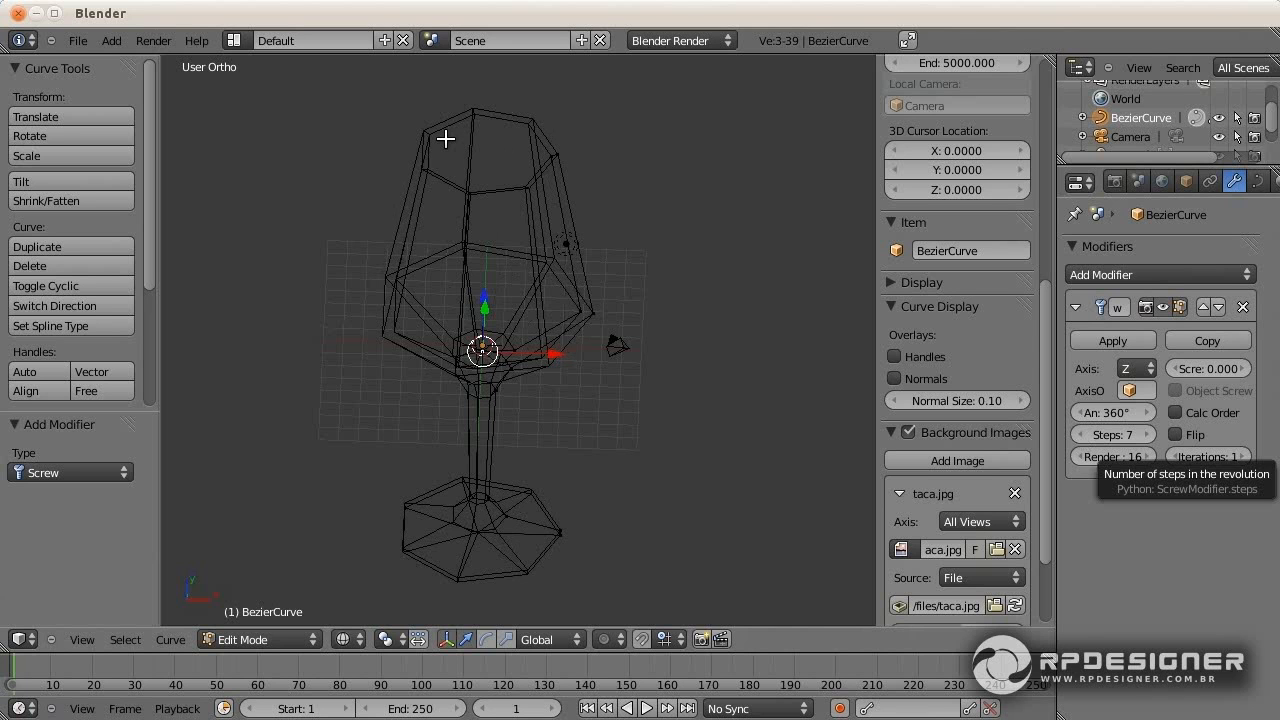
Step: View the glass from a lower angle and return the viewport shading to Solid
middle_click_drag(607, 351, 660, 263)
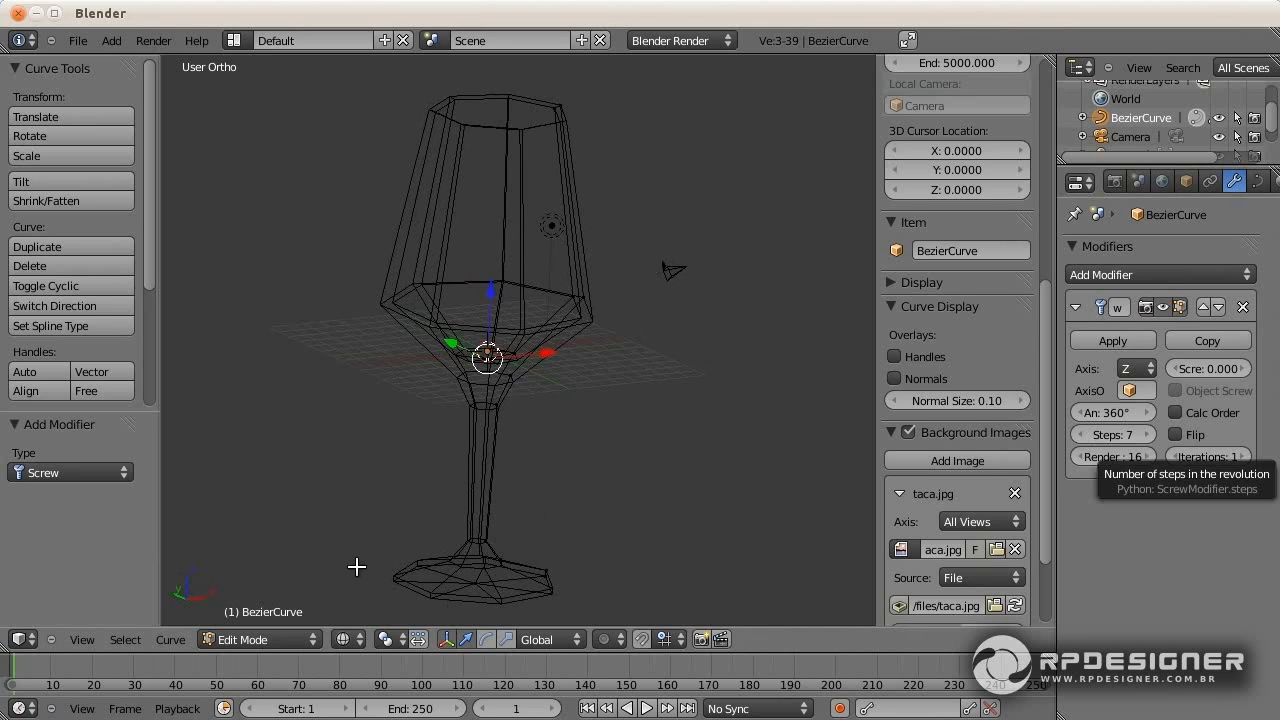
left_click(345, 639)
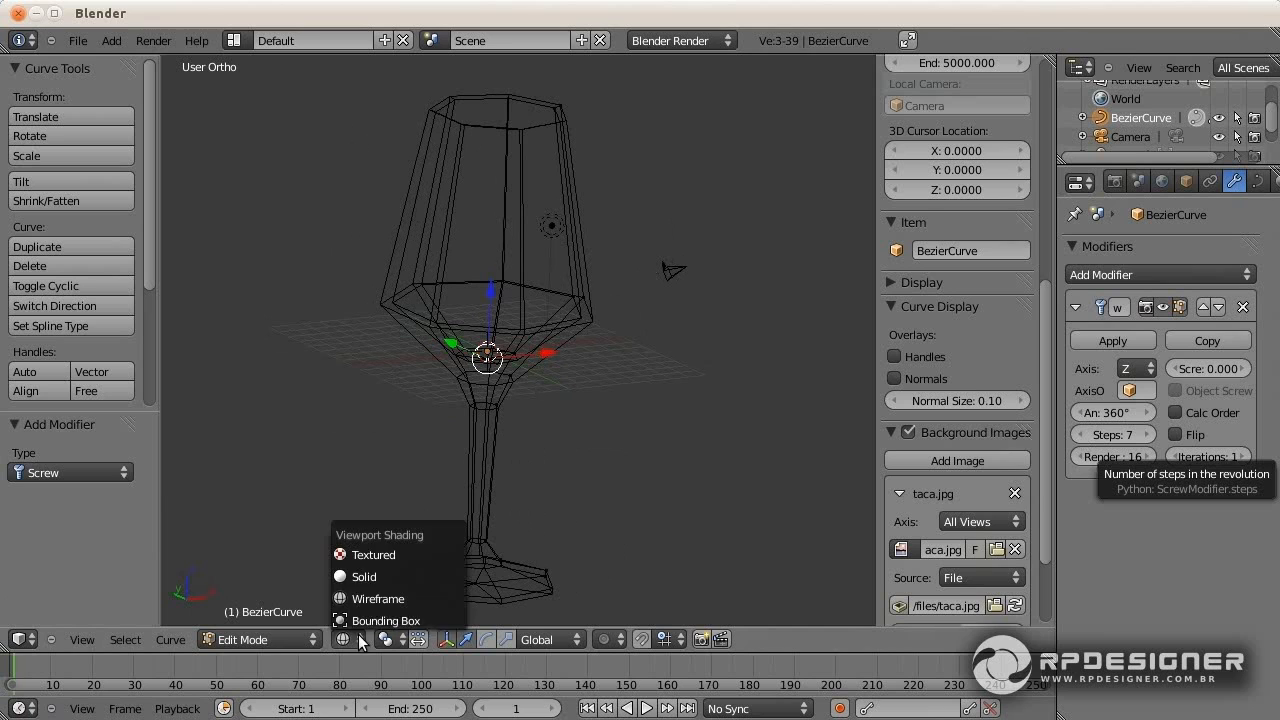
left_click(366, 578)
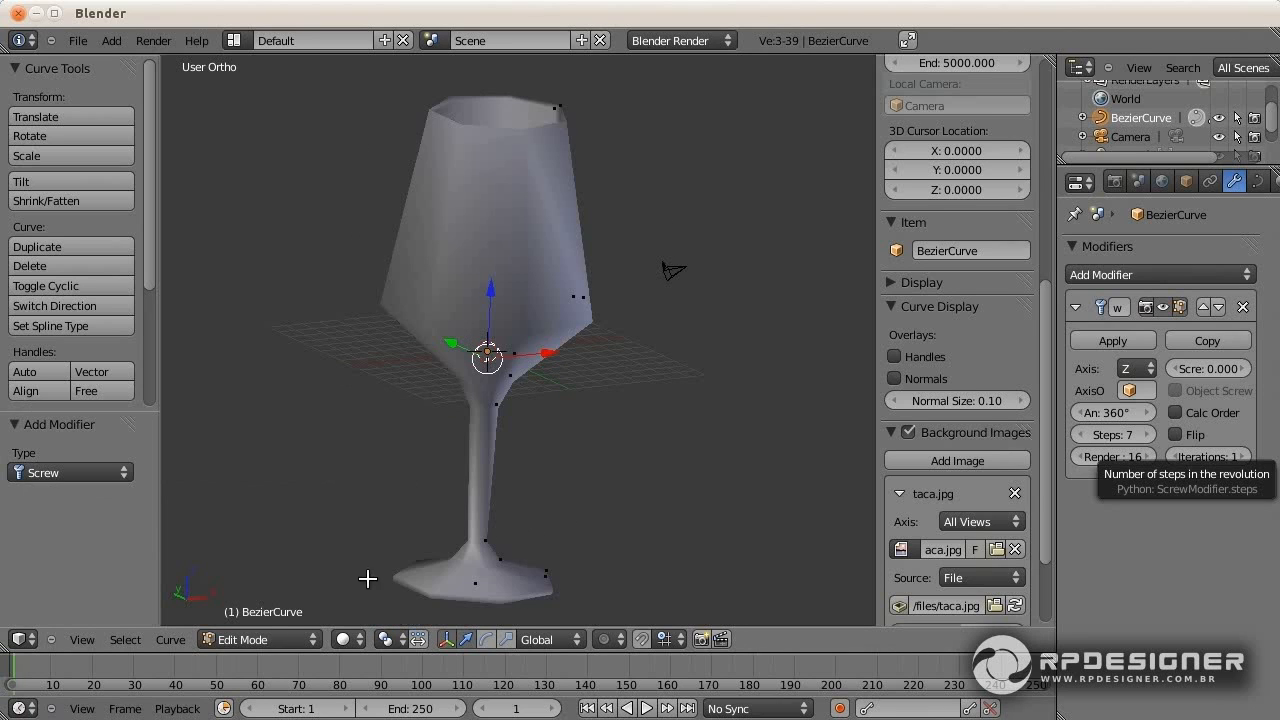
Step: Return to the front view and add a Subdivision Surface modifier to the glass
key("KP_1")
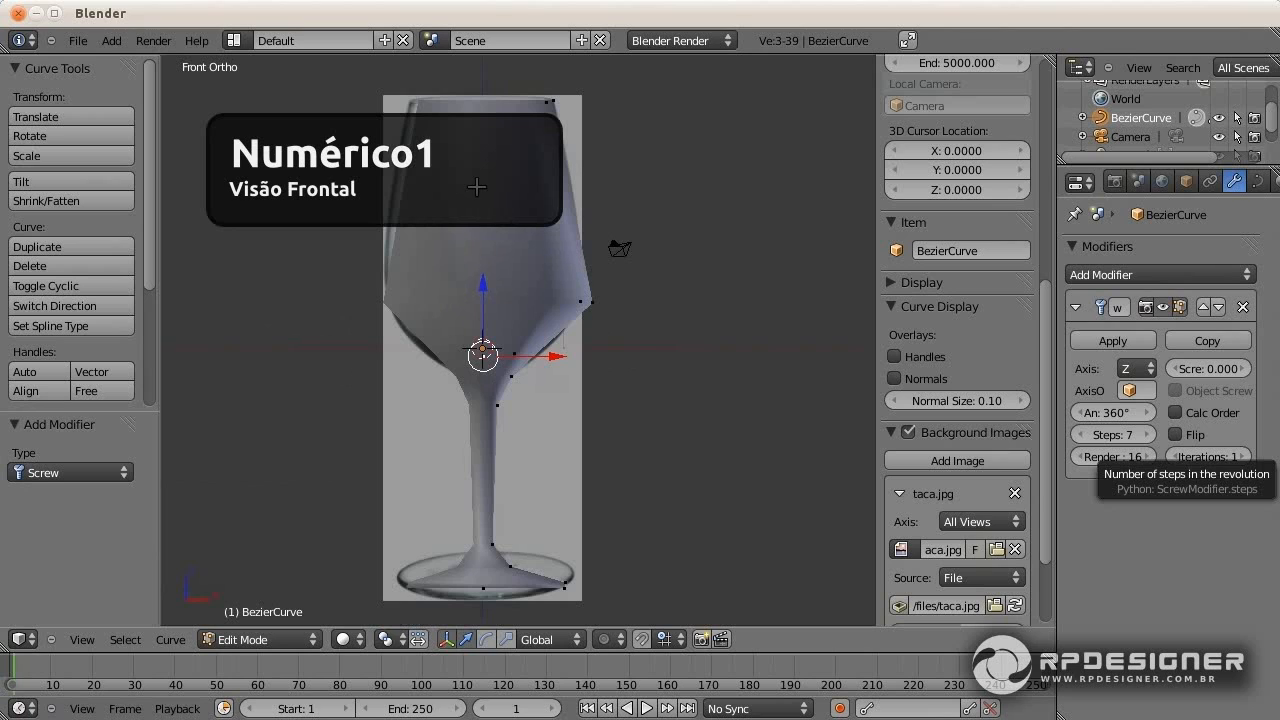
left_click(1169, 266)
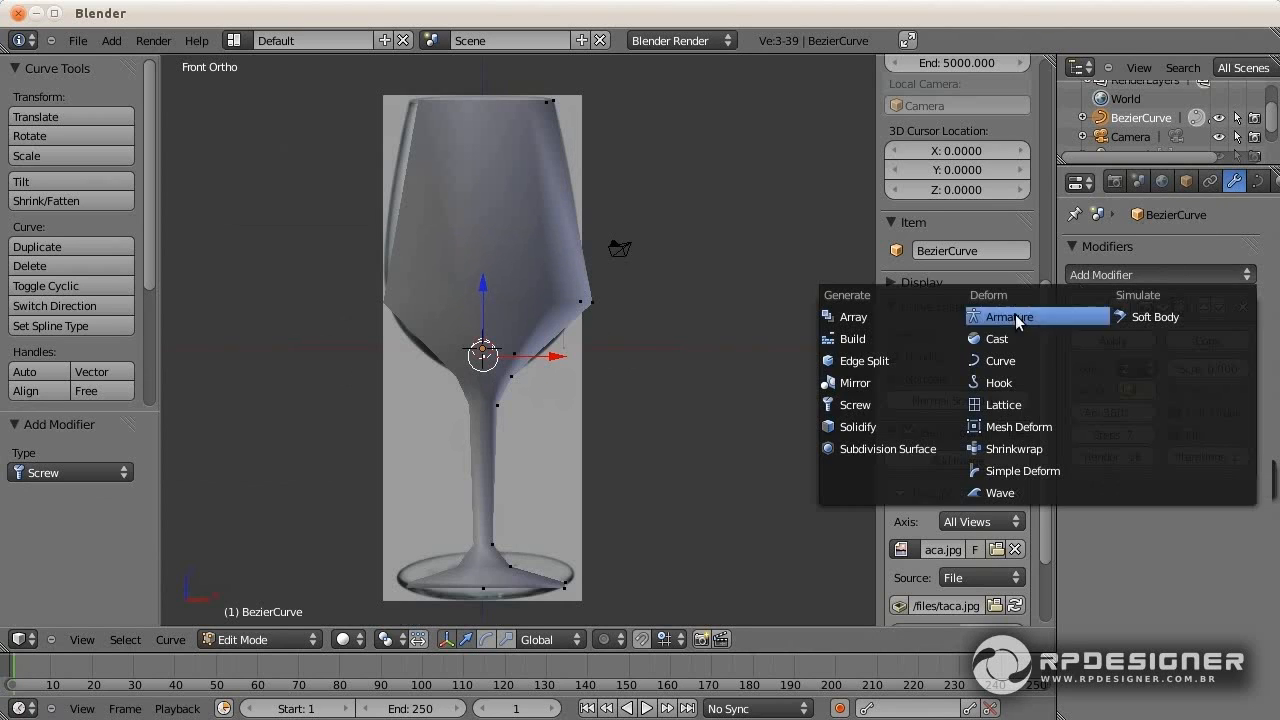
left_click(926, 450)
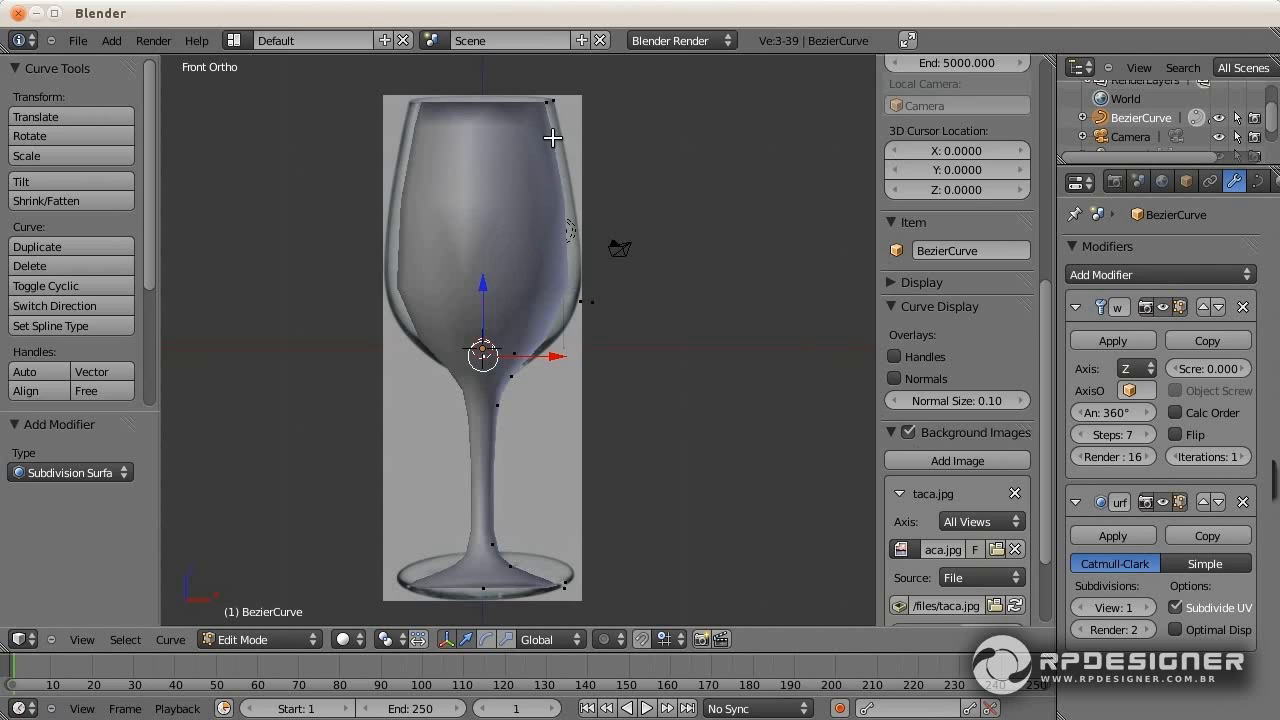
Step: Move the curve point at the top of the stem about 0.17 inward along X and 0.07 down along Z
scroll(600, 300, "up", 5)
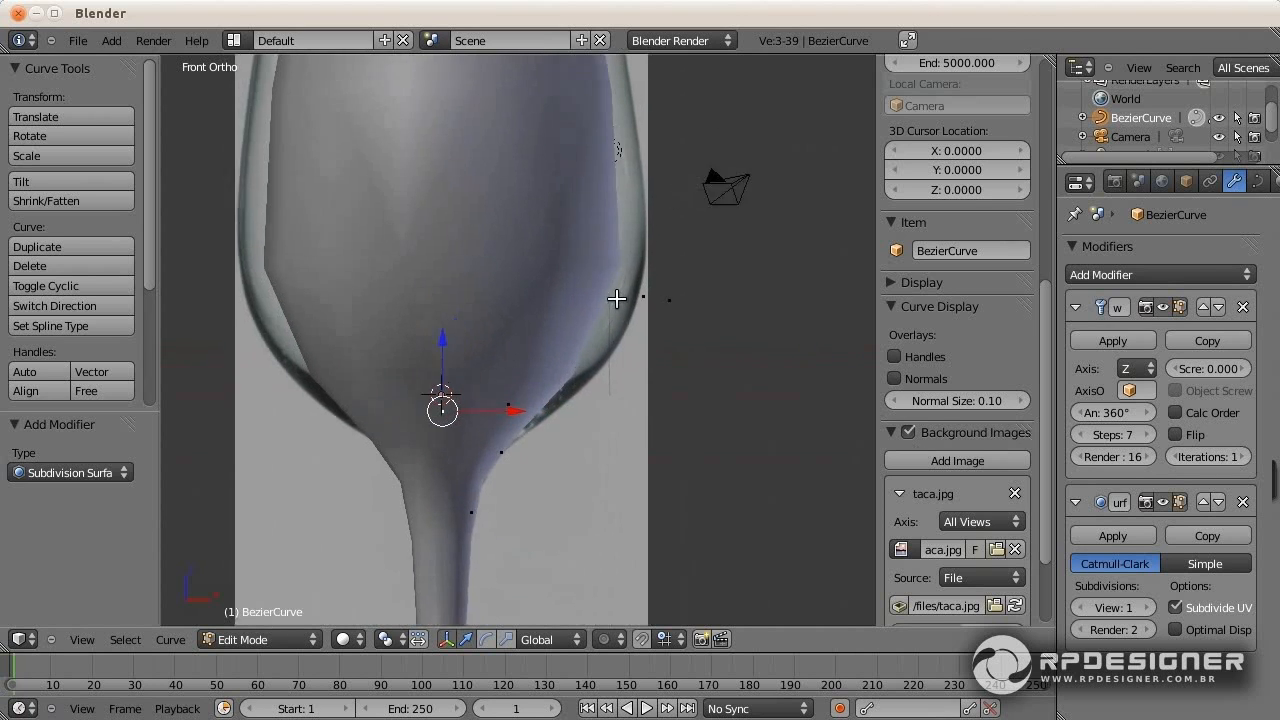
mouse_move(595, 216)
middle_mouse_down("shift")
mouse_move(585, 386)
mouse_move(588, 374)
middle_mouse_up("shift")
middle_click_drag(615, 481, 620, 281, "shift")
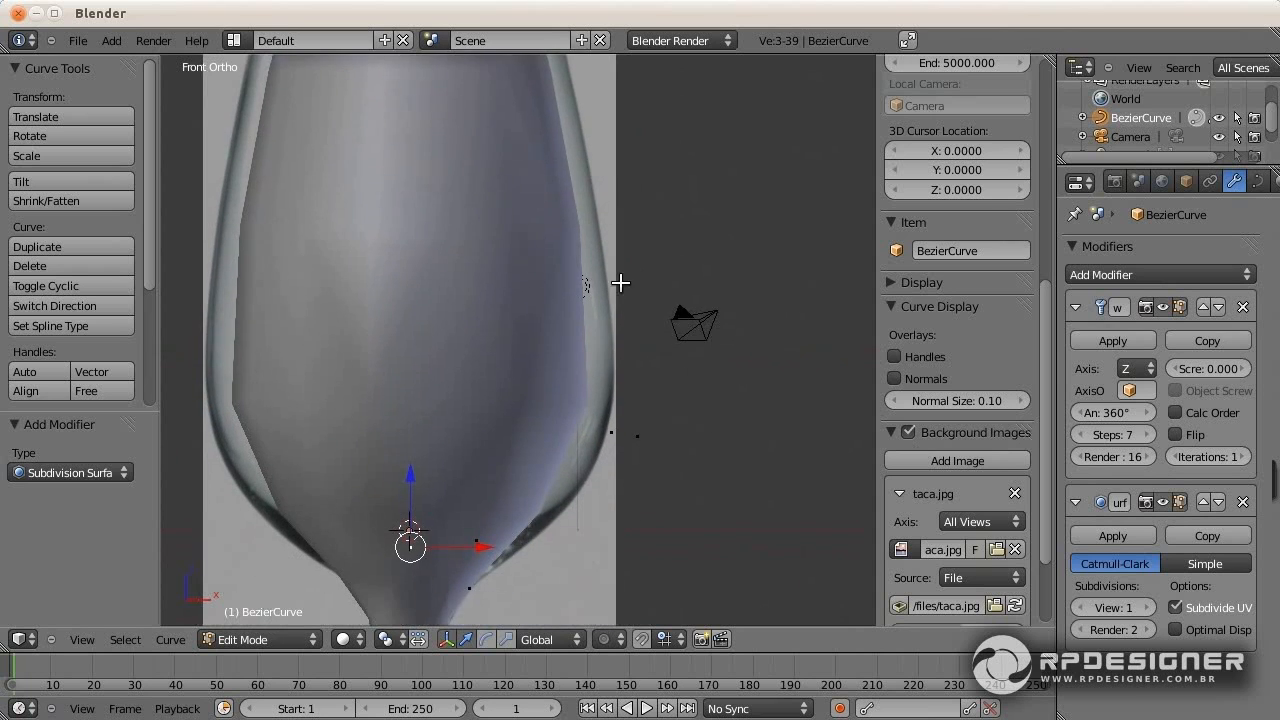
middle_click_drag(626, 357, 623, 211, "shift")
middle_click_drag(604, 504, 666, 332, "shift")
key("a")
key("a")
key("a")
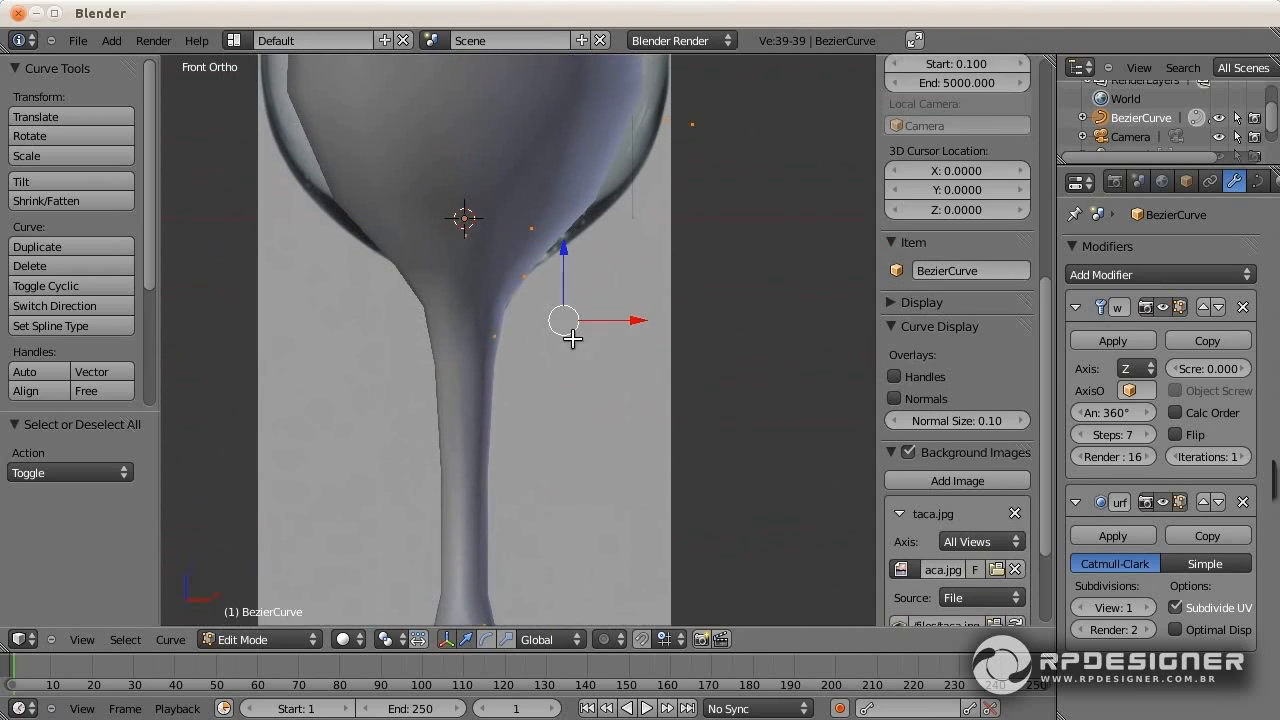
key("b")
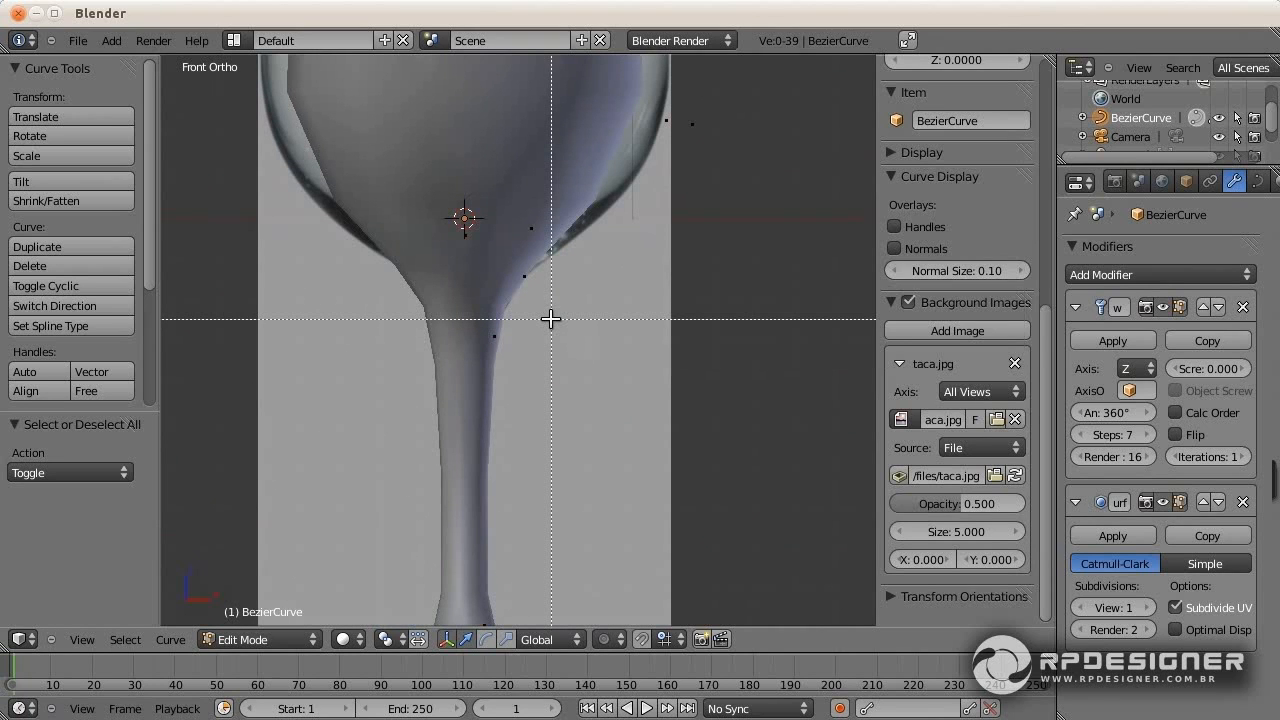
left_click_drag(551, 318, 470, 365)
key("g")
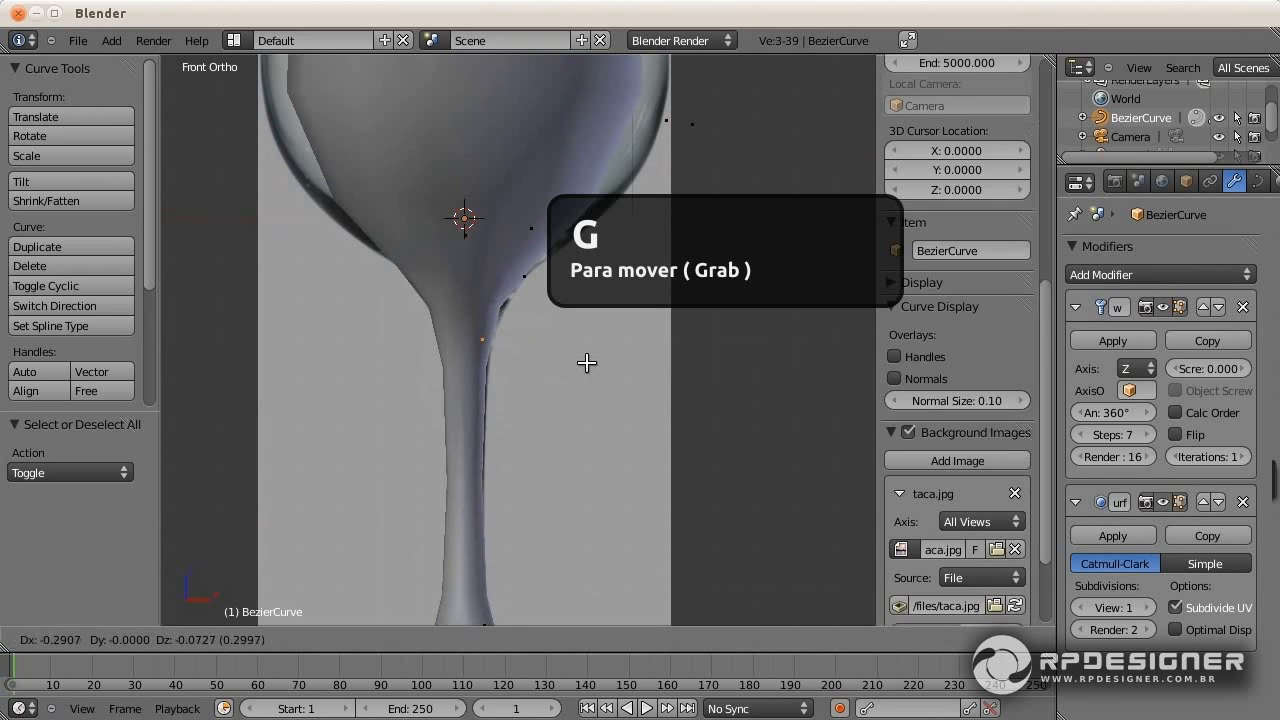
left_click(592, 363)
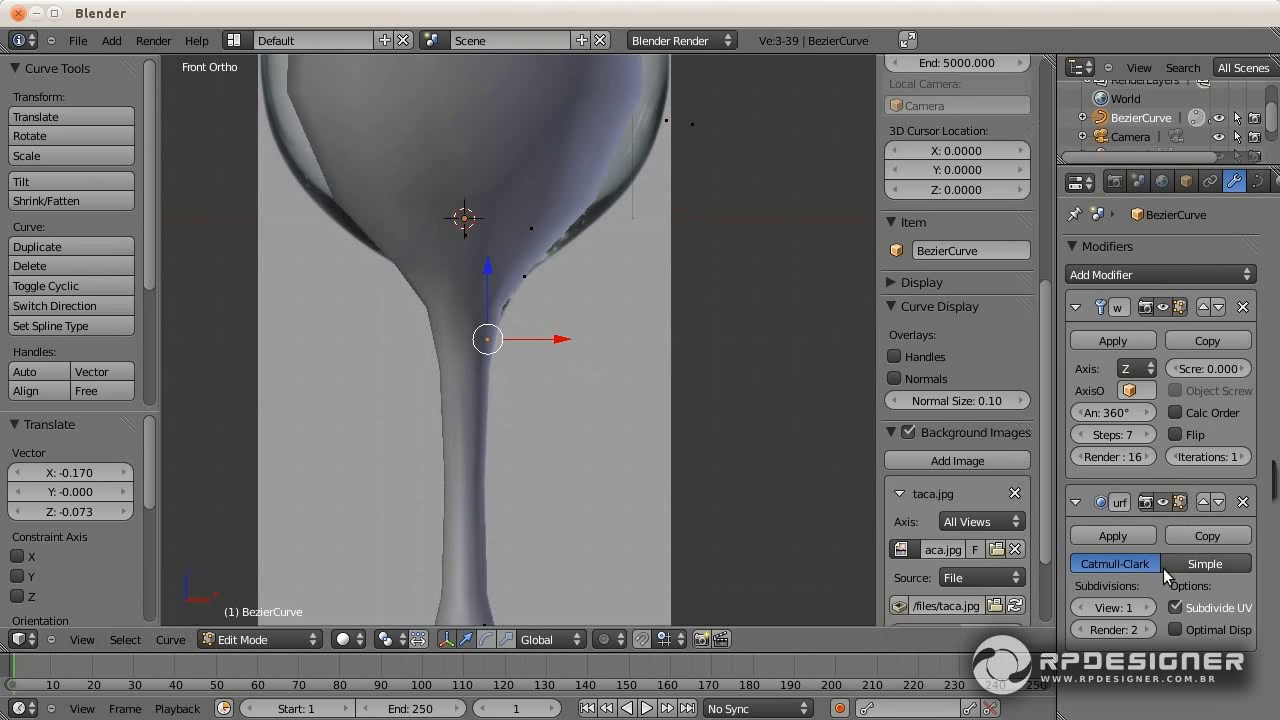
Step: Set the Subdivision Surface View level to 2 and move the bowl's widest curve points about 1.45 outward and 0.61 down
left_click(1149, 605)
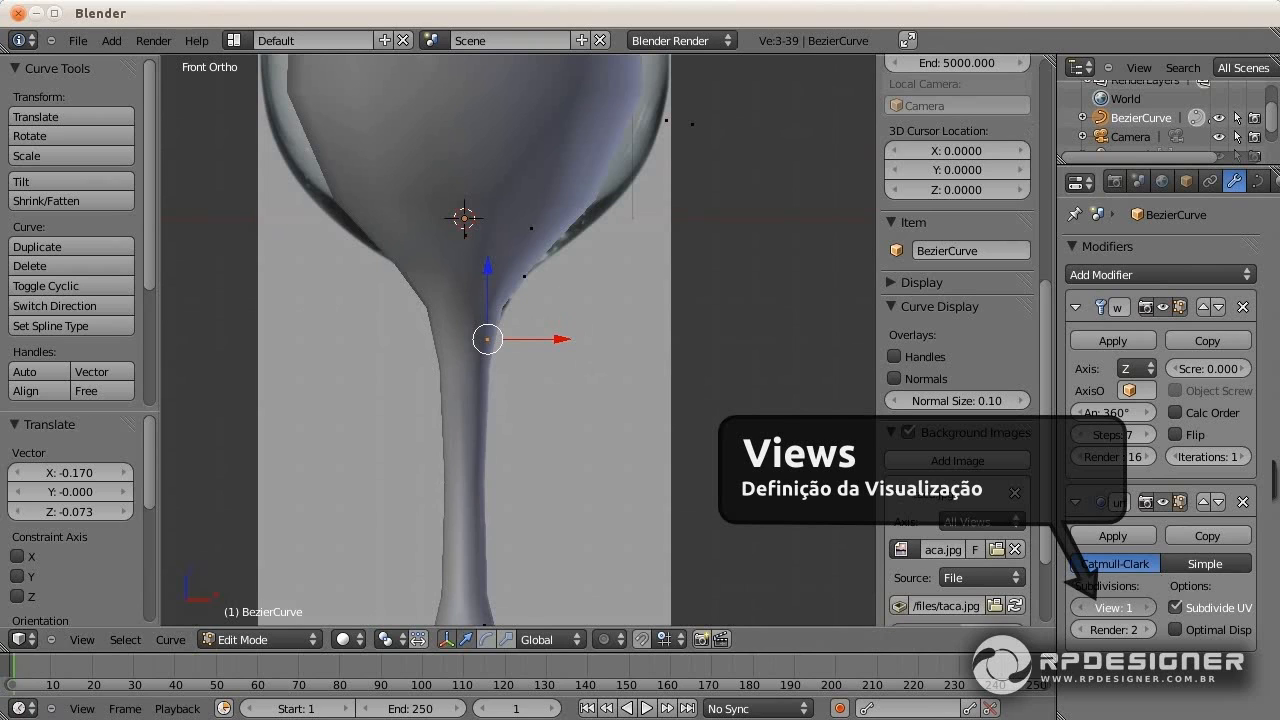
left_click(1149, 607)
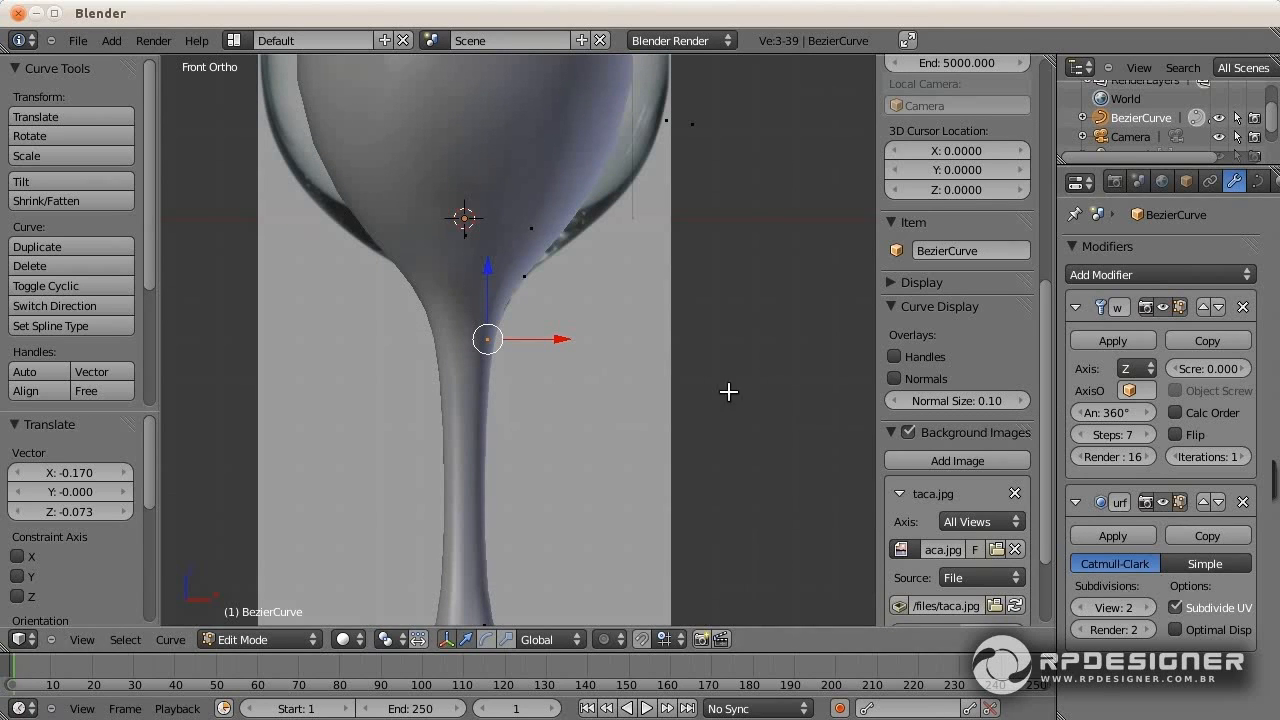
middle_click_drag(605, 451, 509, 397, "shift")
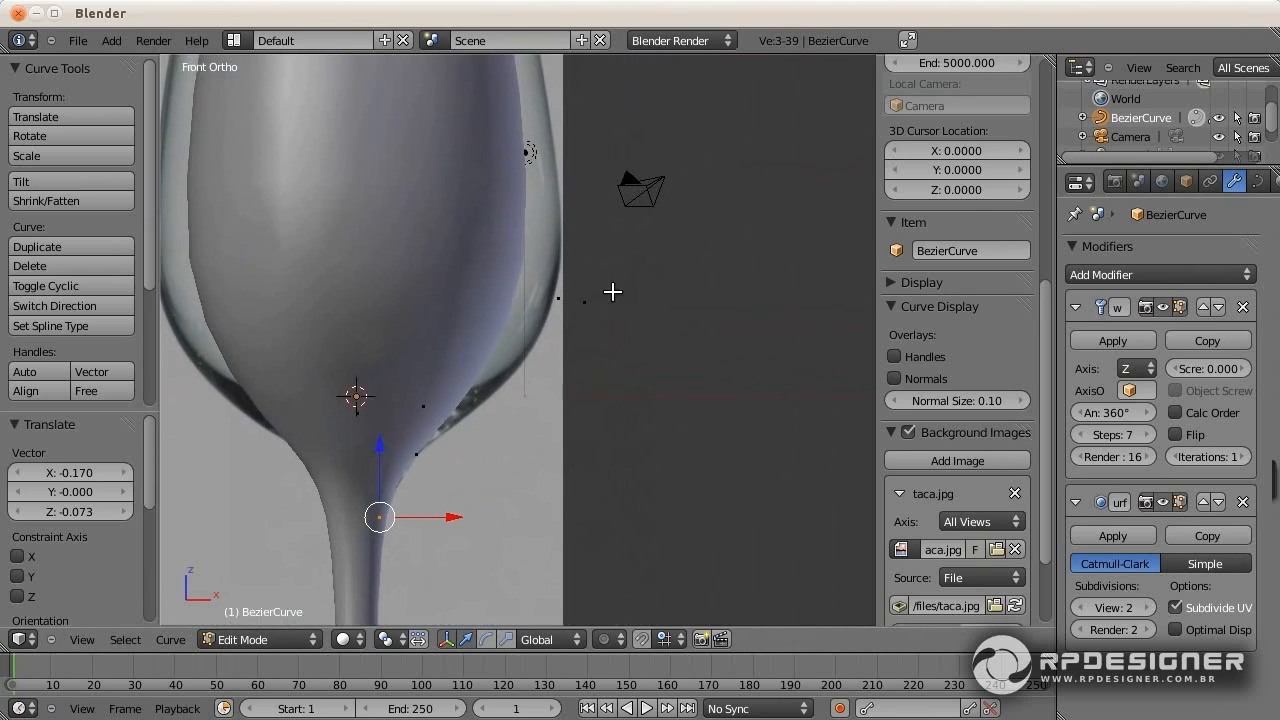
key("a")
key("b")
left_click_drag(612, 289, 528, 320)
key("g")
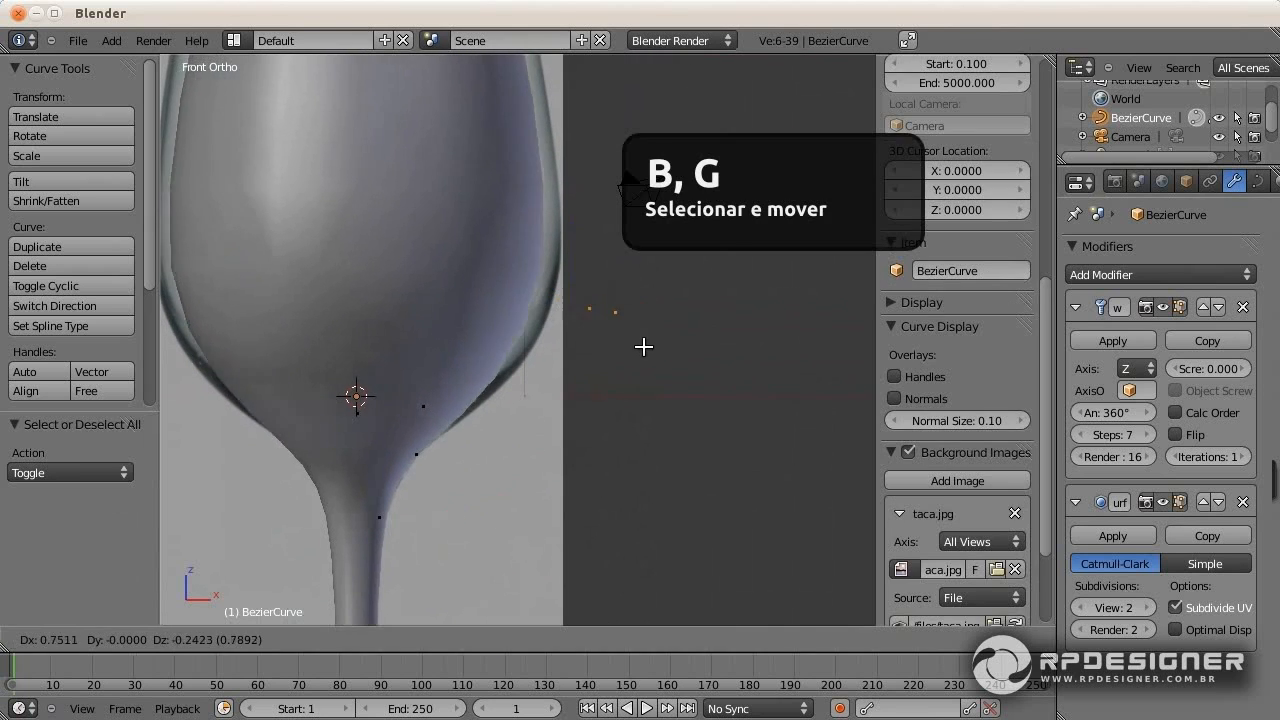
left_click(669, 357)
Step: Move the rim's curve points about 0.46 outward along X and 0.39 up along Z to match the reference rim
middle_click_drag(648, 266, 656, 441, "shift")
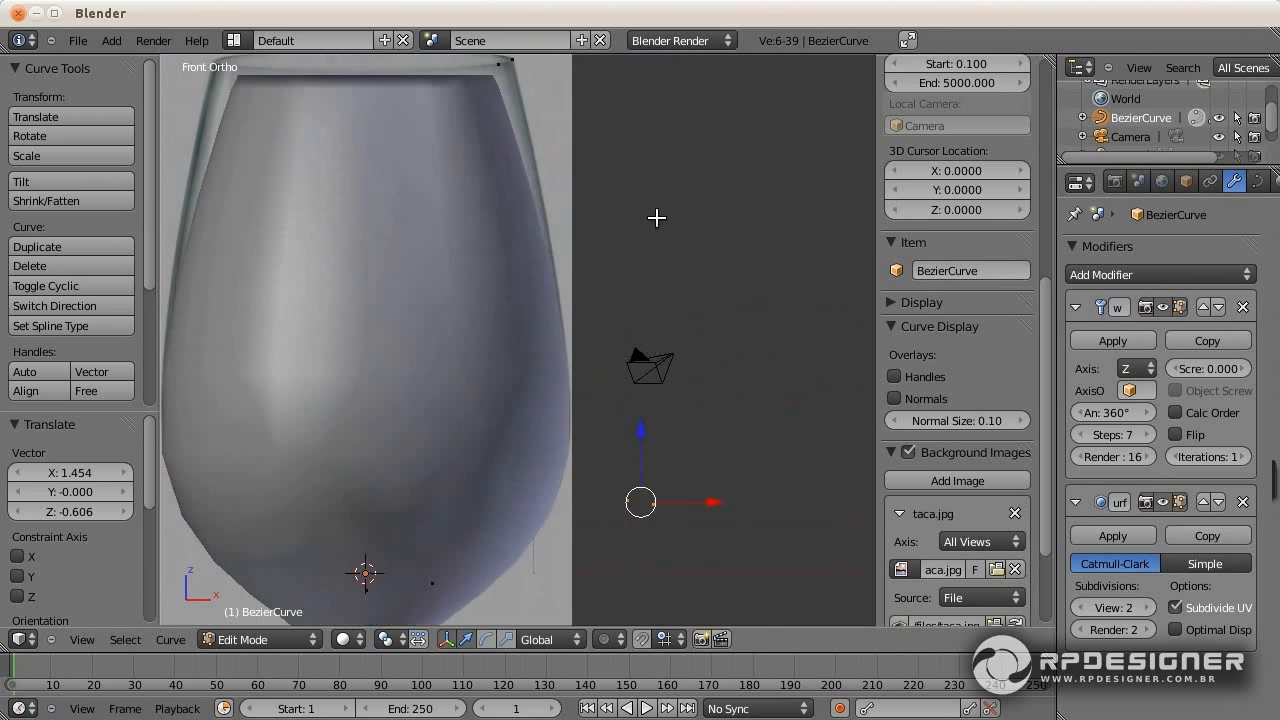
middle_click_drag(649, 82, 644, 349, "shift")
key("a")
key("b")
left_click_drag(576, 318, 486, 345)
key("g")
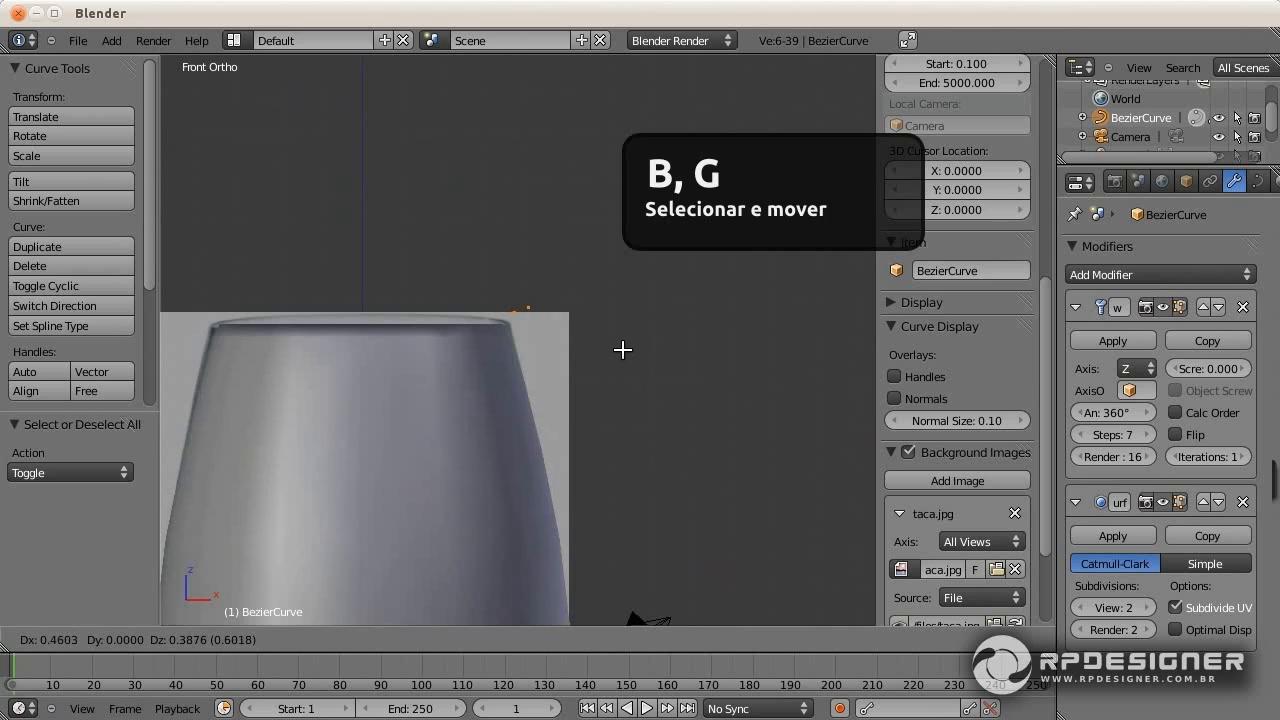
left_click(622, 350)
Step: Refine the bowl's widest curve points by moving them about 0.17 inward along X and 0.39 down along Z
middle_click_drag(617, 409, 611, 229, "shift")
middle_click_drag(661, 437, 661, 288, "shift")
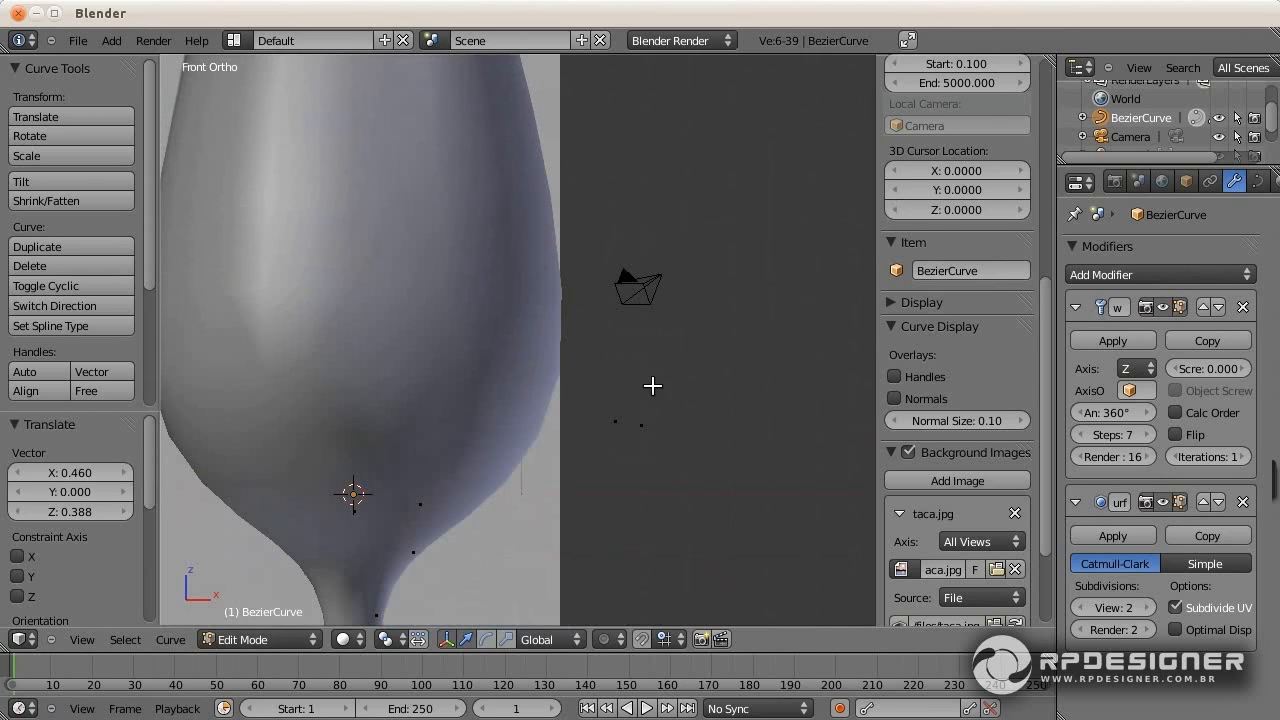
key("a")
key("b")
left_click_drag(654, 412, 614, 440)
key("g")
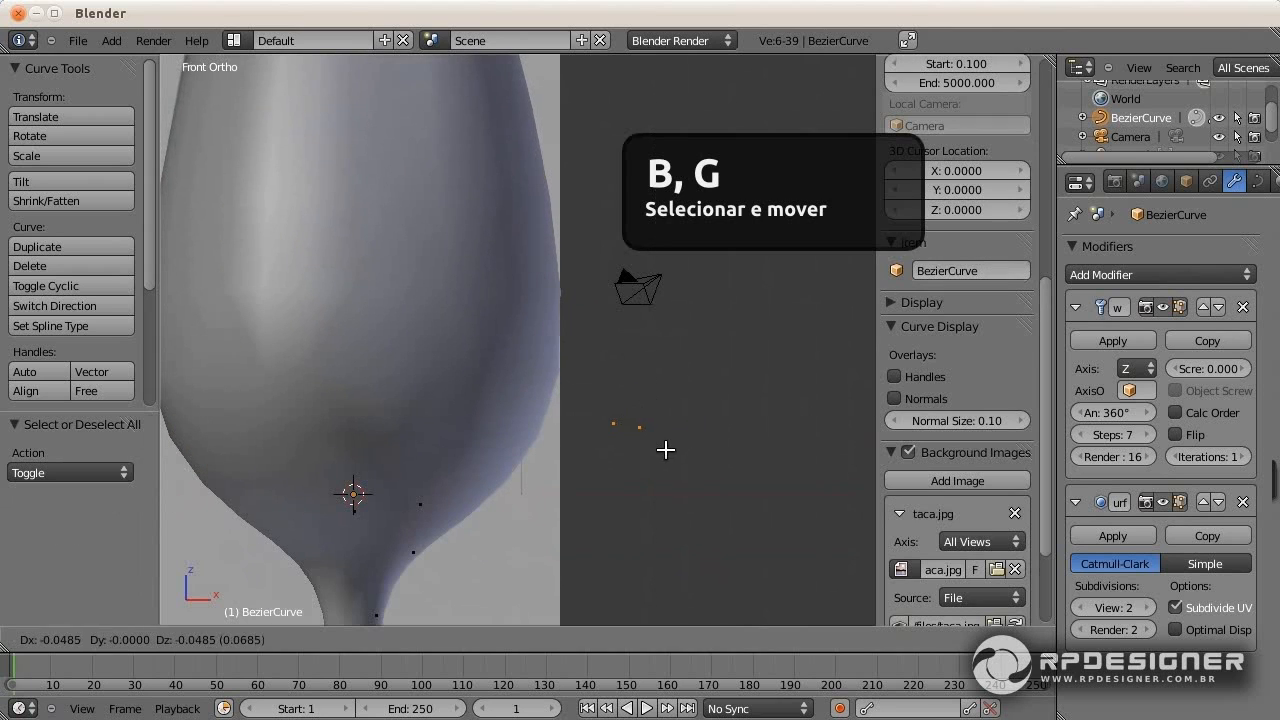
left_click(661, 462)
Step: Check the glass's overall shape from several angles, return to the front view and remove the Subdivision Surface modifier
scroll(661, 462, "down", 4)
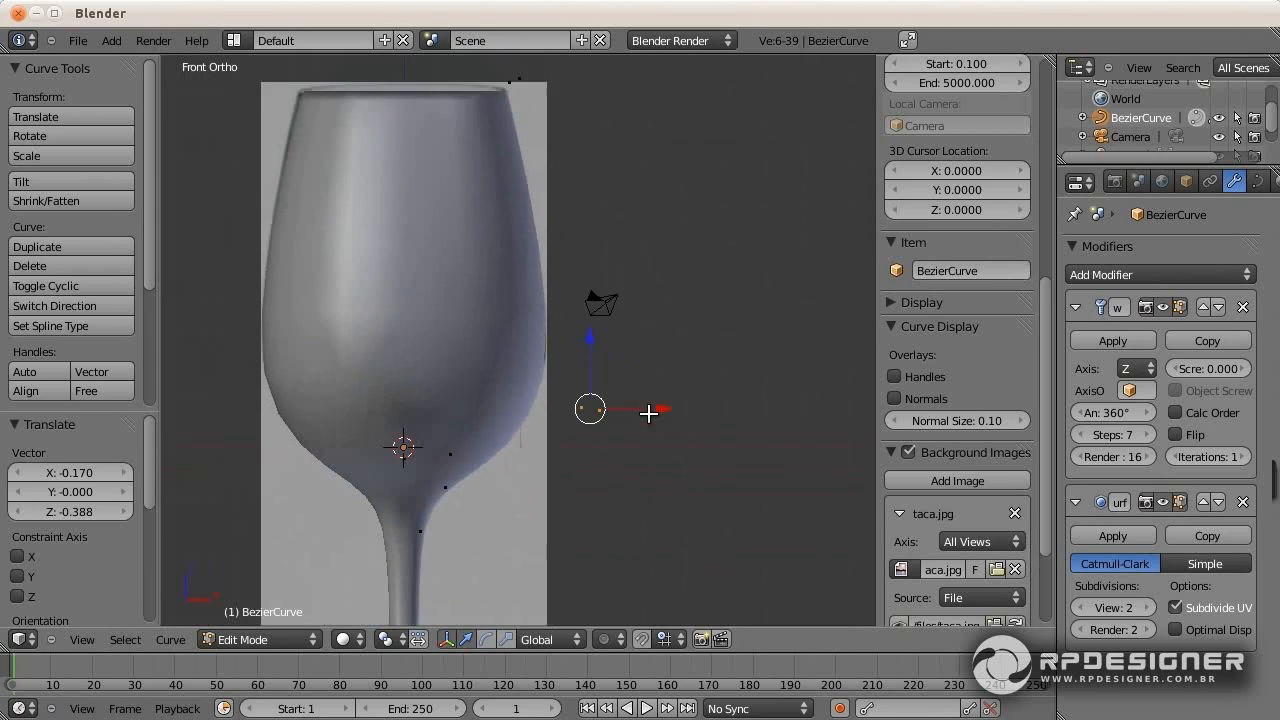
middle_click_drag(649, 415, 692, 423, "shift")
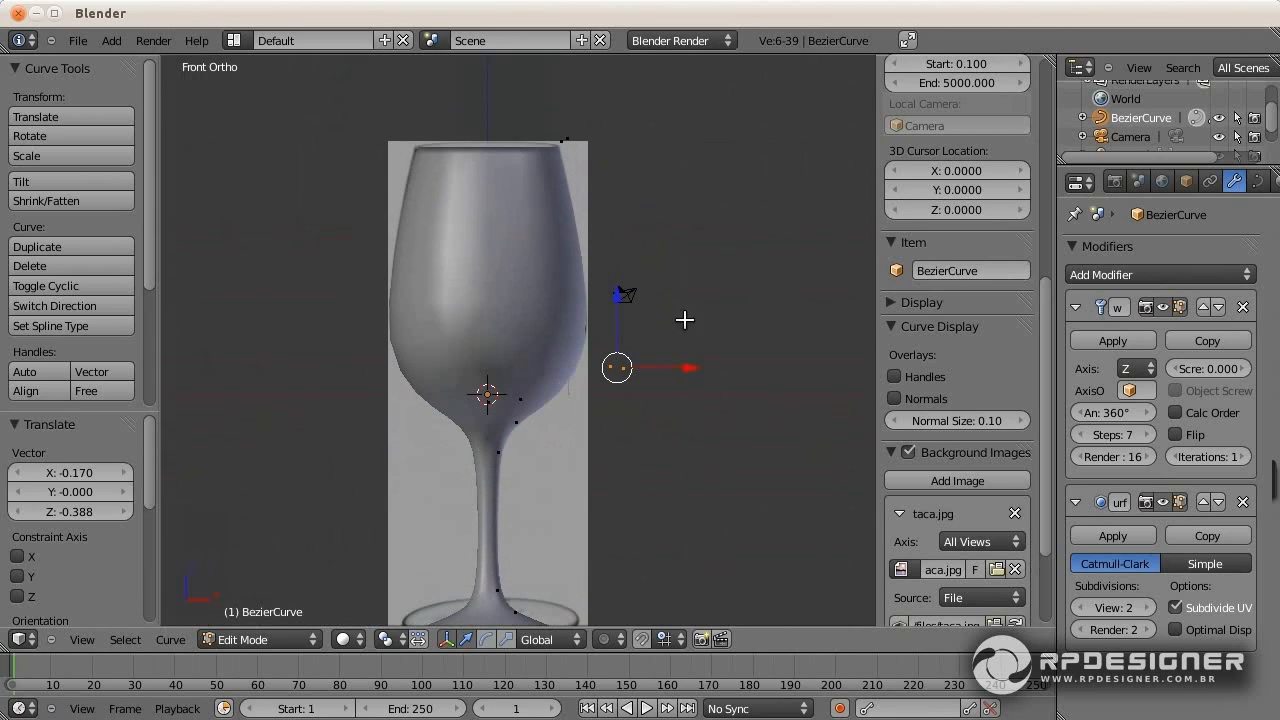
middle_click_drag(539, 241, 565, 254)
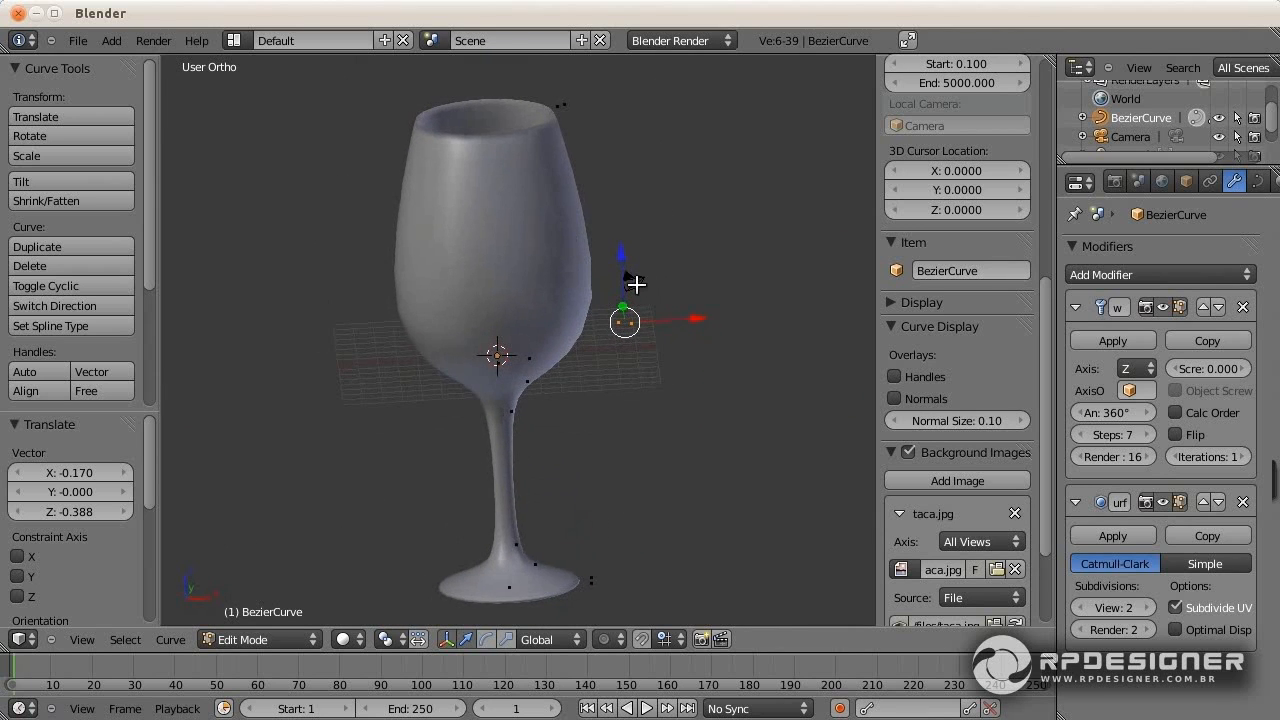
scroll(505, 350, "down", 2)
middle_click_drag(505, 350, 560, 229)
key("KP_1")
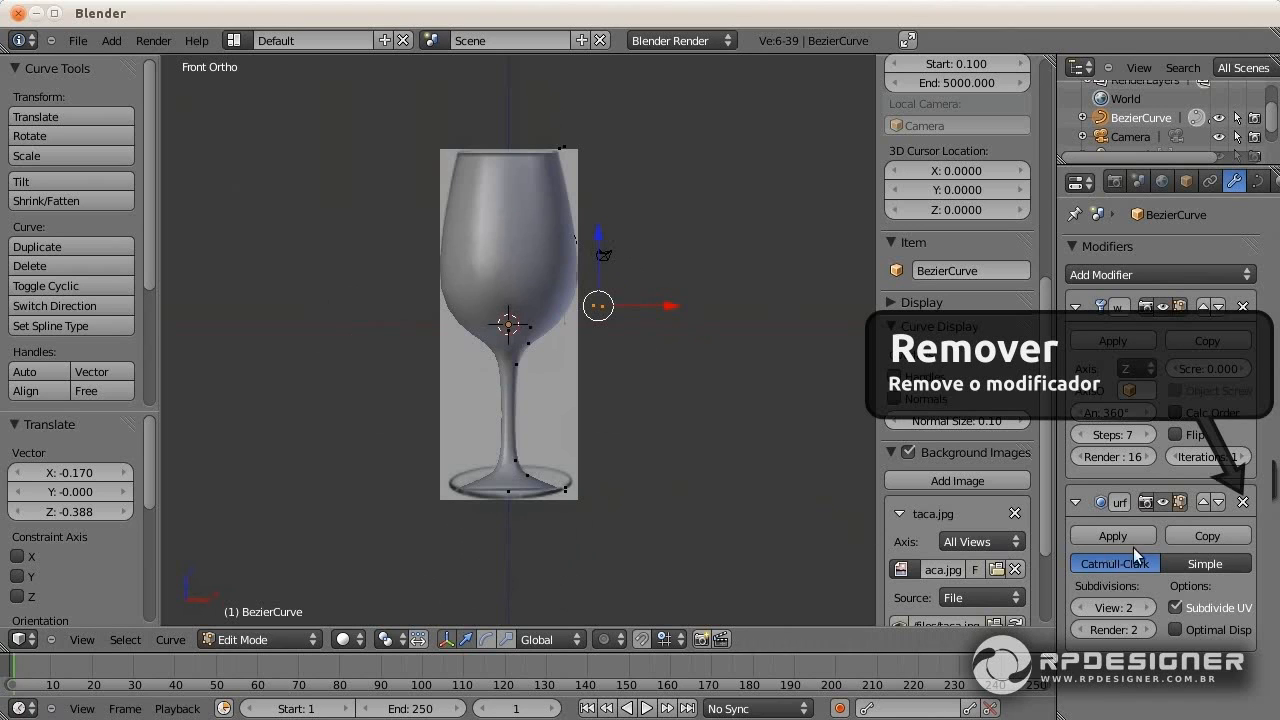
left_click(1243, 502)
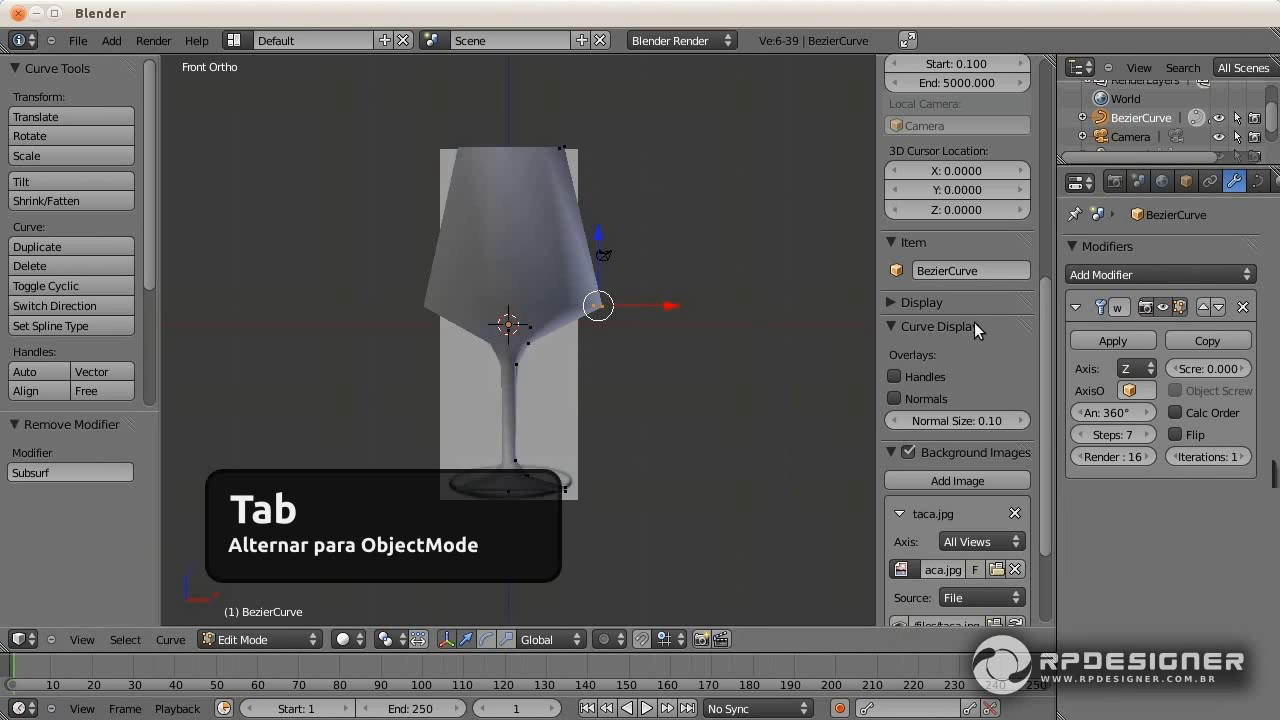
Step: Switch to Object Mode and convert the glass curve, with its Screw modifier, into a mesh
key("Tab")
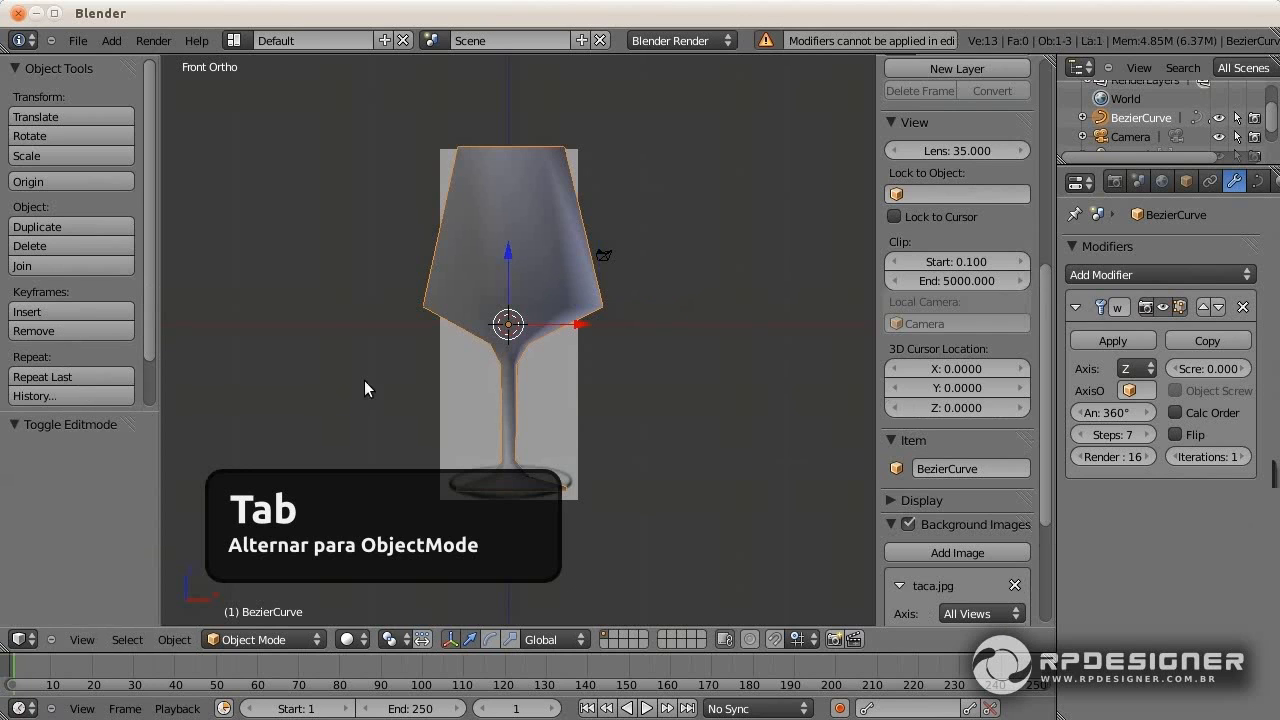
left_click(175, 639)
mouse_move(228, 80)
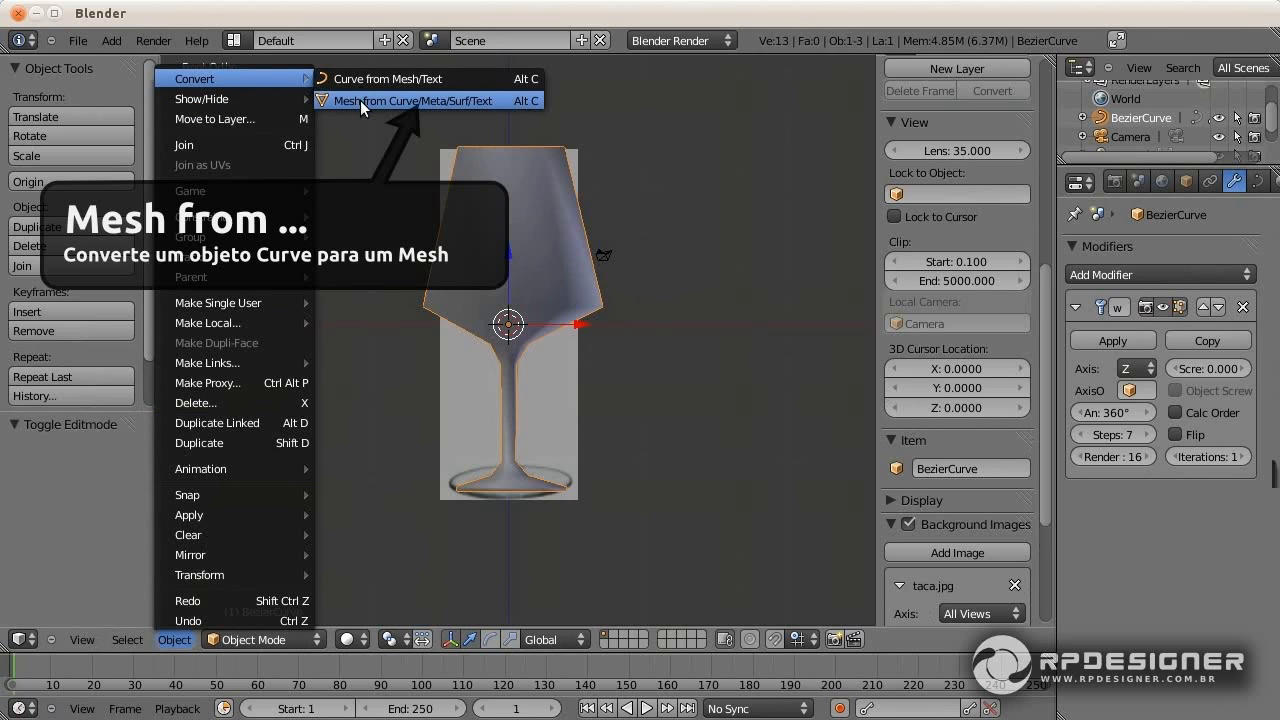
left_click(391, 103)
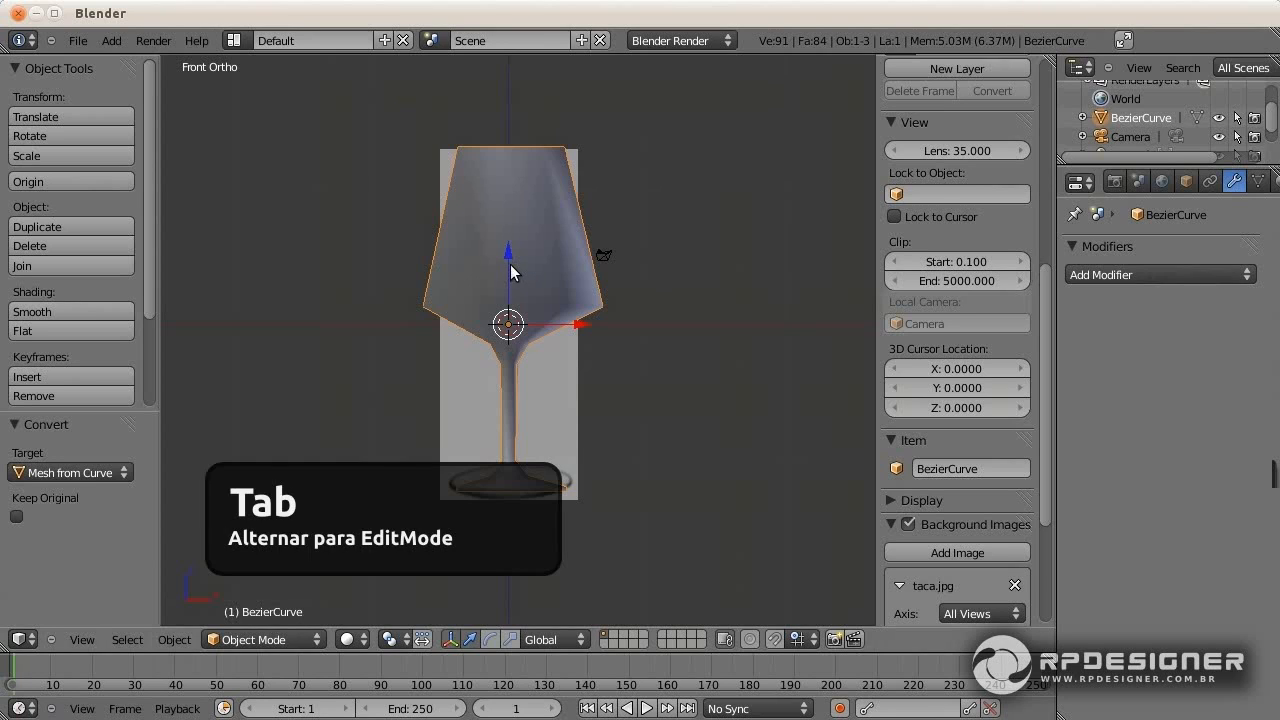
Step: Inspect the converted mesh in Edit Mode and add a Subdivision Surface modifier with View set to 2
key("Tab")
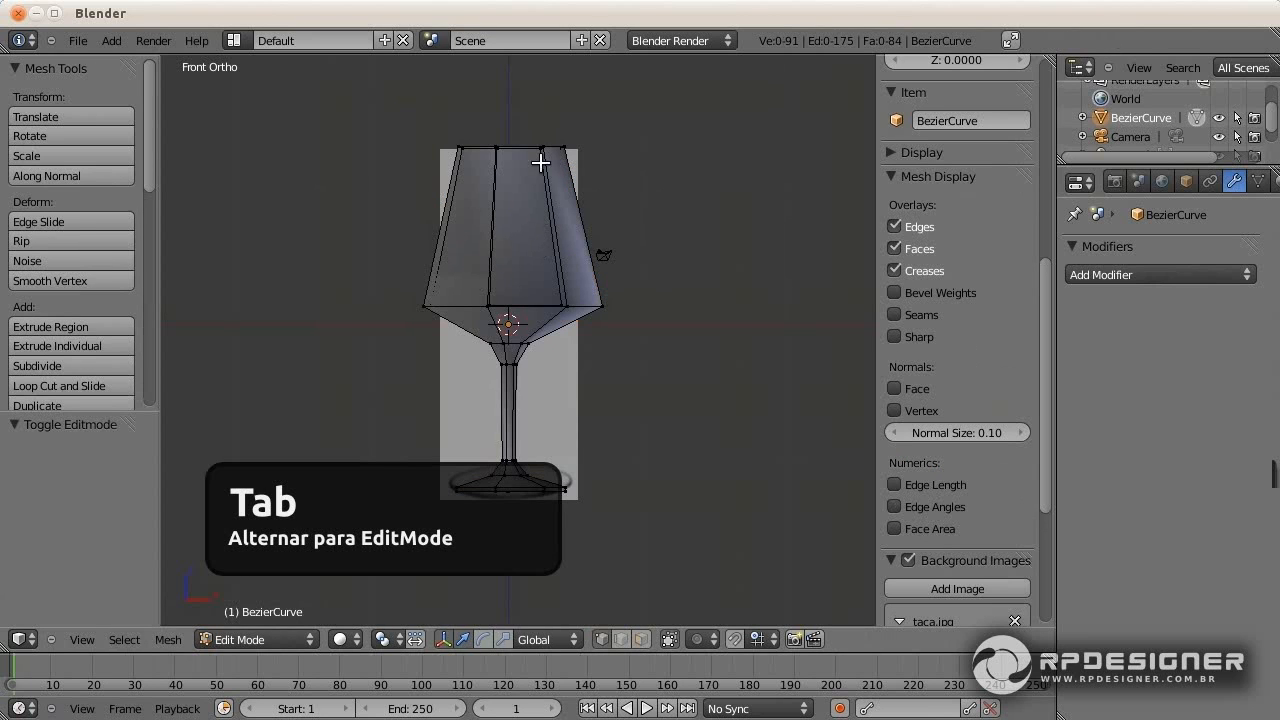
middle_click_drag(545, 250, 543, 323)
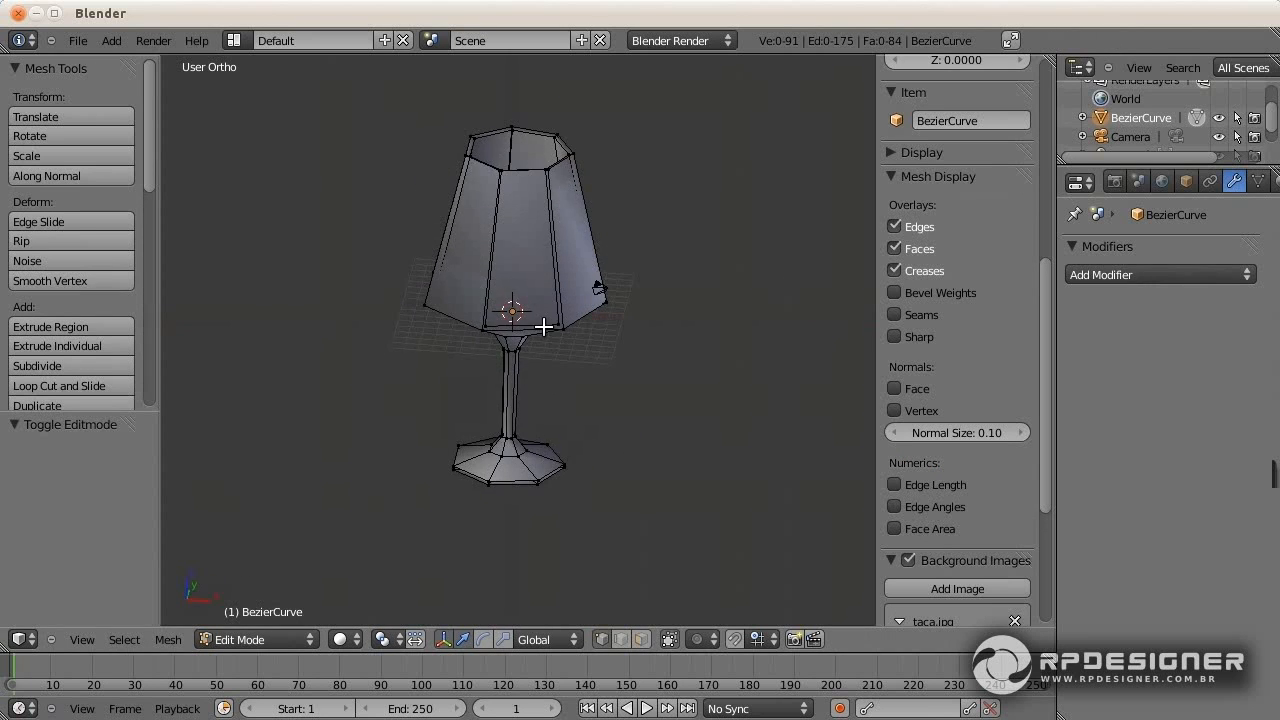
key("KP_1")
left_click(1099, 275)
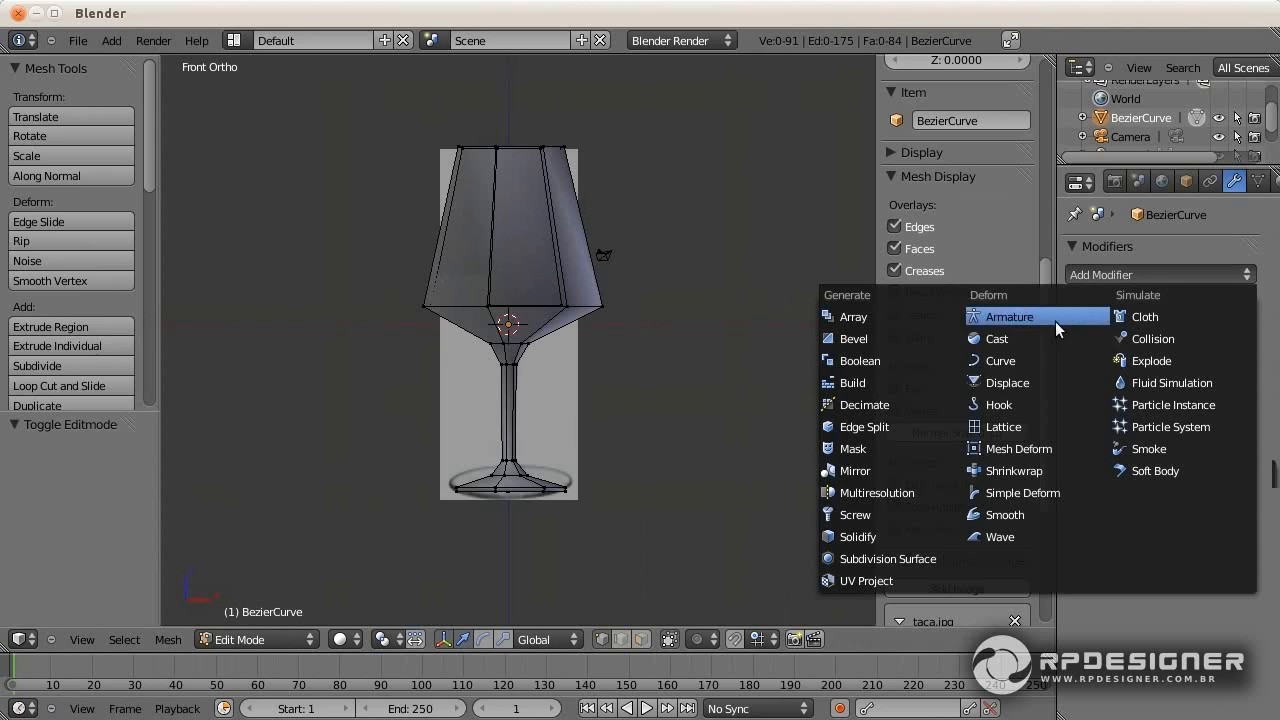
left_click(915, 555)
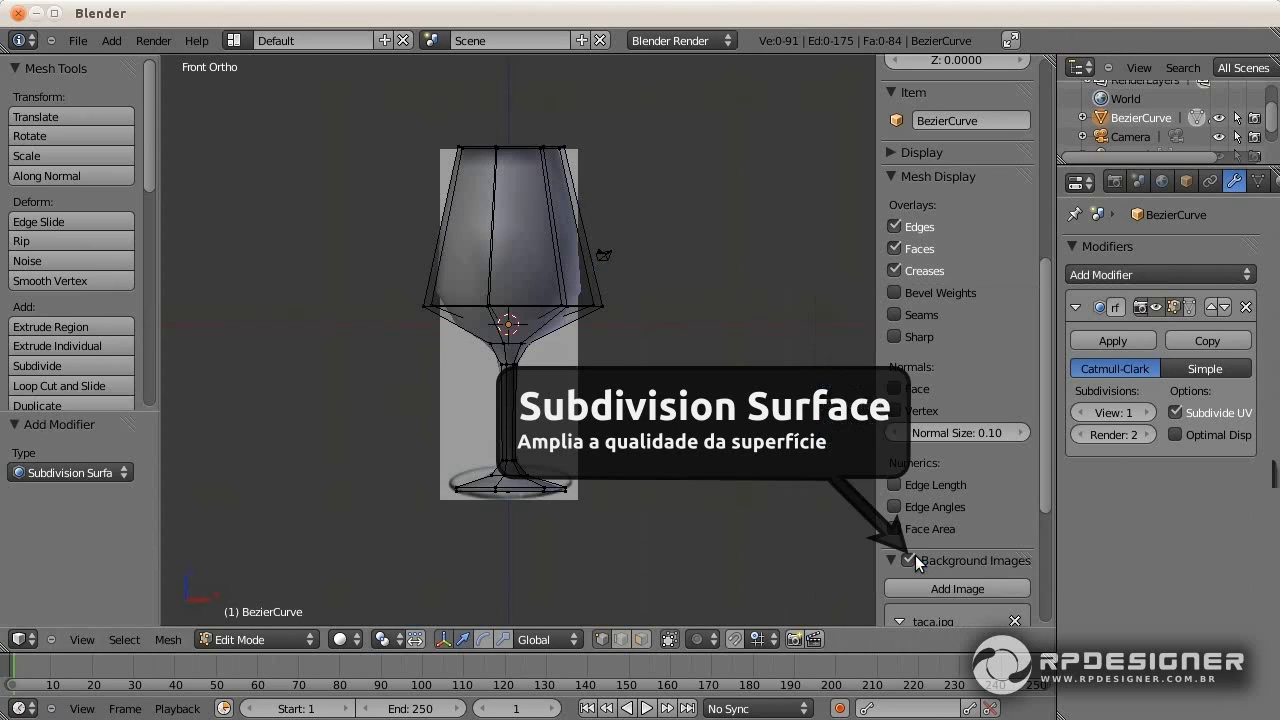
left_click(1145, 412)
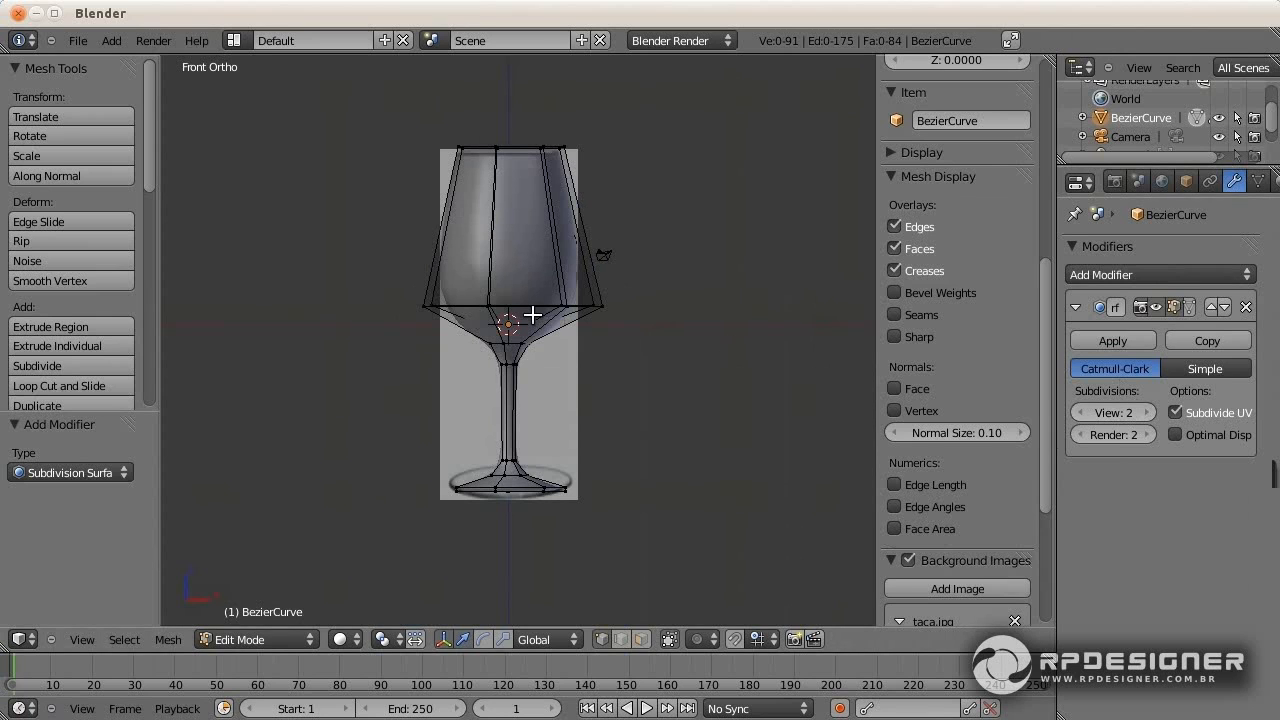
Step: Return to Object Mode and scale the whole glass down to about 0.088 on all axes
key("Tab")
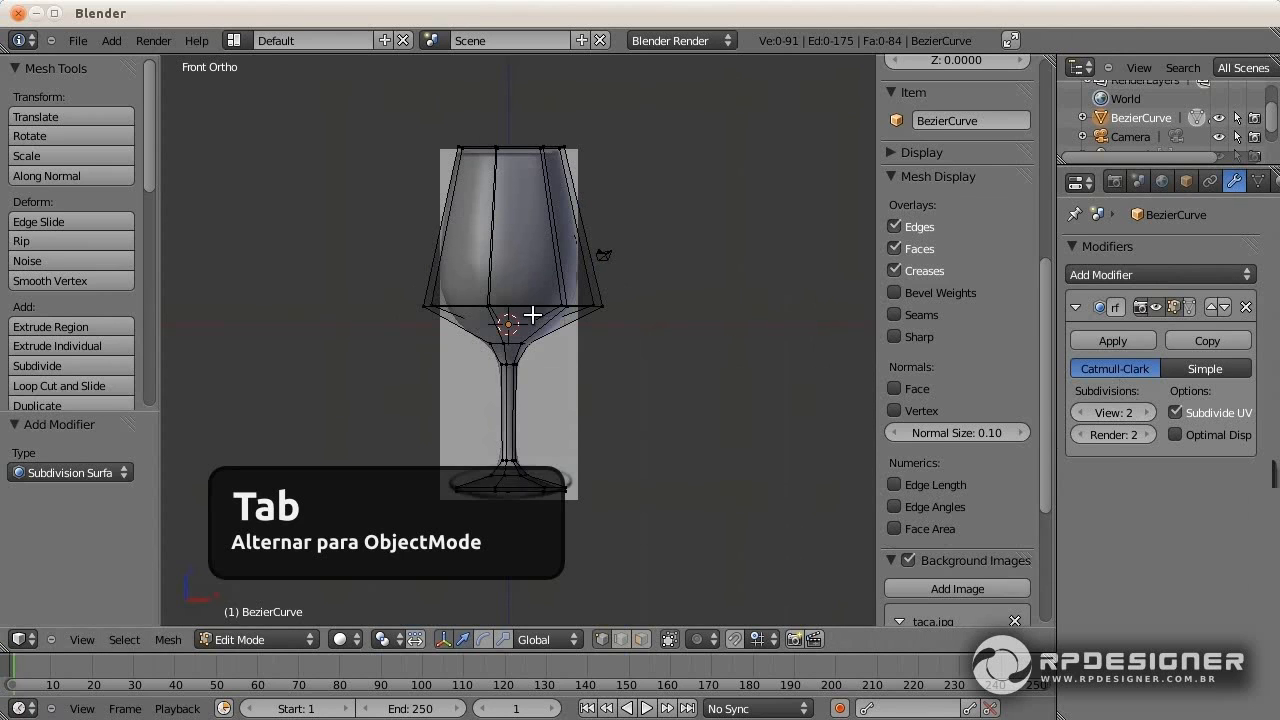
middle_click_drag(532, 315, 561, 307)
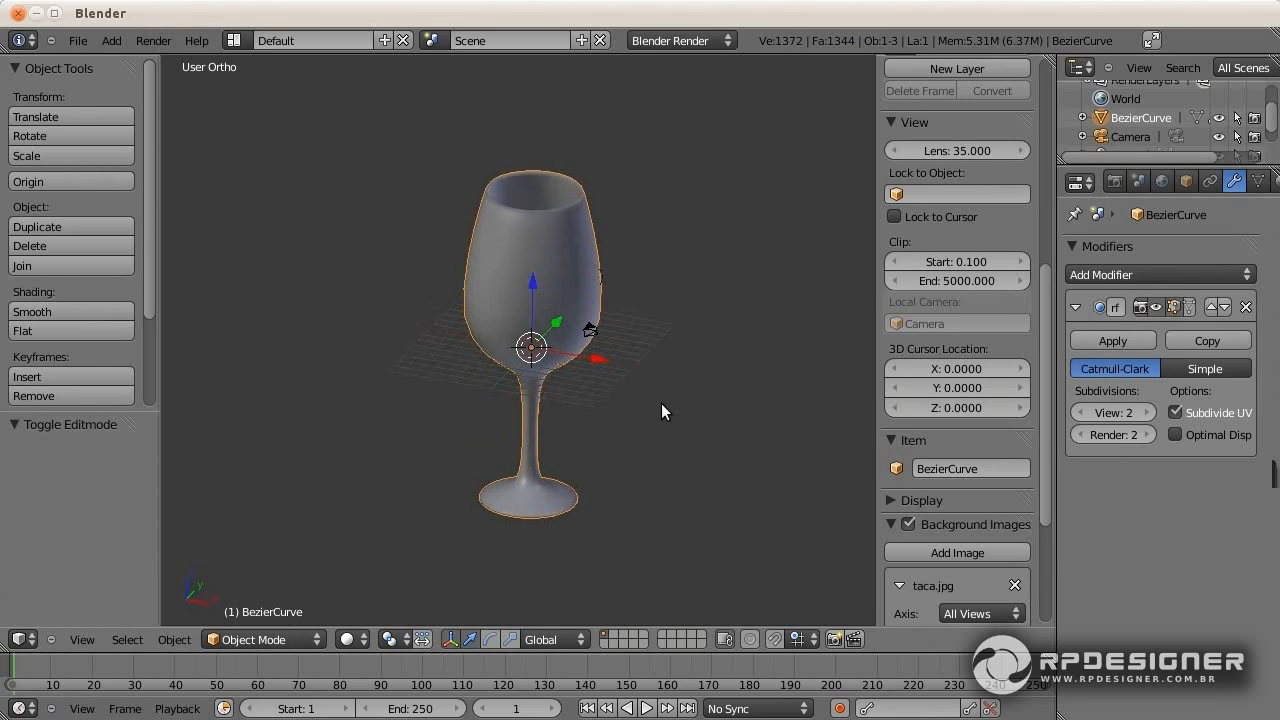
key("s")
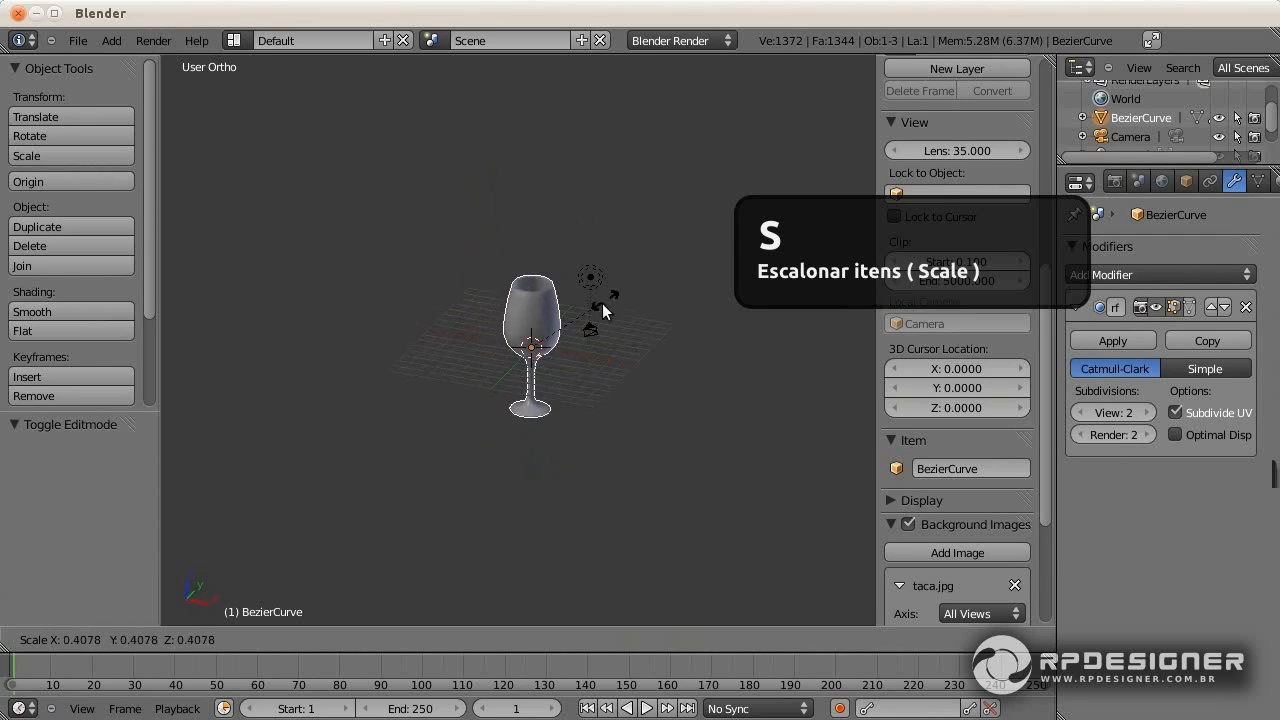
left_click(546, 343)
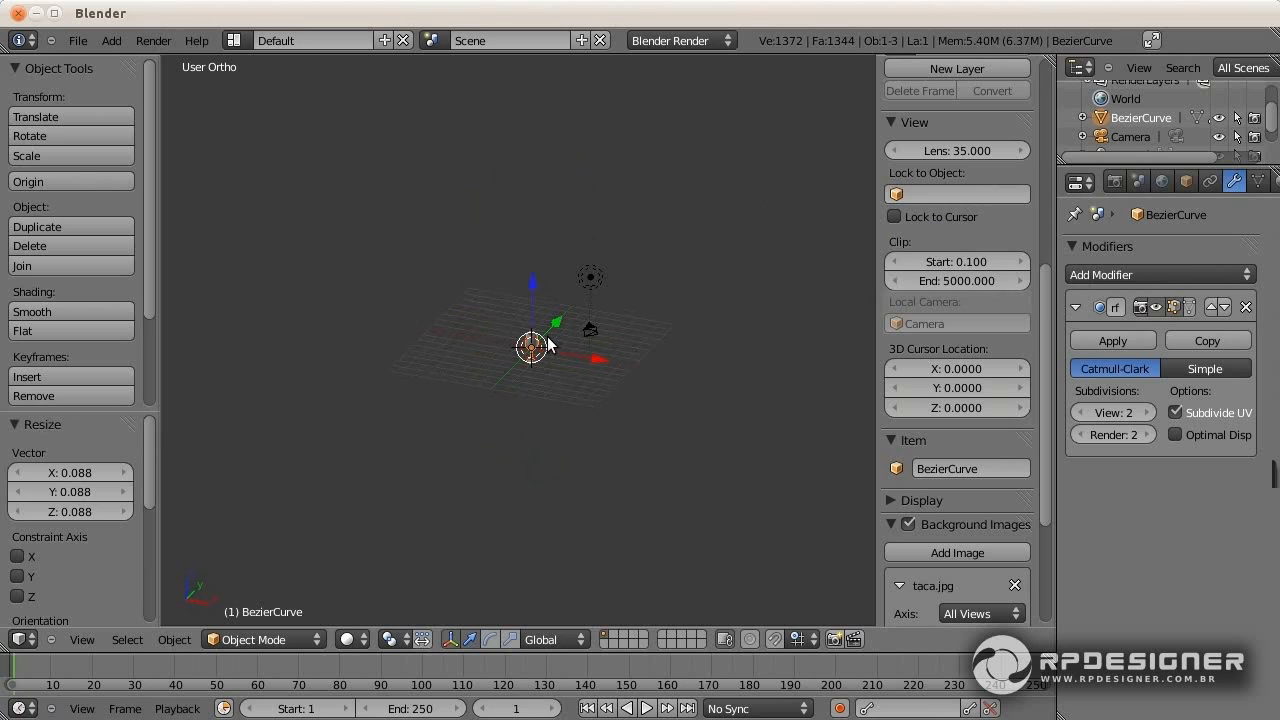
Step: Maximize the 3D viewport focused on the glass and open its mesh in Edit Mode
key("ctrl+Down")
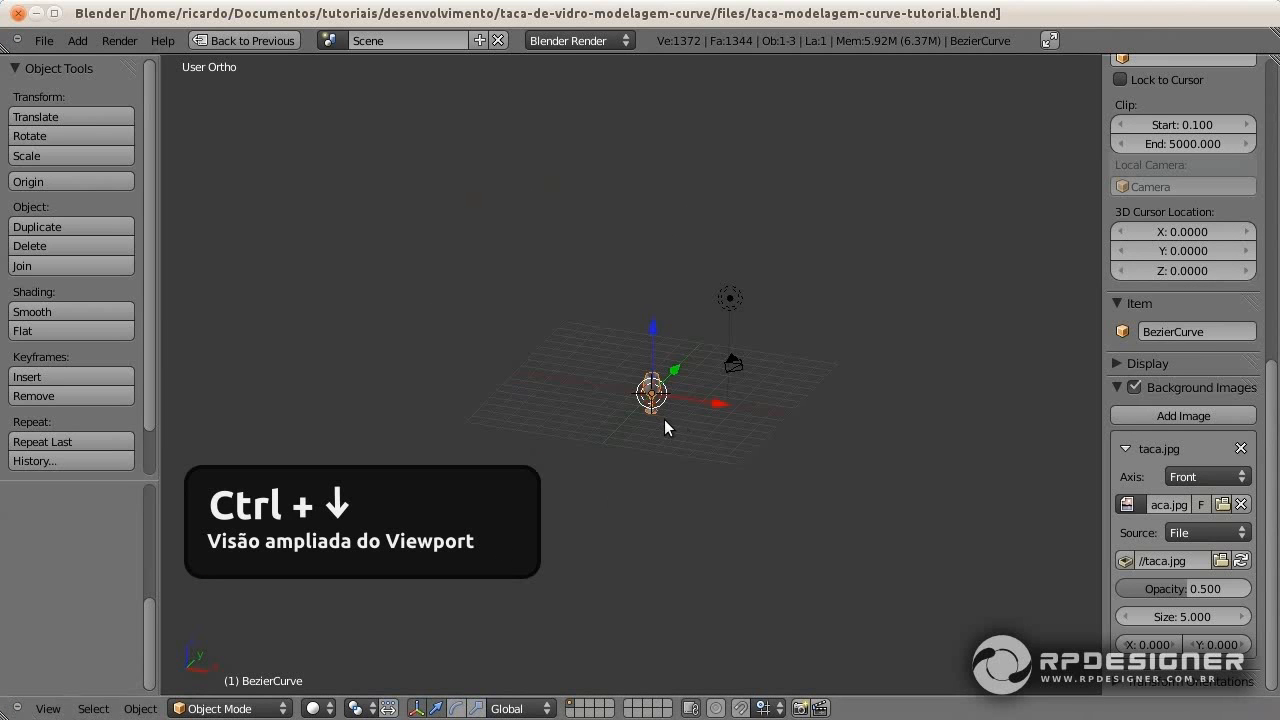
key("KP_Decimal")
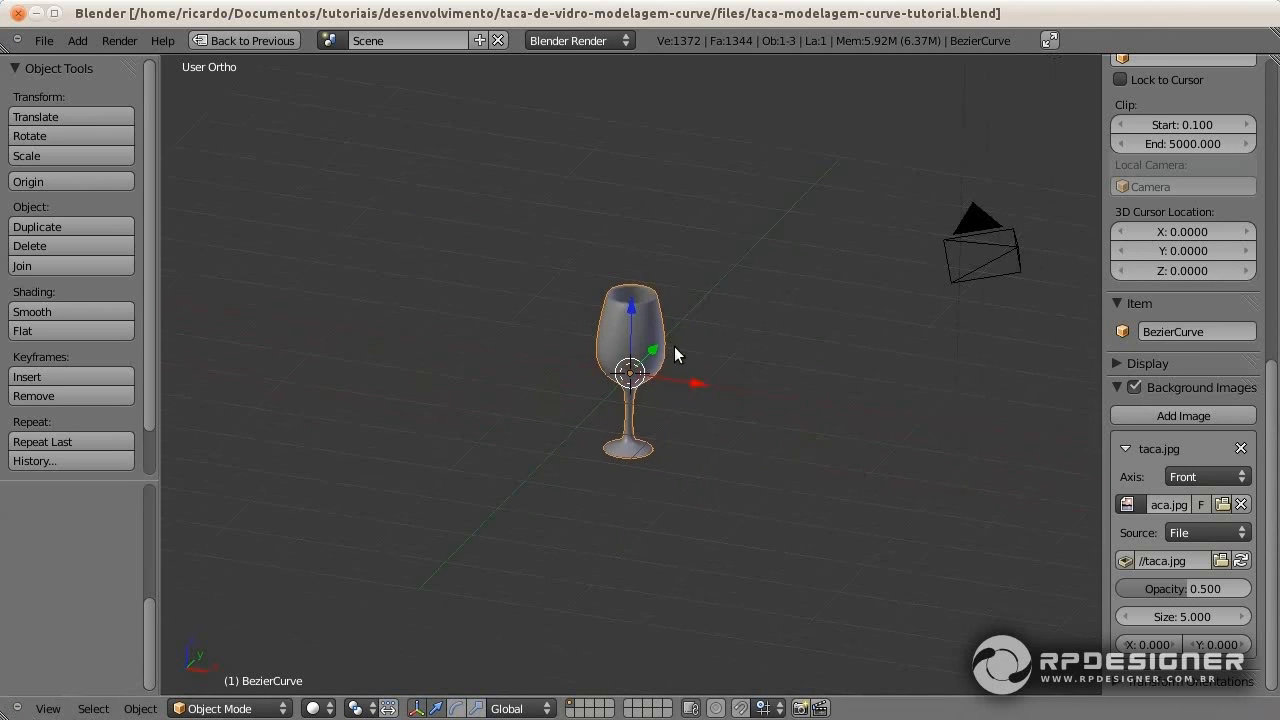
key("Tab")
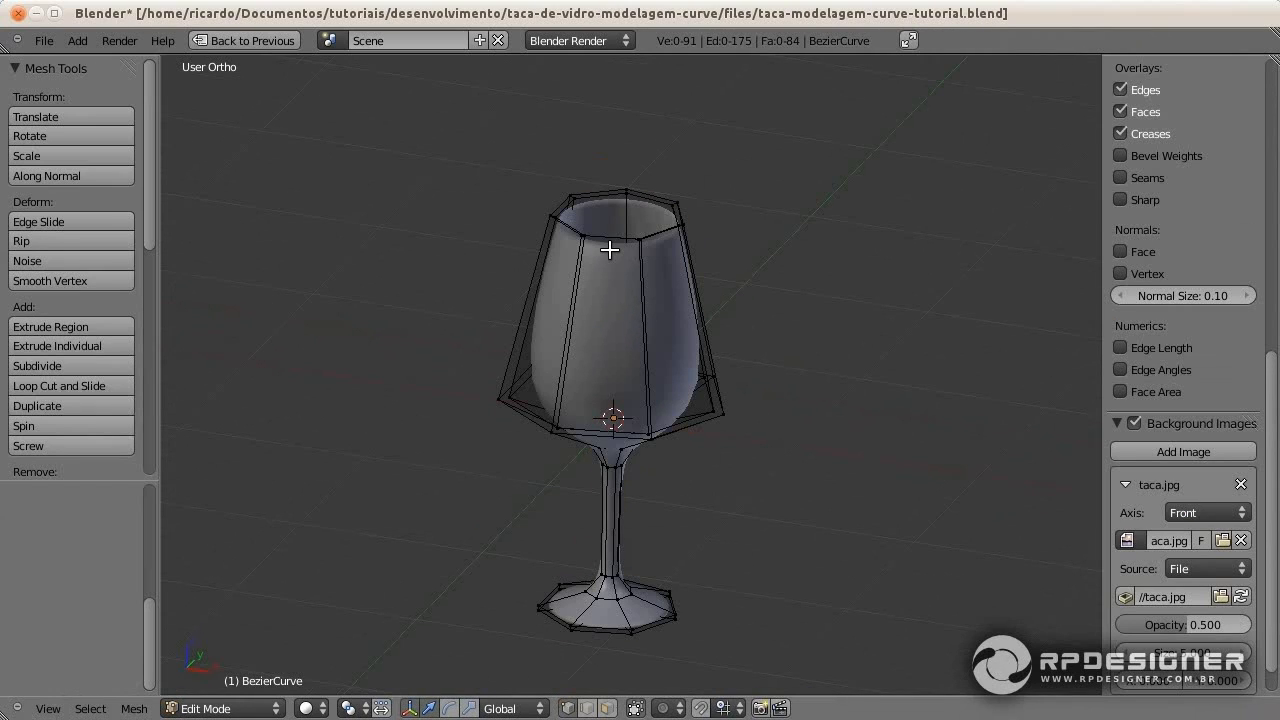
scroll(640, 290, "up", 1)
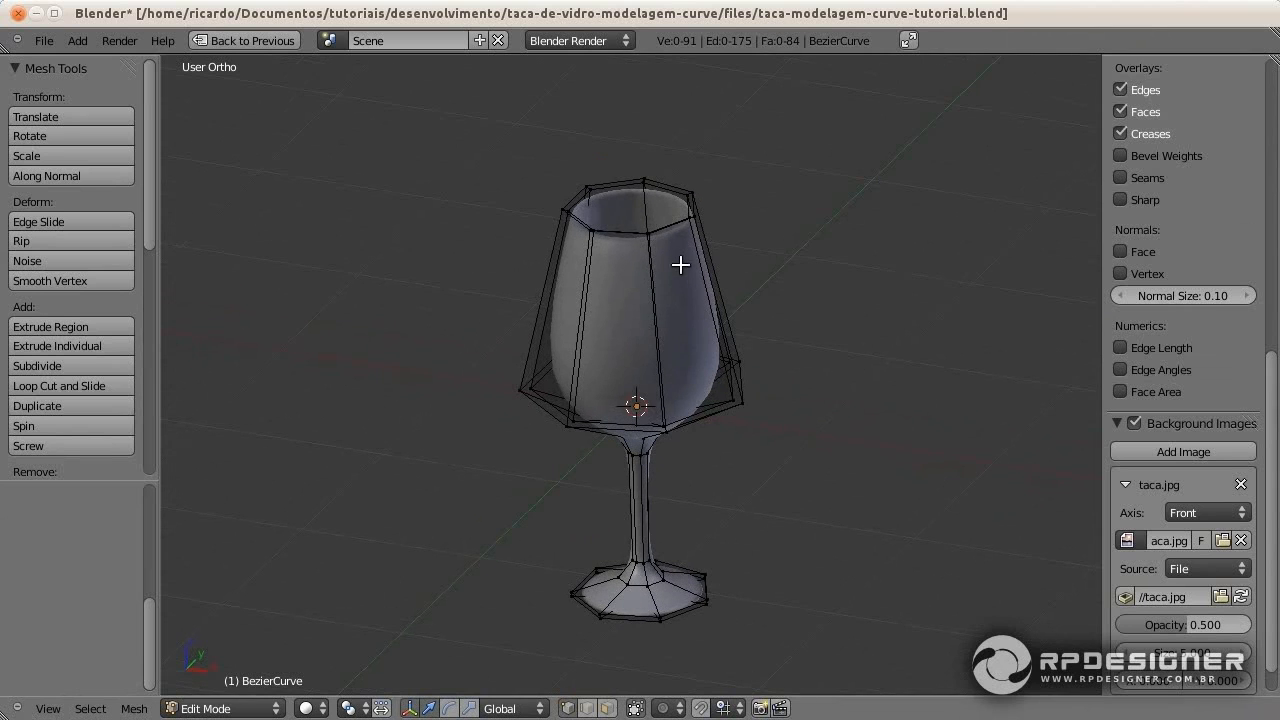
Step: Add a loop cut around the outer wall of the bowl and slide it up close to the rim, at about 0.97
scroll(684, 257, "up", 2)
scroll(684, 257, "up", 1)
middle_click_drag(714, 211, 683, 323, "shift")
key("ctrl+r")
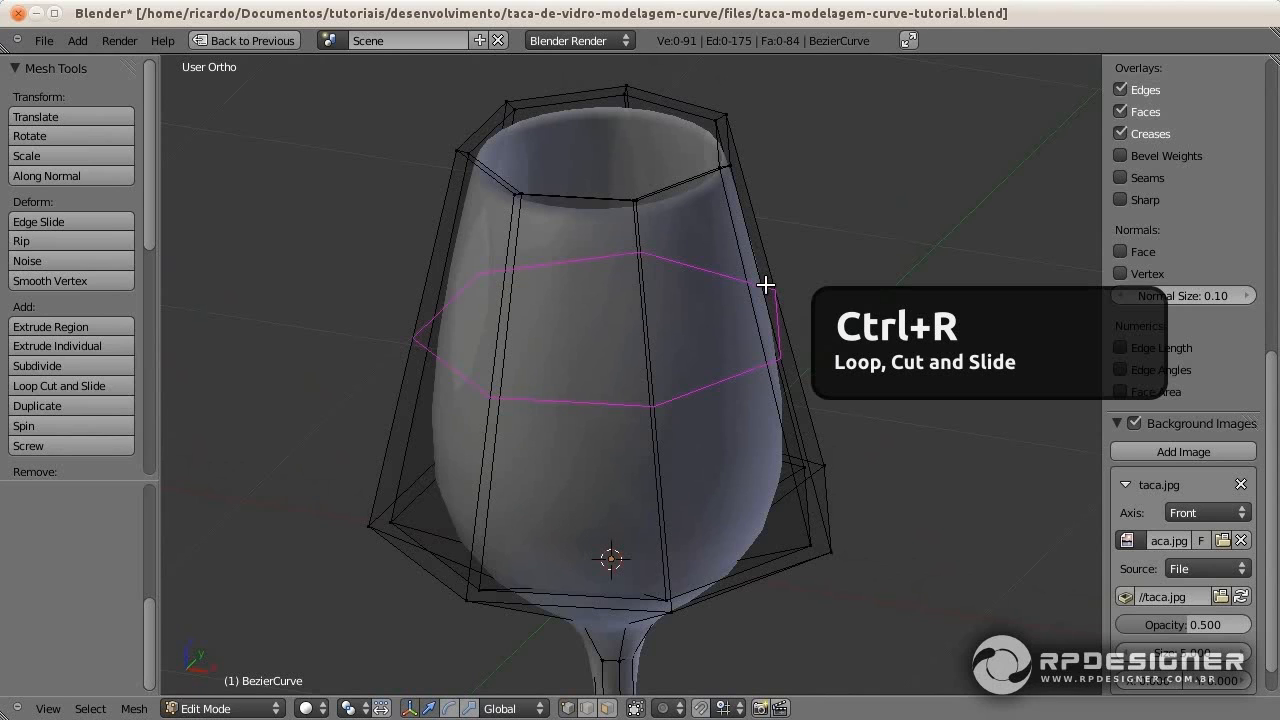
left_click(766, 286)
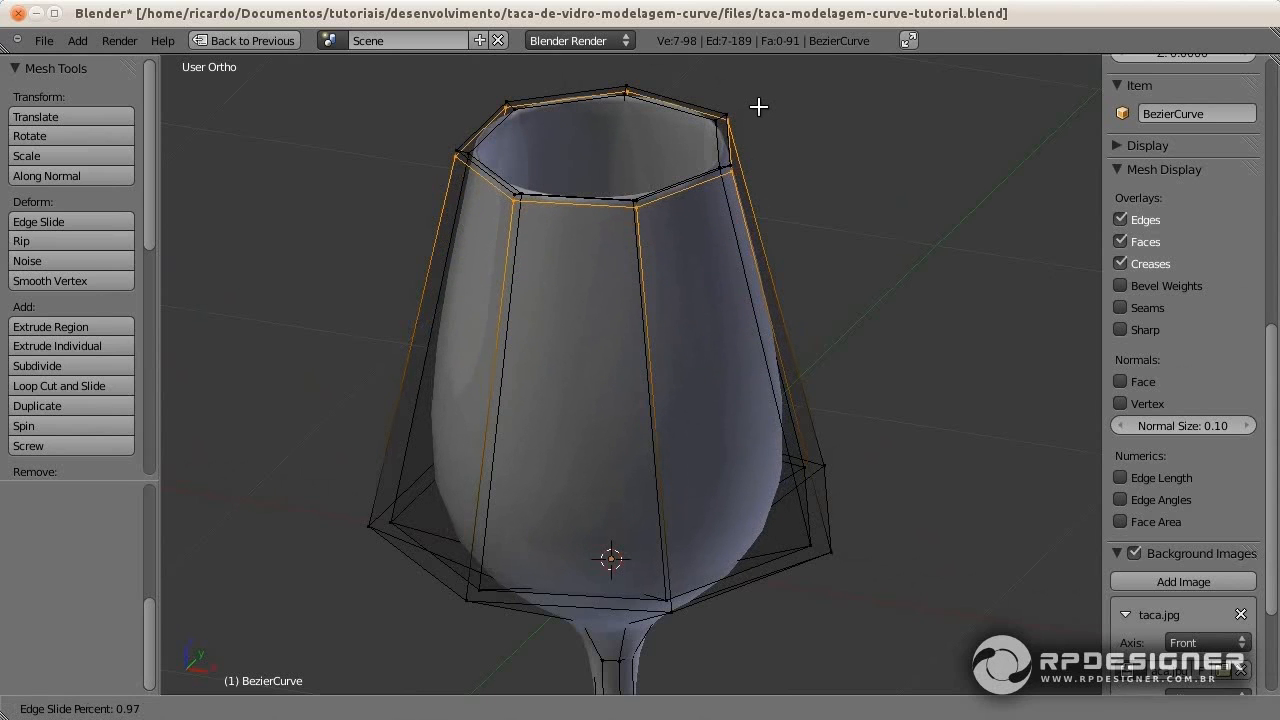
left_click(759, 107)
Step: Add a second loop cut around the inner wall of the bowl and slide it up just below the rim
scroll(560, 112, "up", 1)
middle_click_drag(525, 125, 497, 251, "shift")
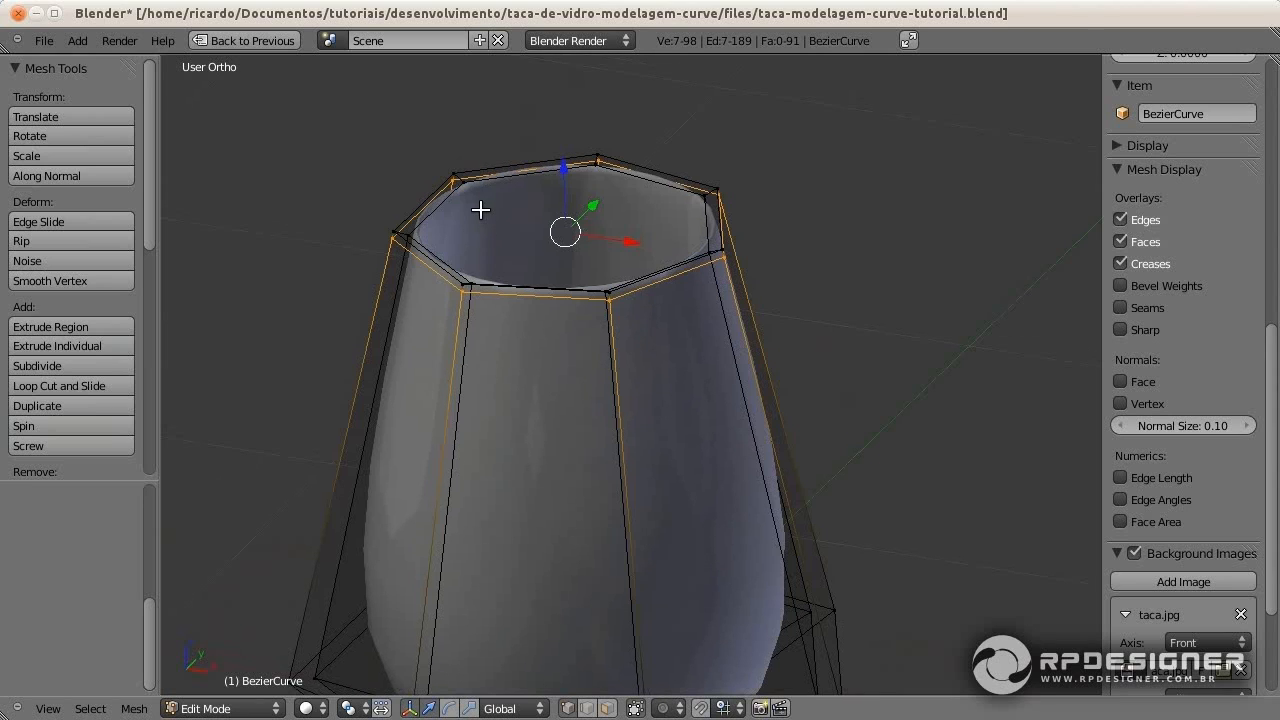
key("ctrl+r")
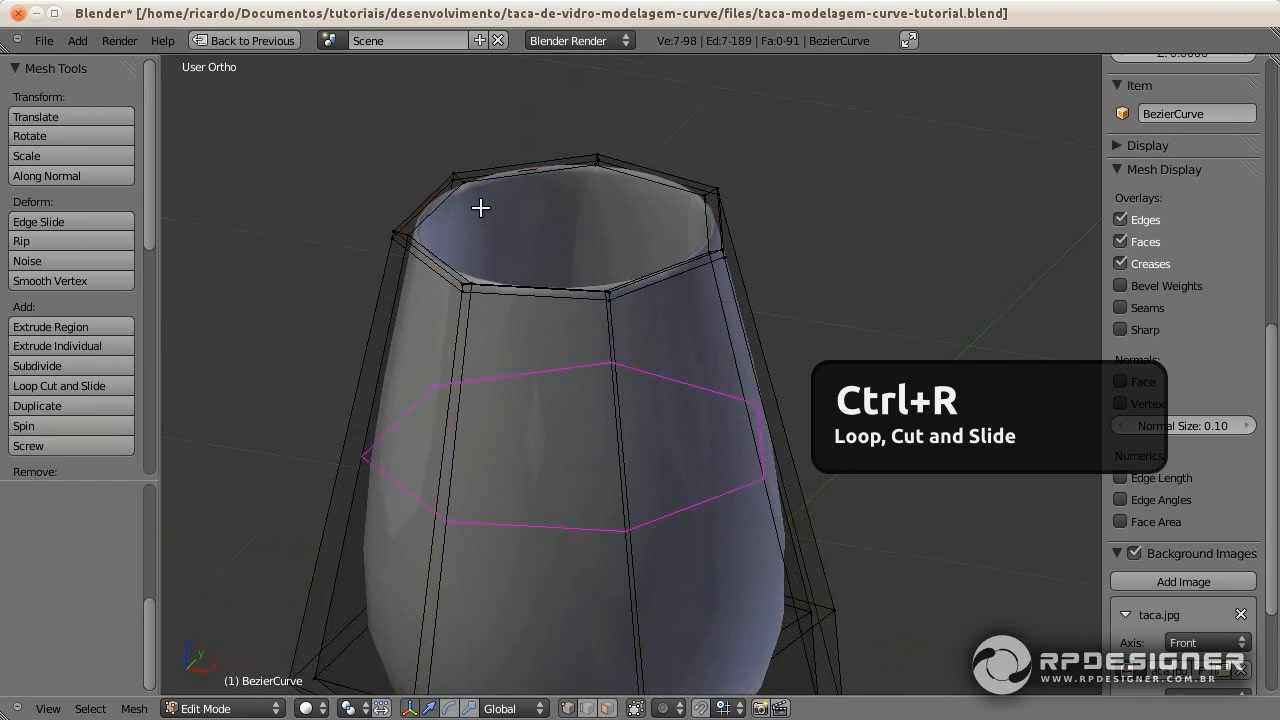
left_click(481, 207)
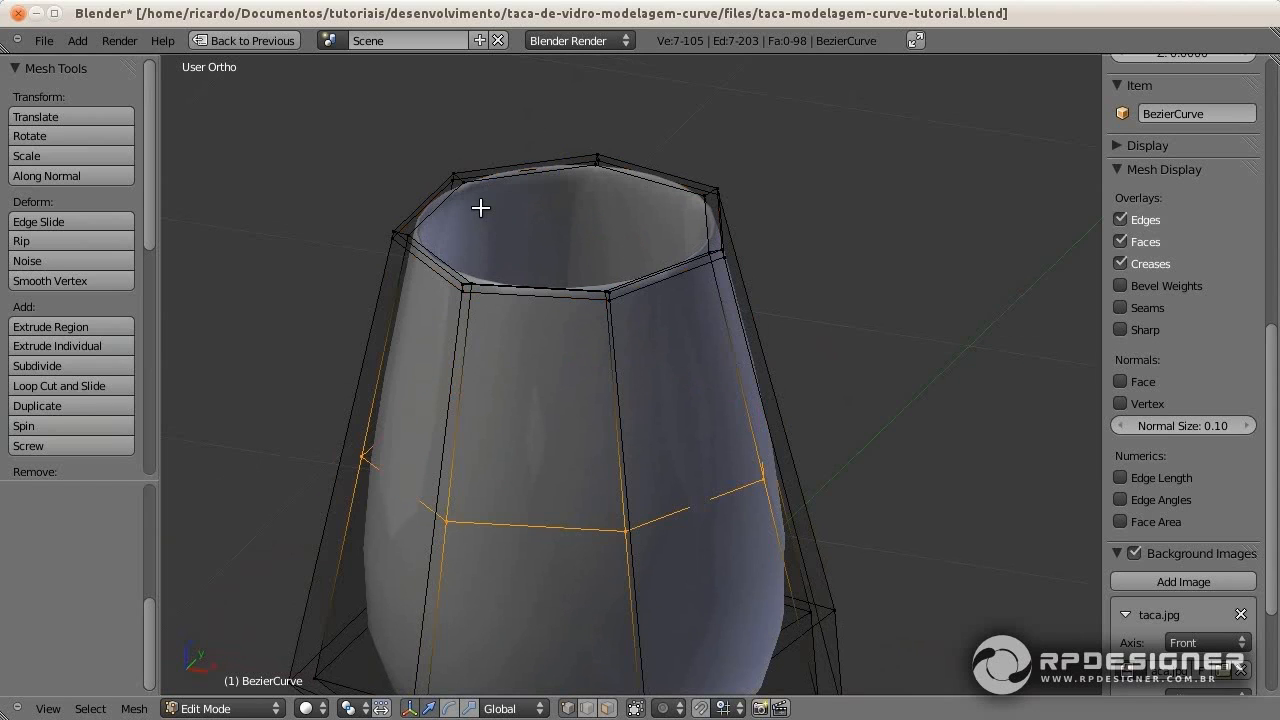
left_click(486, 621)
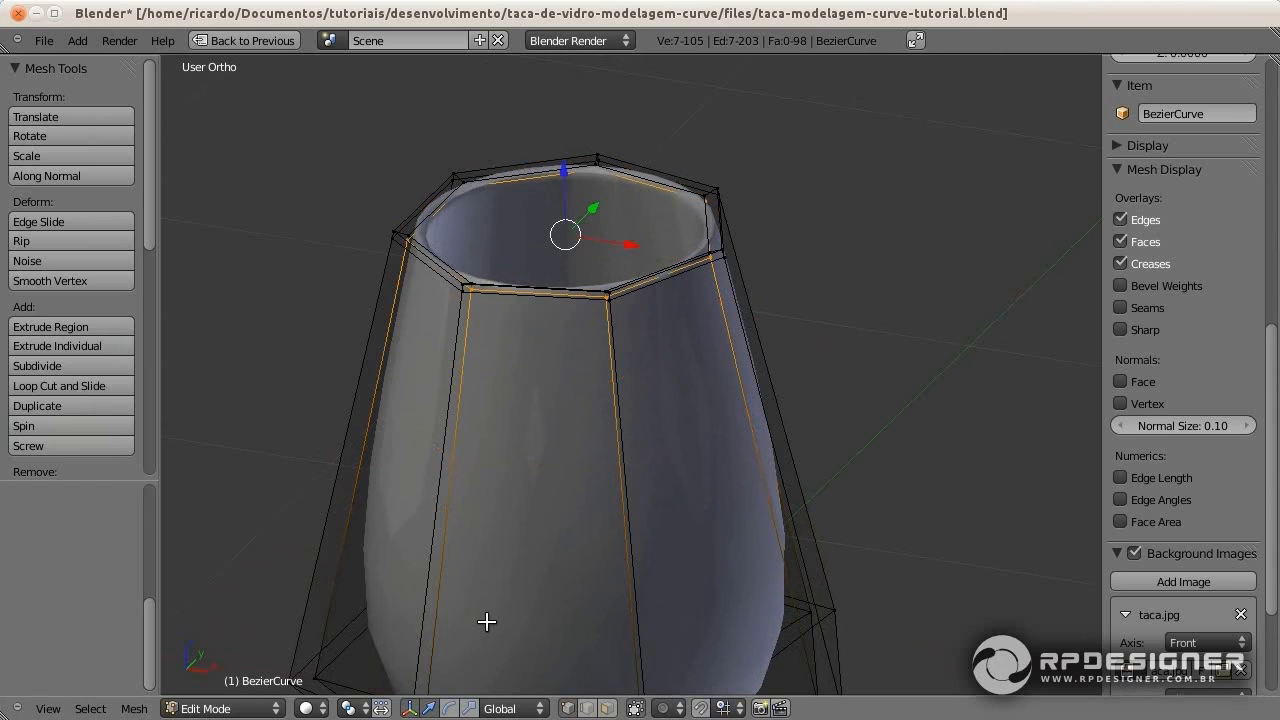
Step: Return to Object Mode and review the whole smoothed glass
middle_click_drag(683, 399, 565, 400)
middle_click_drag(534, 443, 627, 275, "shift")
key("Tab")
scroll(704, 347, "down", 1)
scroll(710, 320, "down", 3)
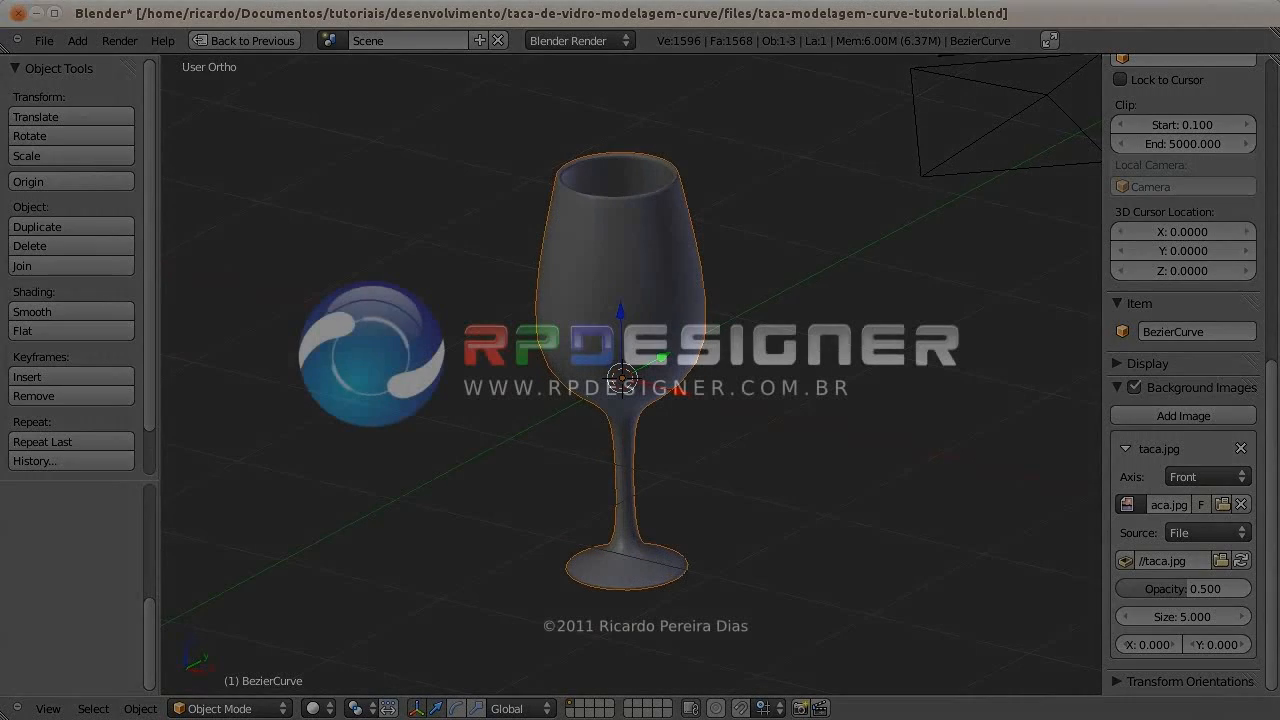